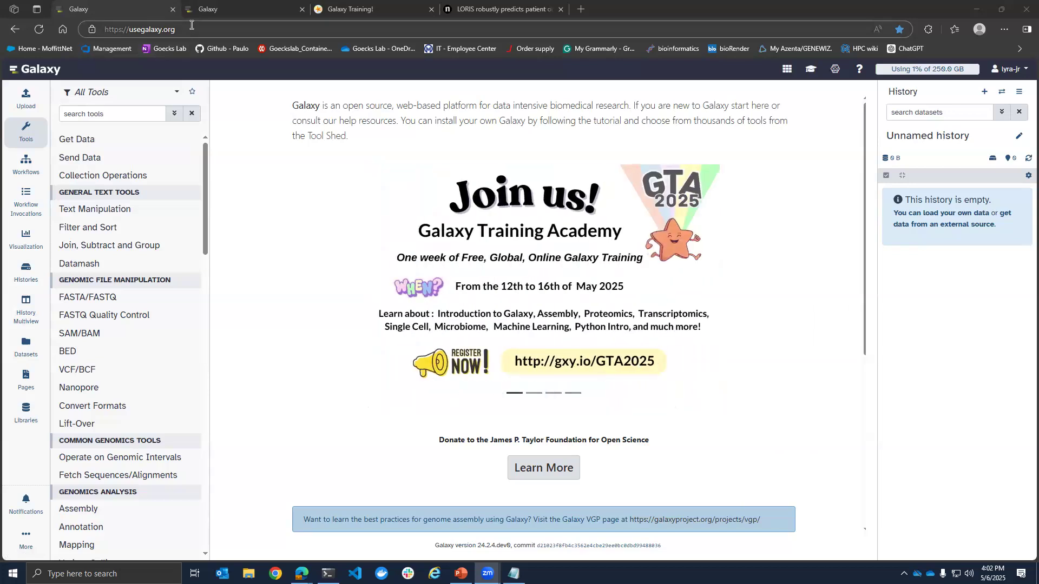
- Look over the cancer.usegalaxy.org tool list, close that page and return to the main usegalaxy.org server
click(136, 29)
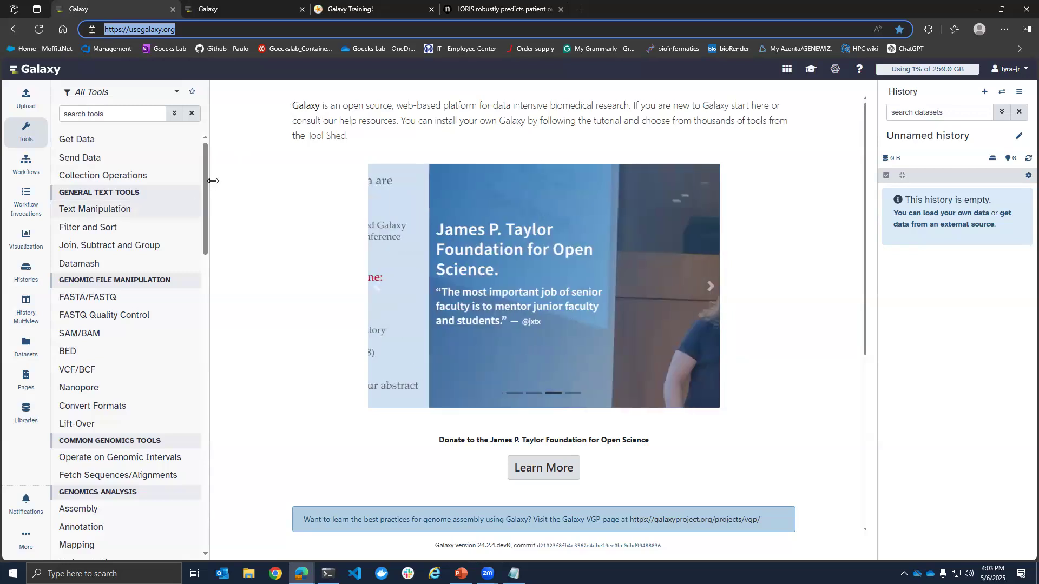
click(238, 7)
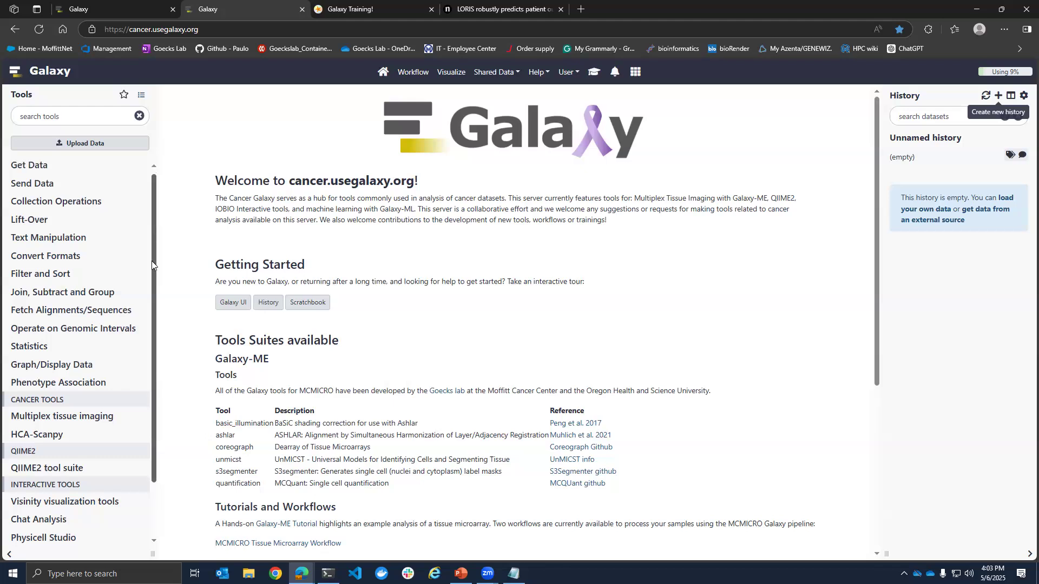
scroll(151, 260, down, 2)
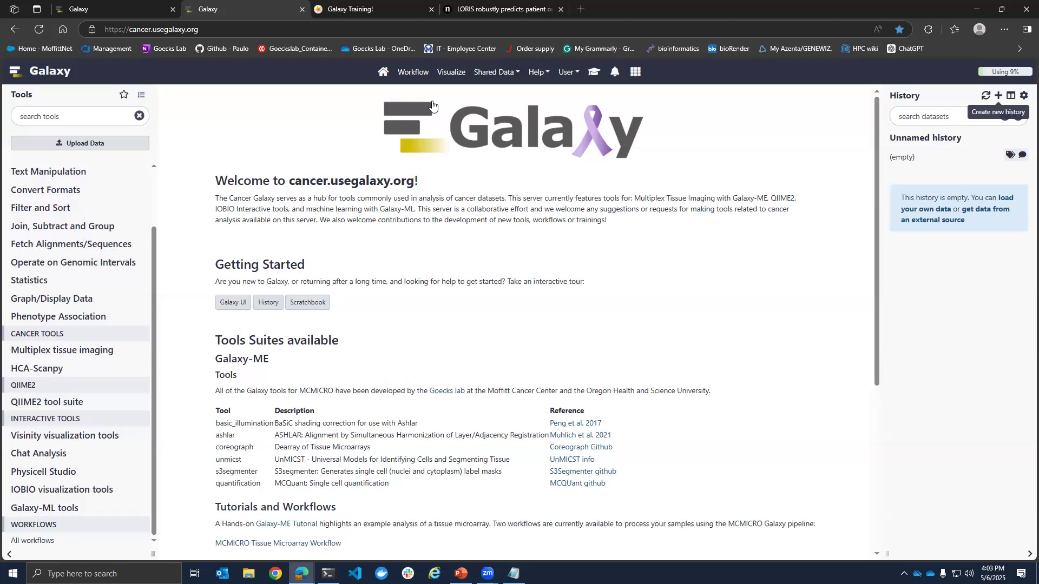
click(303, 9)
click(113, 8)
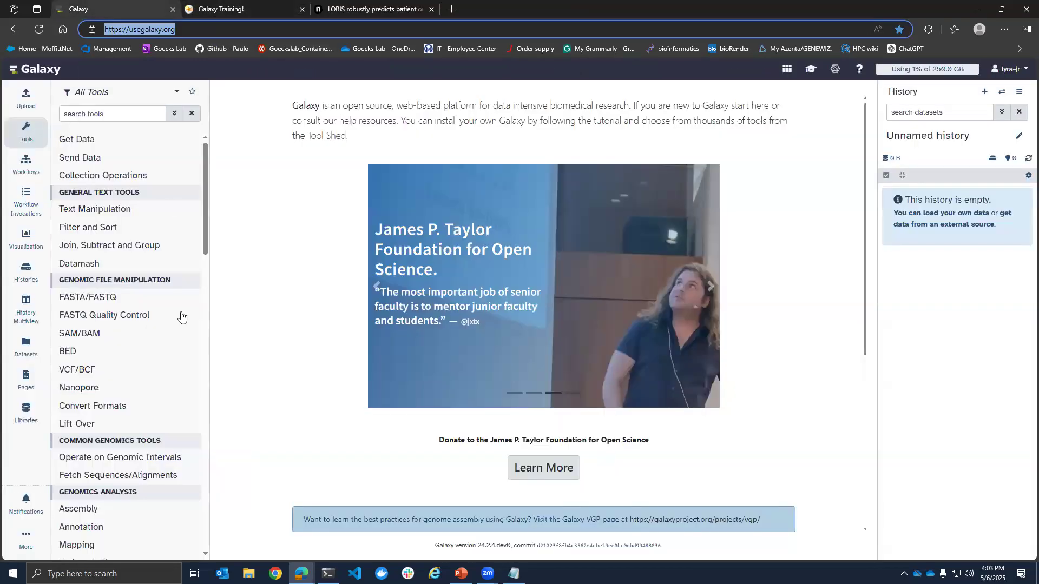
- Search the Galaxy Training site's tutorials for "LORIS"
click(287, 7)
click(746, 74)
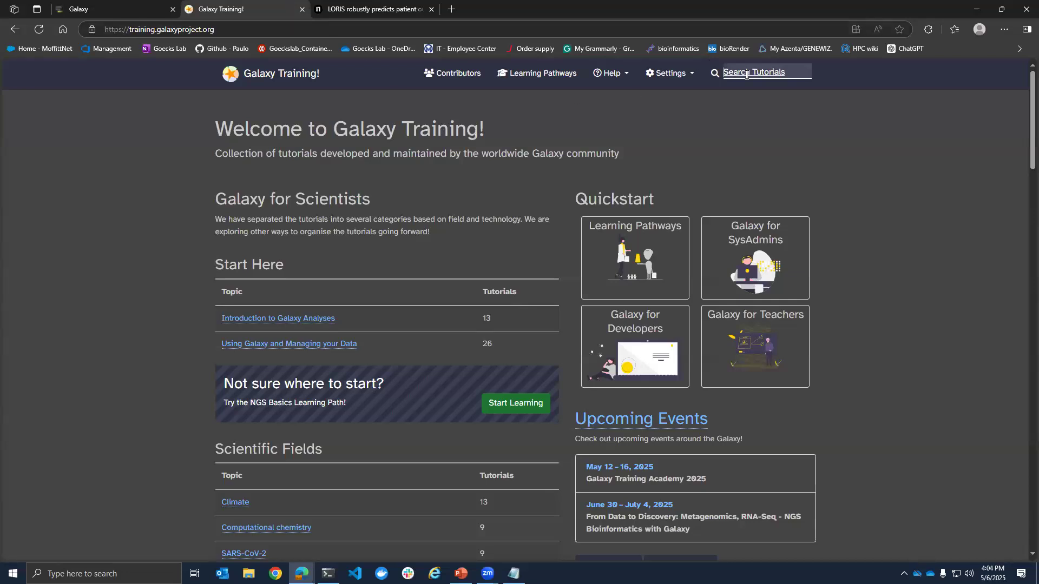
text(LORIS)
key(Return)
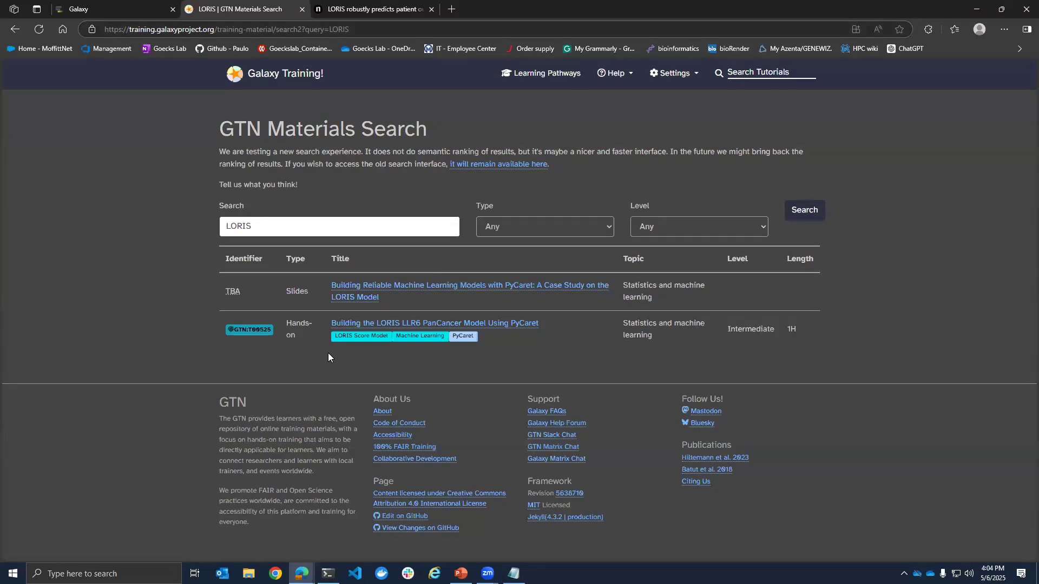
- Open the hands-on tutorial "Building the LORIS LLR6 PanCancer Model Using PyCaret" in a new tab and switch to it
right_click(388, 321)
click(406, 323)
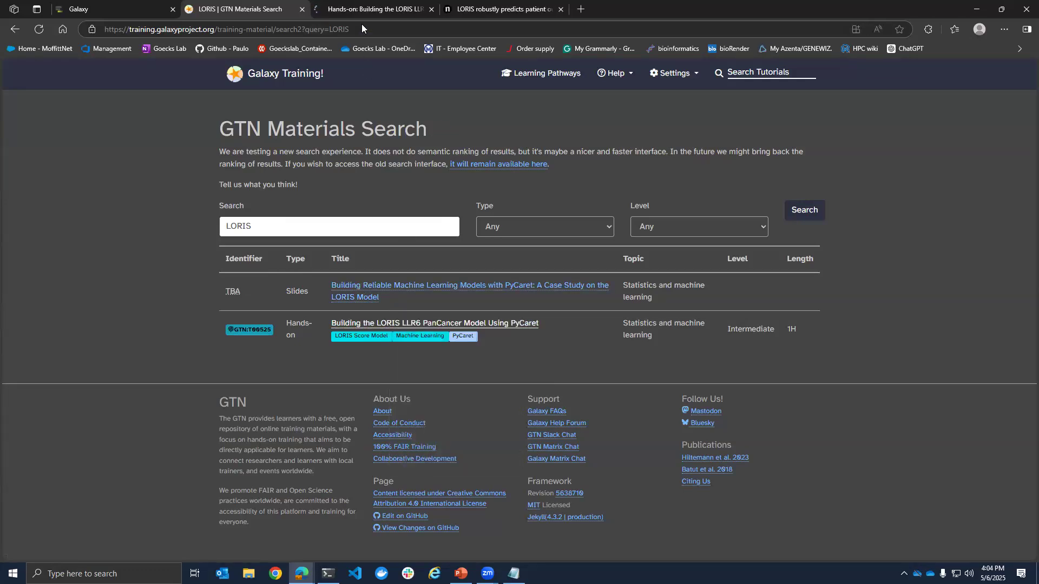
key(ctrl+Tab)
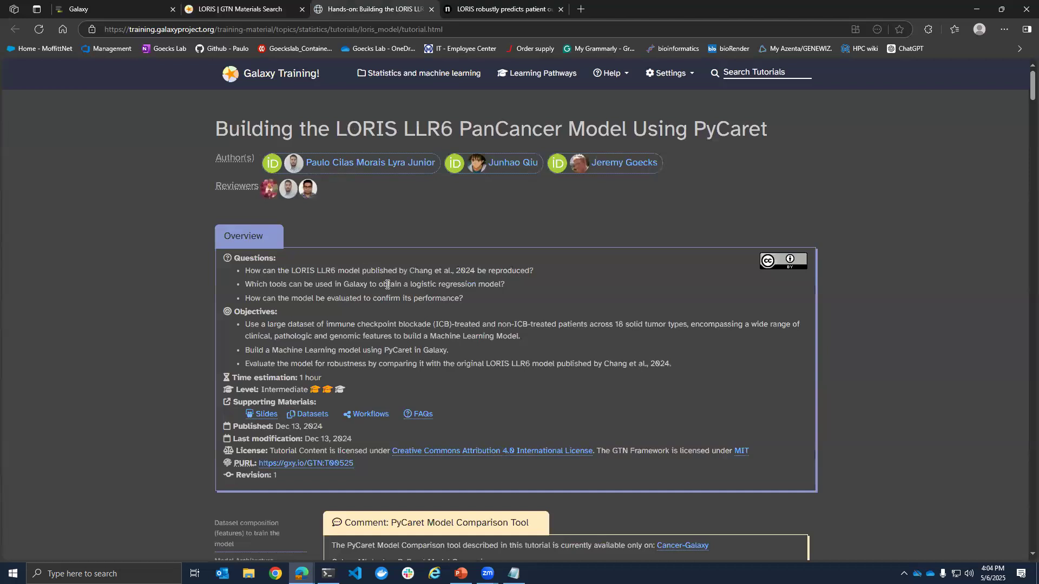
- Examine the LORIS tutorial's agenda, dataset feature descriptions, model architecture selection and data preparation sections
scroll(382, 283, down, 2)
scroll(400, 300, down, 6)
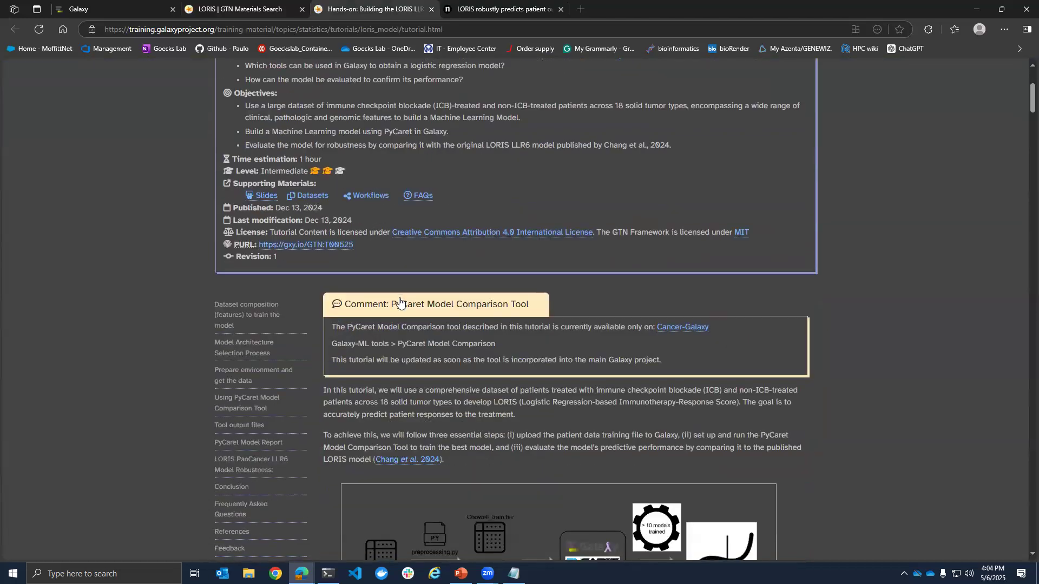
scroll(560, 181, down, 9)
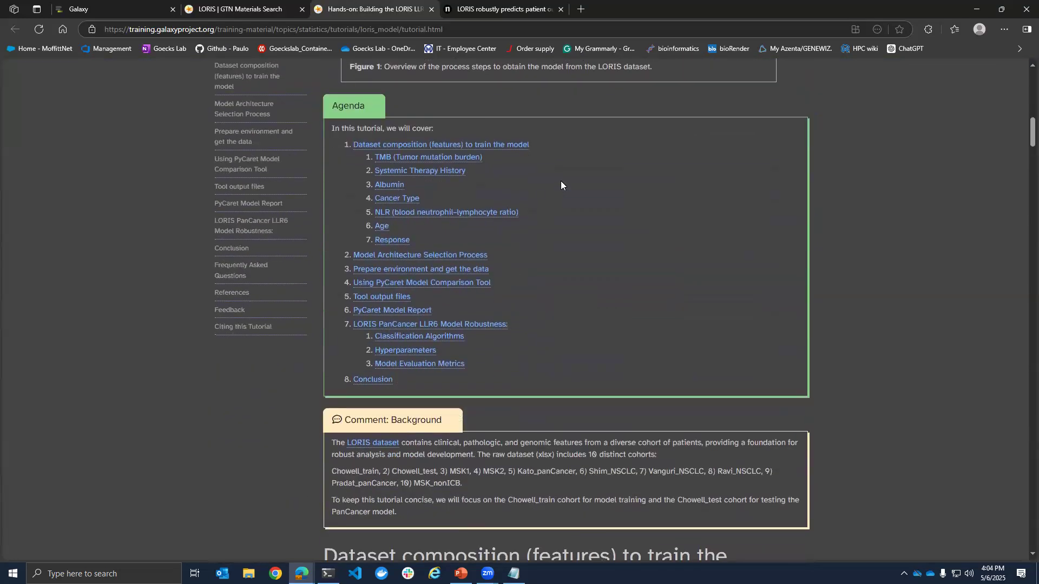
scroll(561, 181, down, 15)
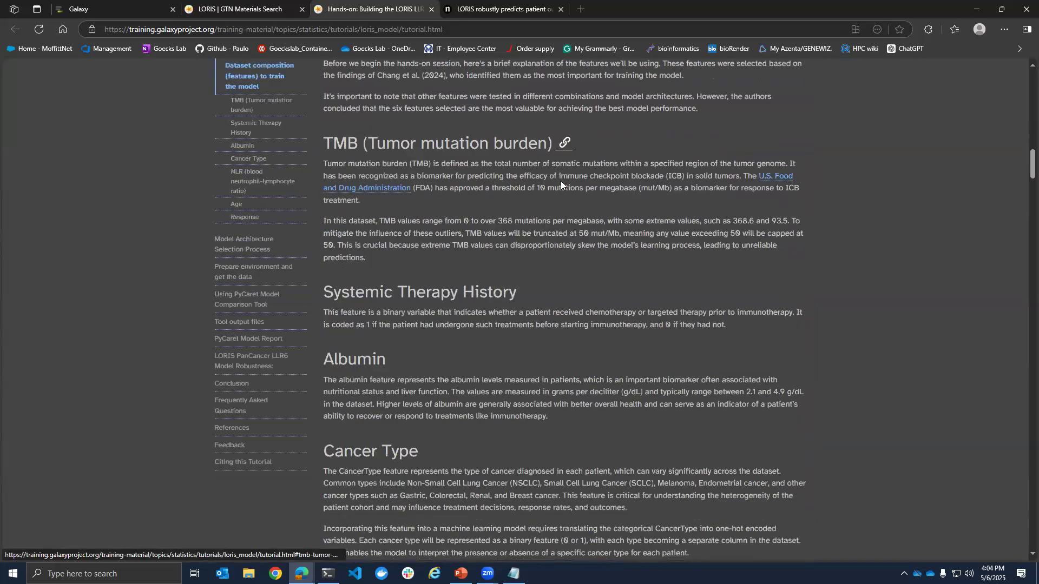
scroll(537, 175, up, 13)
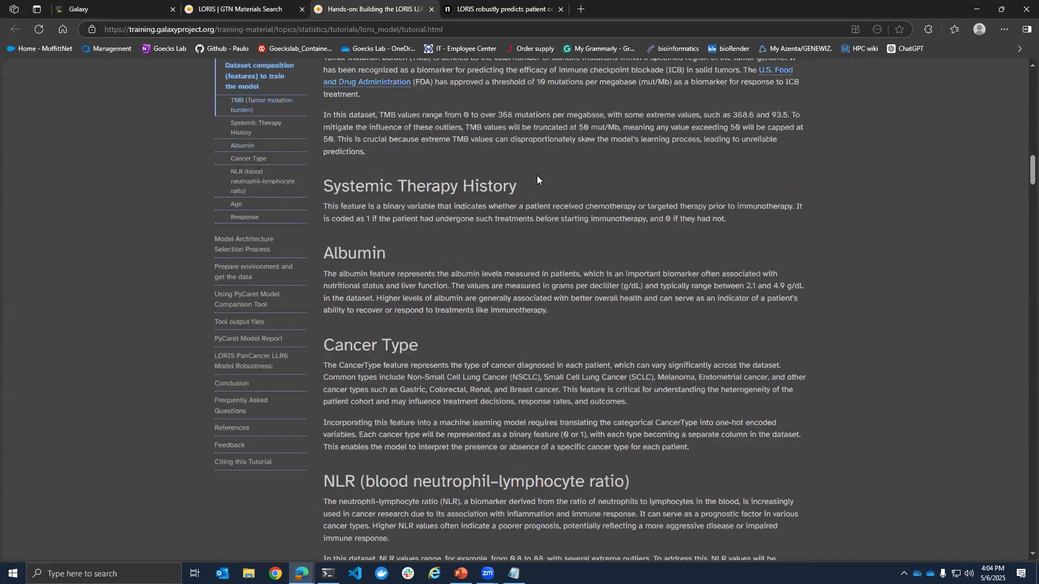
scroll(537, 175, up, 5)
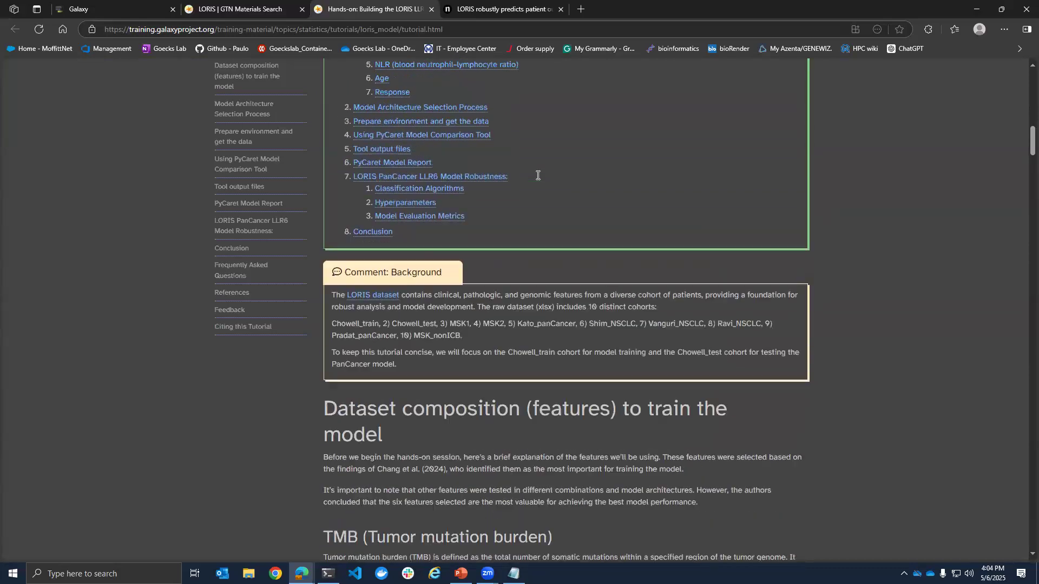
scroll(536, 176, down, 10)
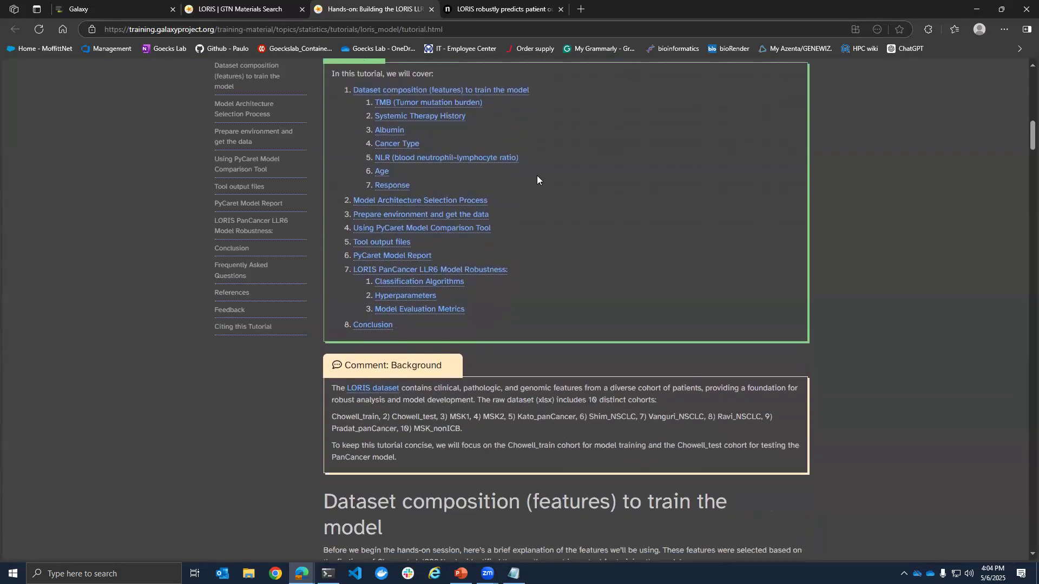
scroll(537, 175, down, 4)
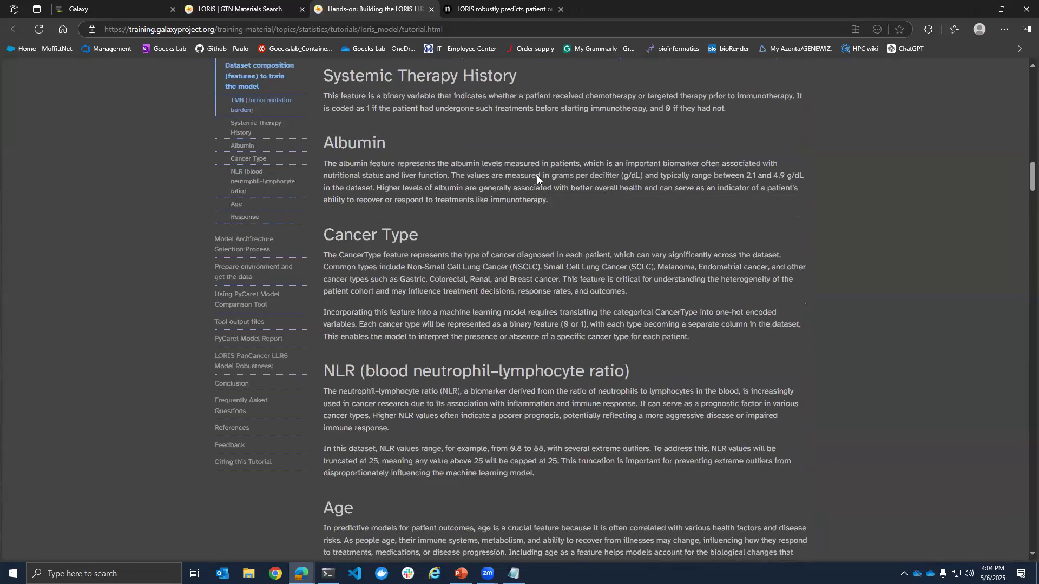
scroll(537, 175, down, 3)
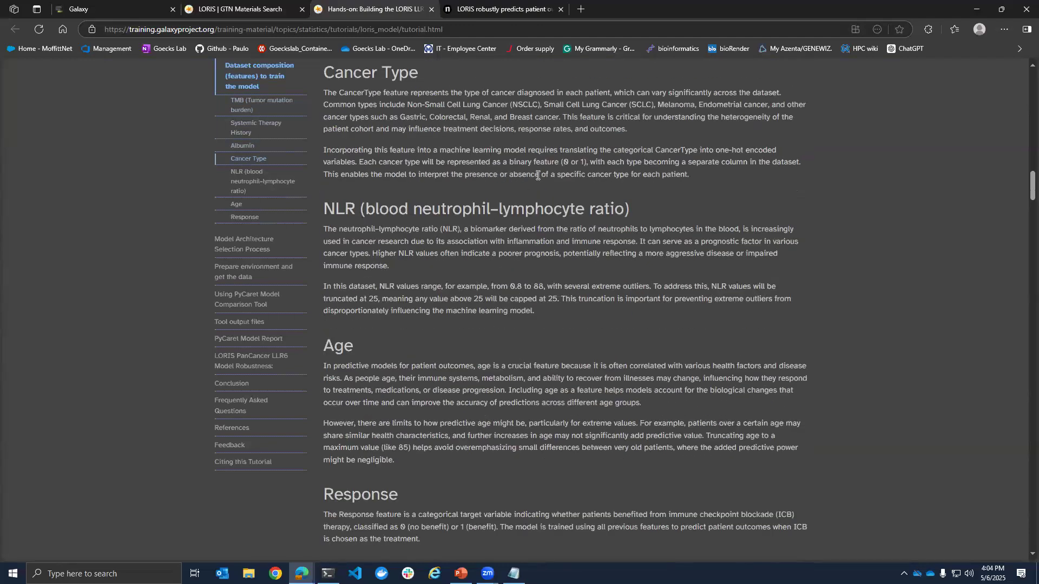
scroll(537, 175, down, 7)
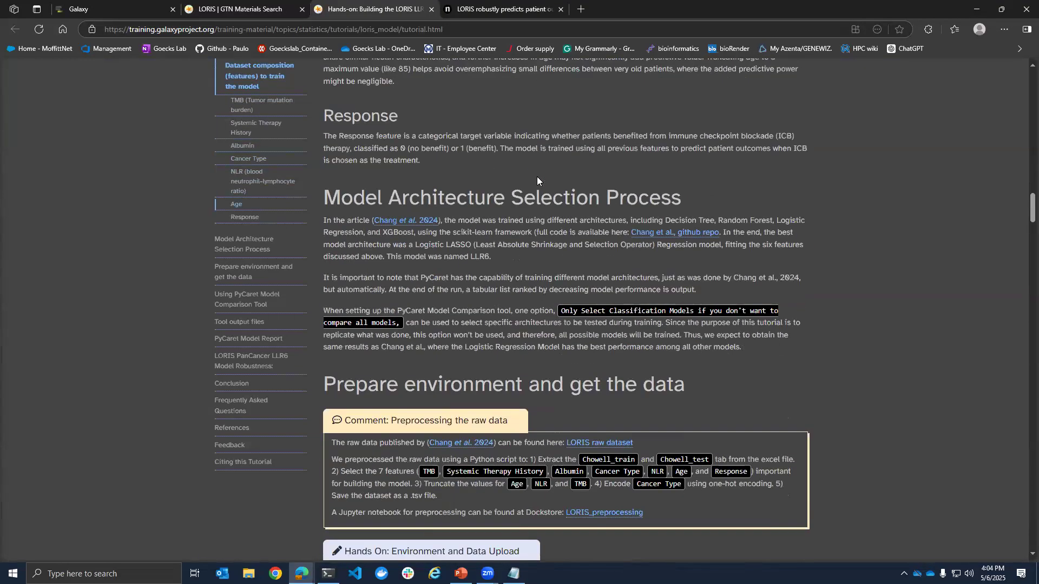
scroll(536, 184, down, 4)
scroll(532, 189, up, 7)
scroll(487, 187, up, 14)
- Open the slides "Building Reliable Machine Learning Models with PyCaret: A Case Study on the LORIS Model" from the LORIS search results in a new tab
click(241, 9)
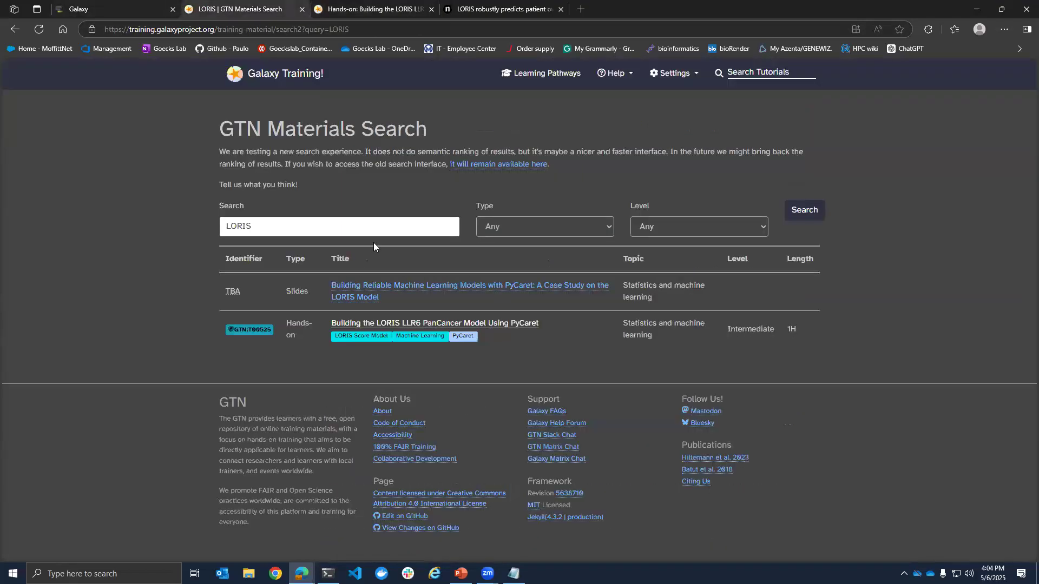
right_click(407, 293)
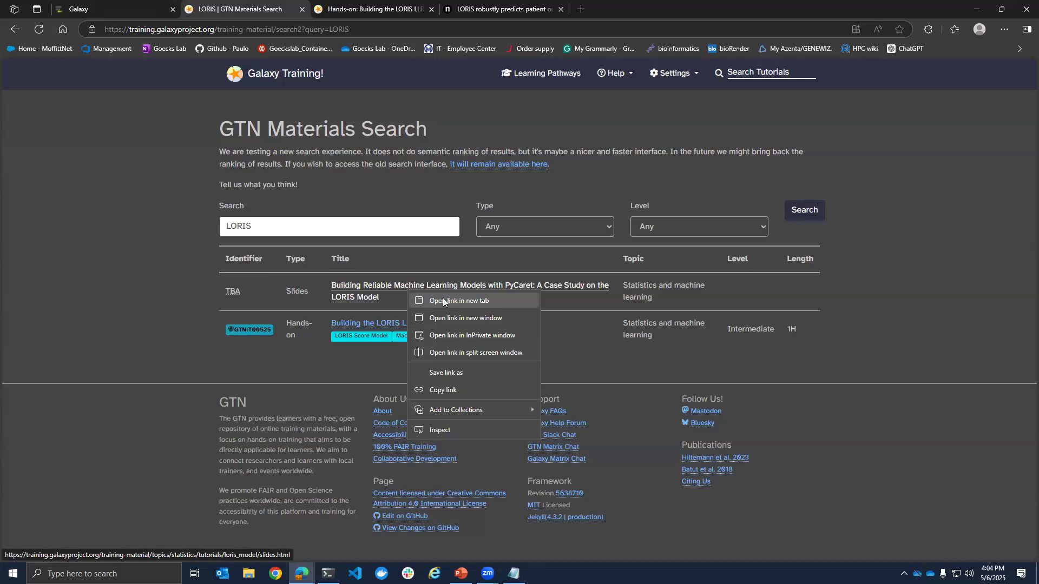
click(442, 298)
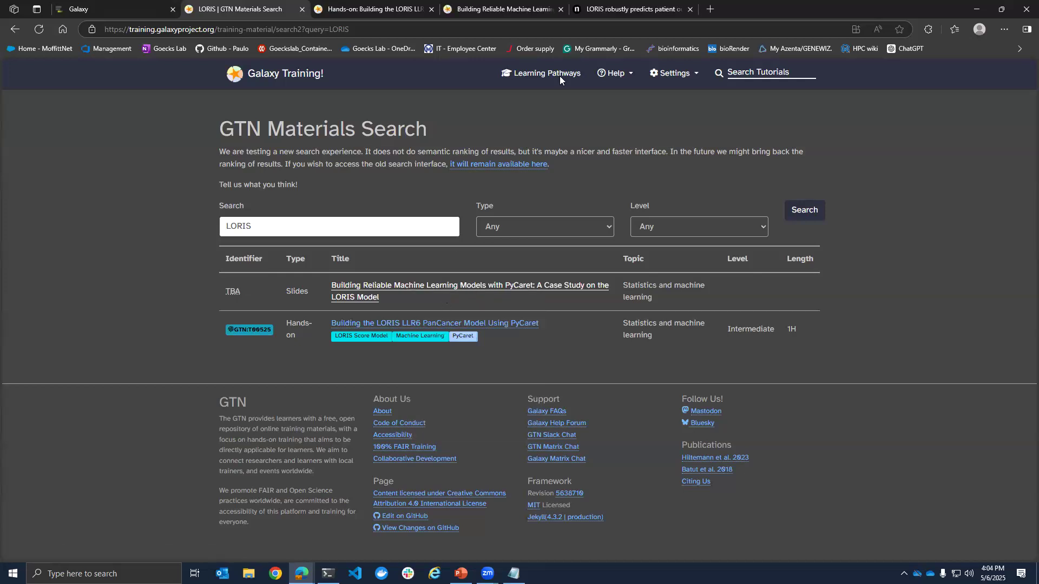
drag(799, 16, 801, 71)
click(526, 67)
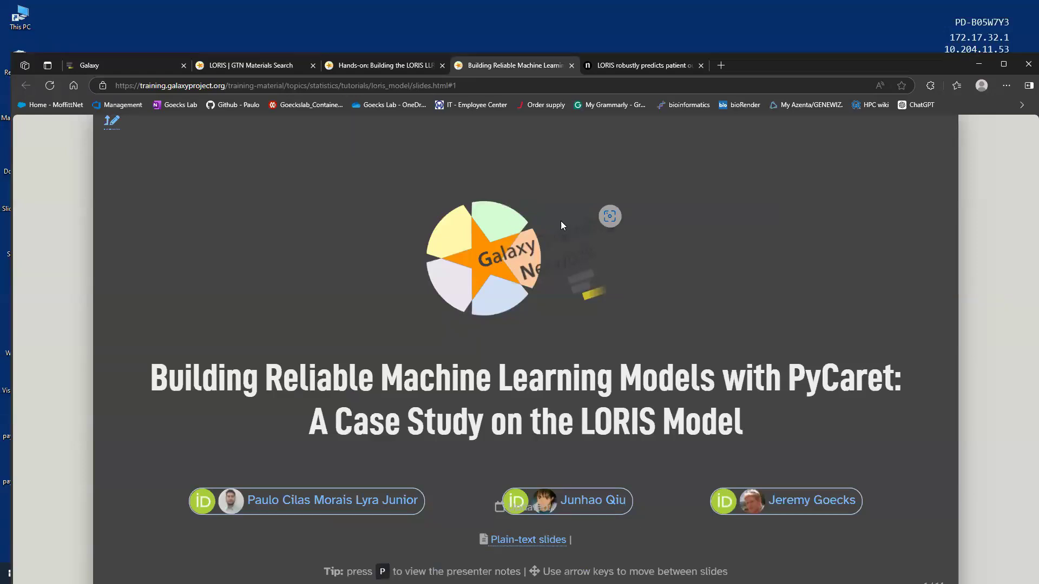
- Advance through the LORIS slide deck to the "Dataset: LORIS PanCancer" slide
key(Right)
key(Right)
key(Right)
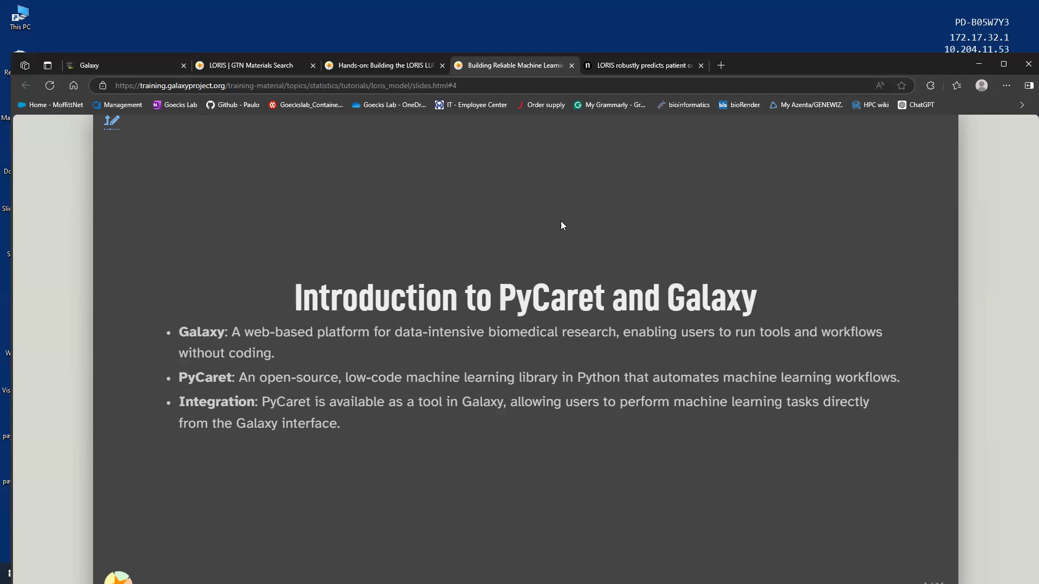
key(Right)
key(Right)
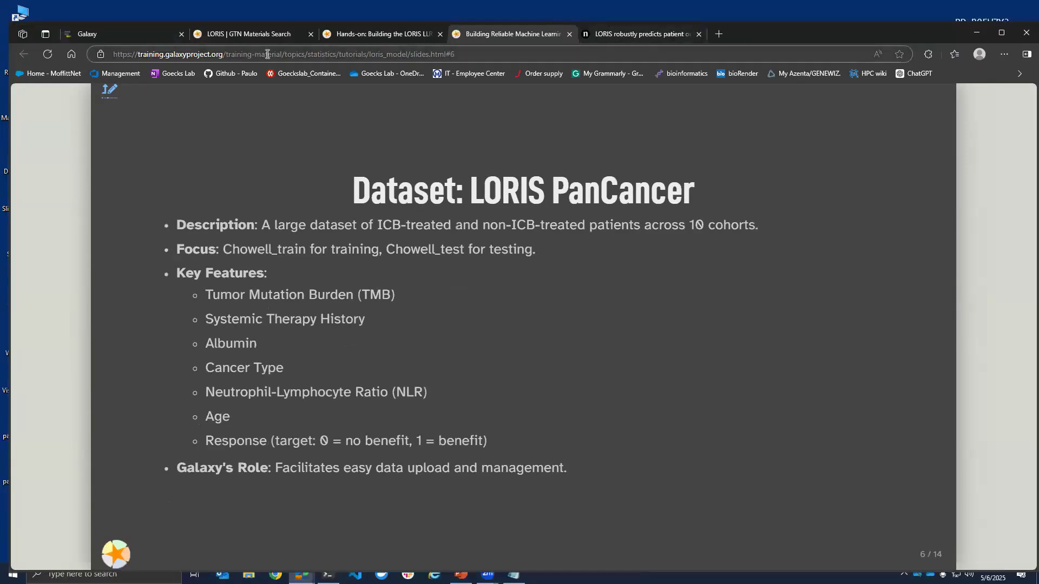
- Switch to the Nature Cancer LORIS article and review its publication date, journal, title and abstract
click(253, 33)
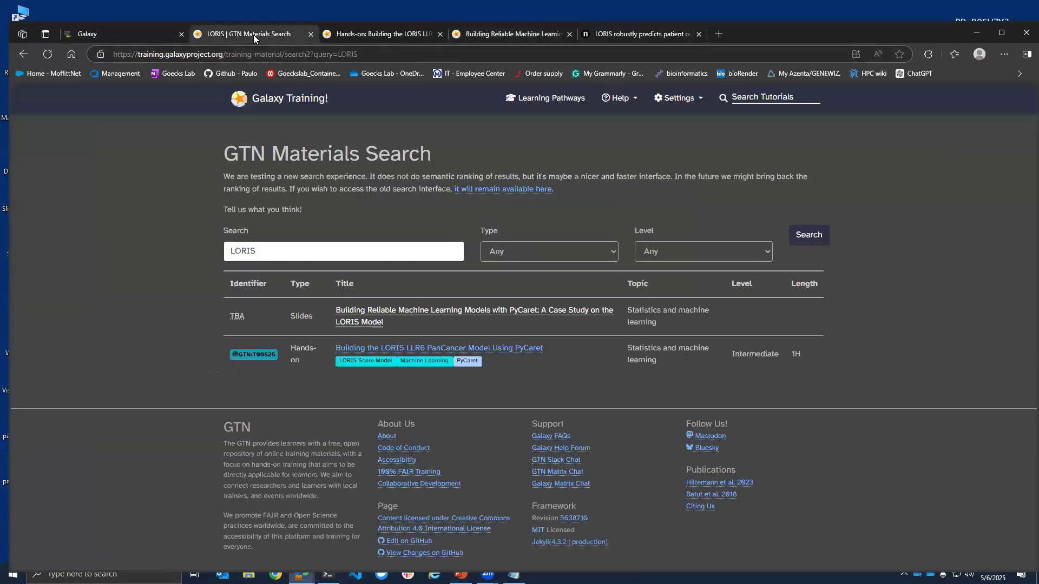
click(117, 33)
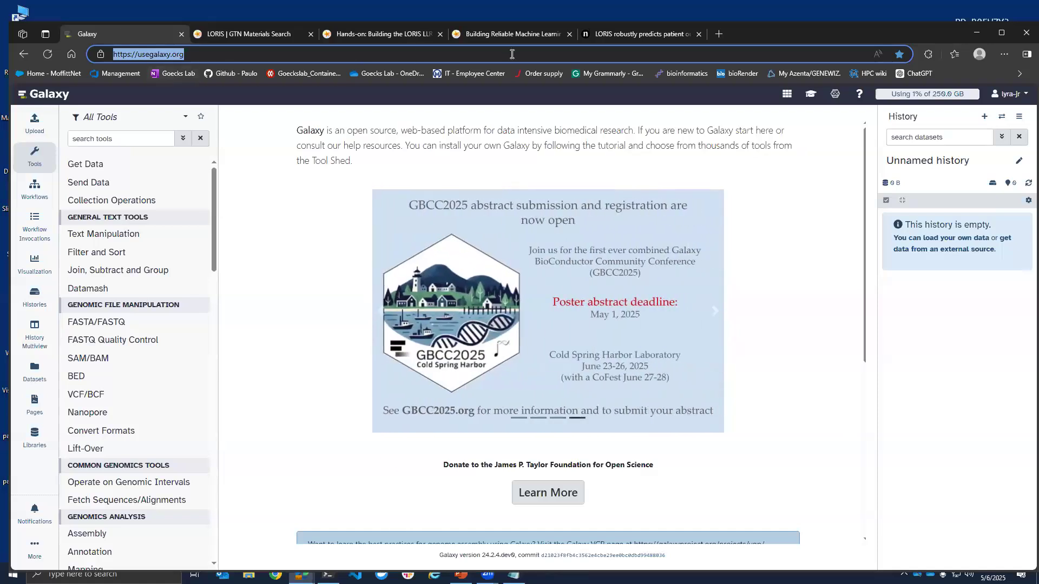
click(608, 32)
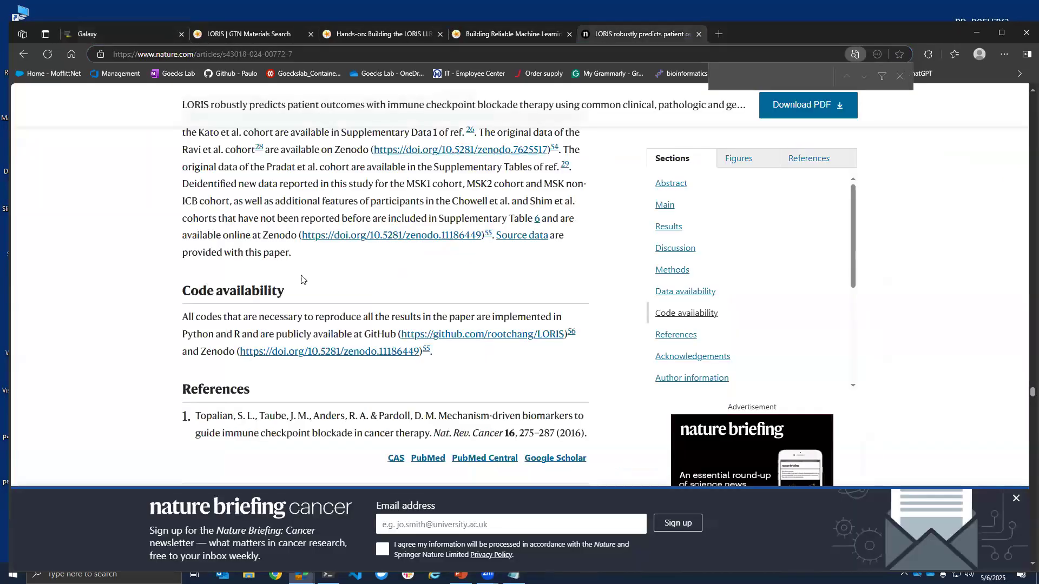
scroll(310, 280, up, 10)
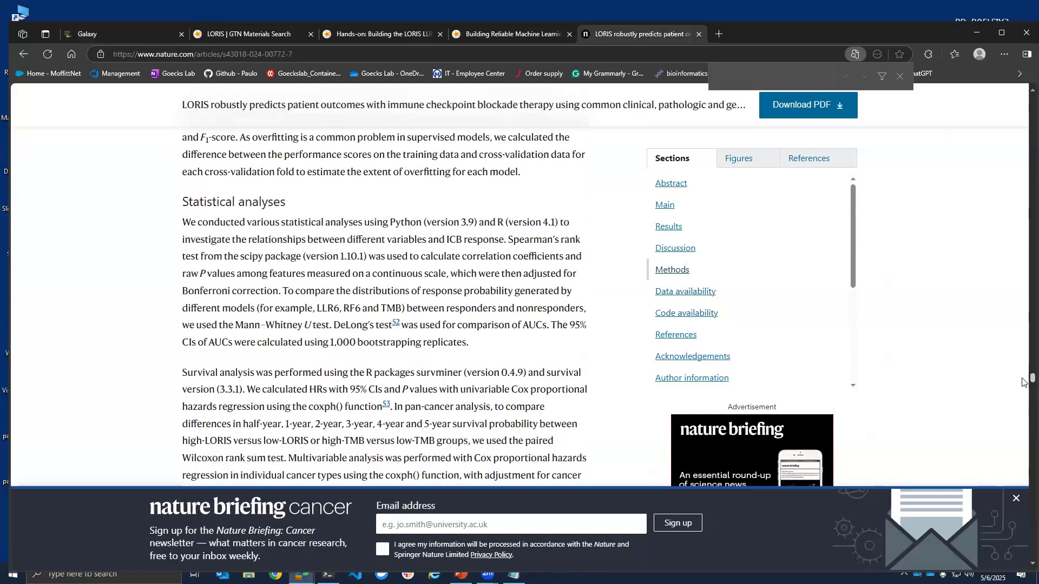
scroll(1024, 241, up, 3)
scroll(1024, 241, up, 20)
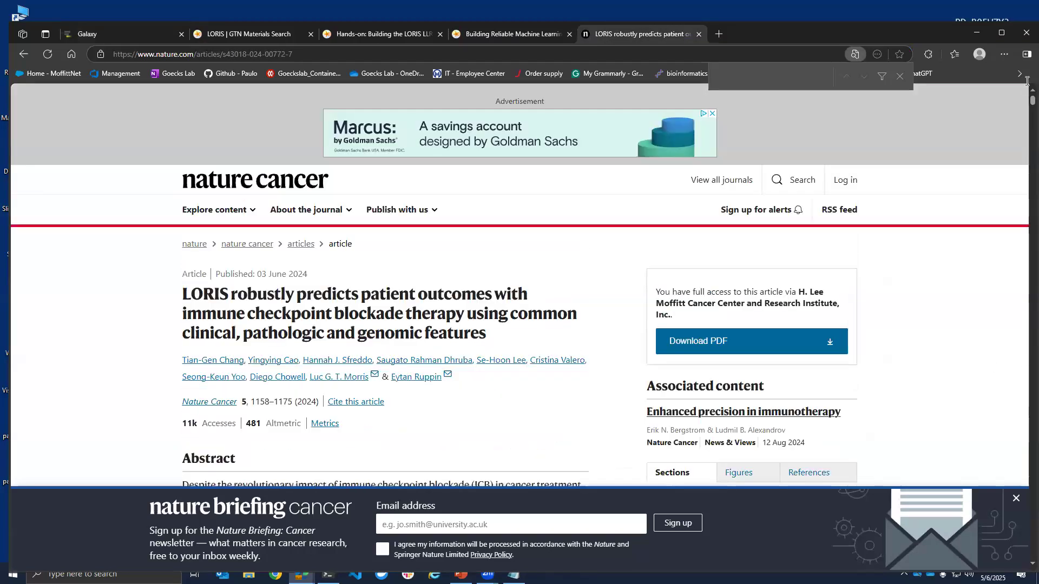
double_click(297, 274)
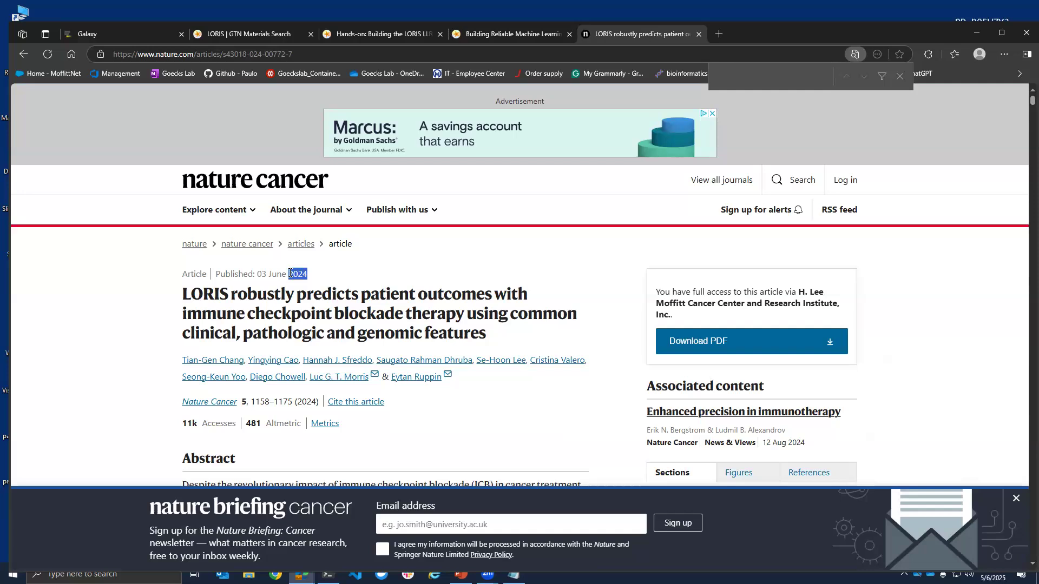
drag(335, 183, 236, 183)
scroll(282, 311, down, 3)
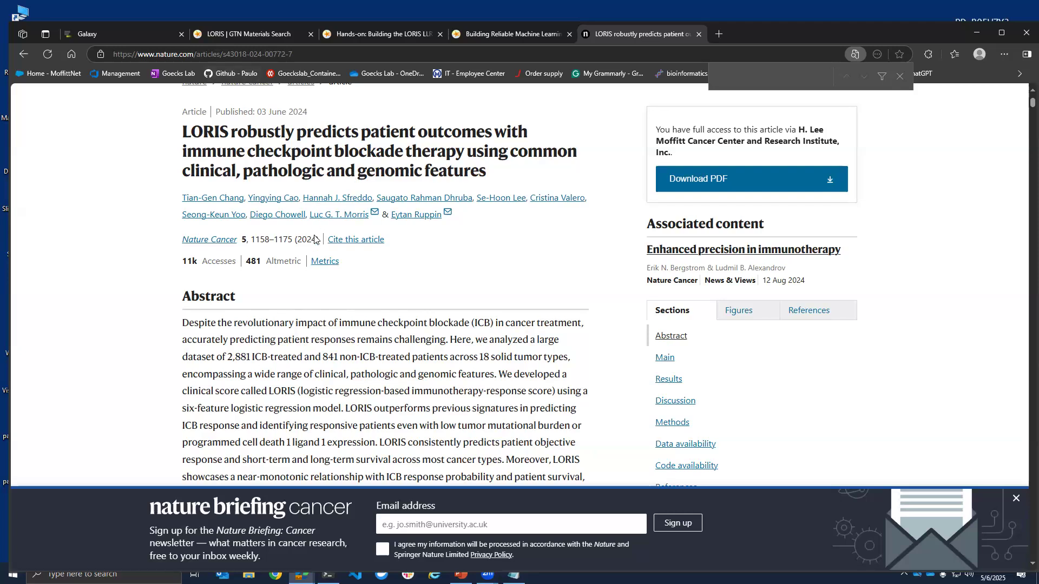
- Open the LORIS GitHub repository linked in the article's Code availability section and go into its 02.Input folder
scroll(377, 271, up, 3)
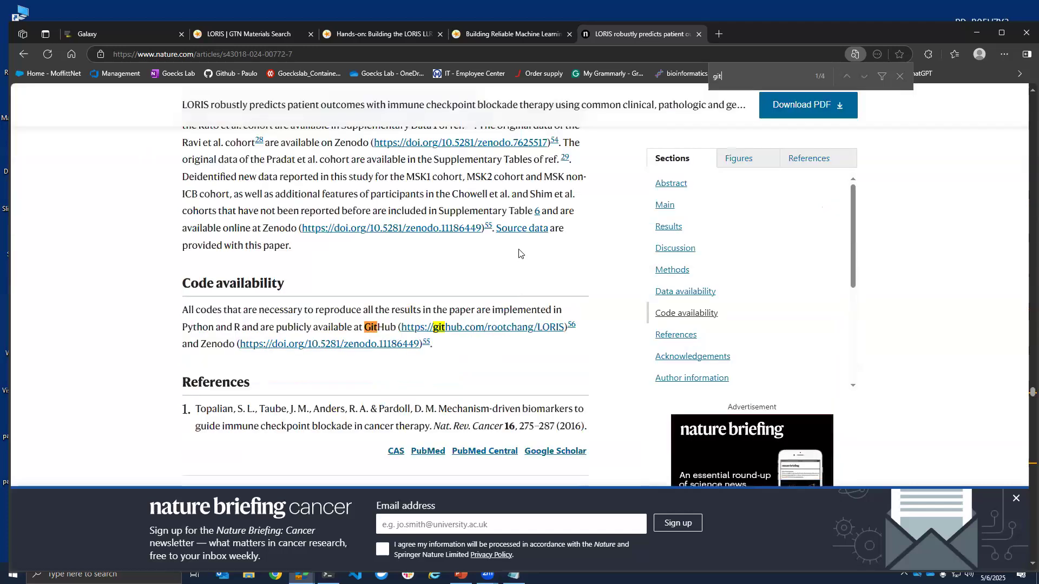
click(494, 325)
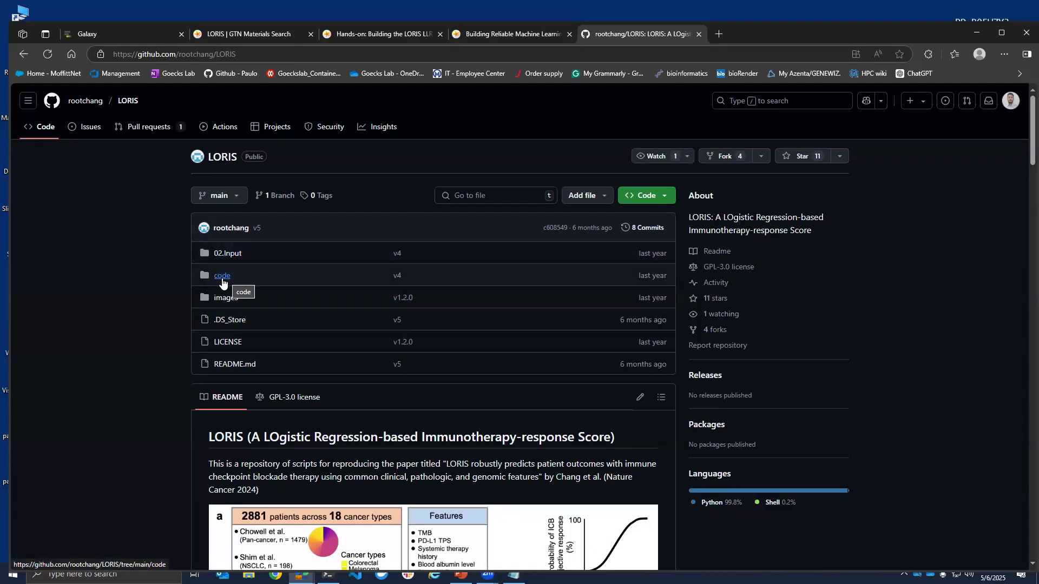
scroll(254, 341, down, 4)
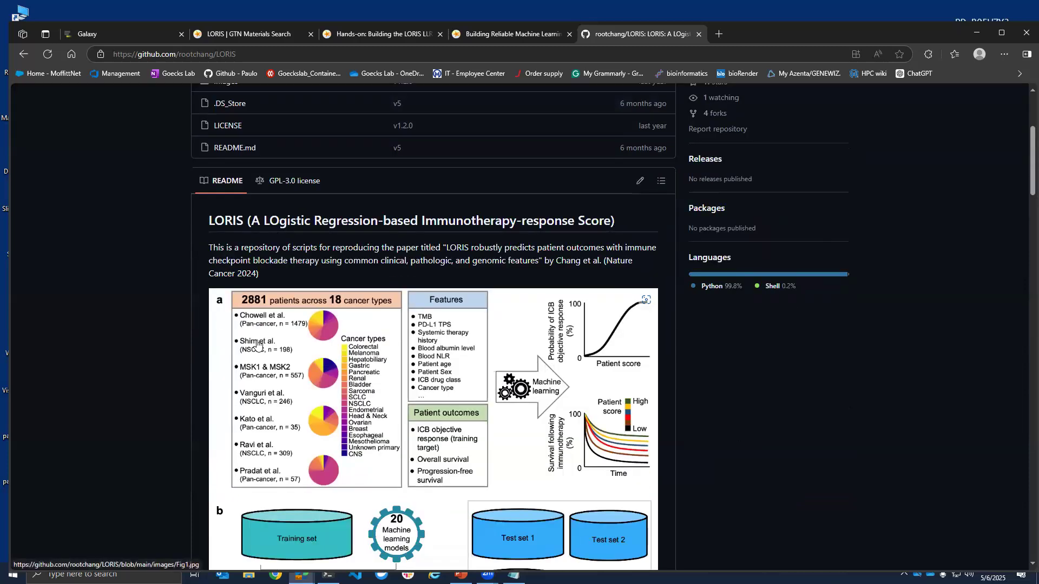
scroll(330, 228, up, 4)
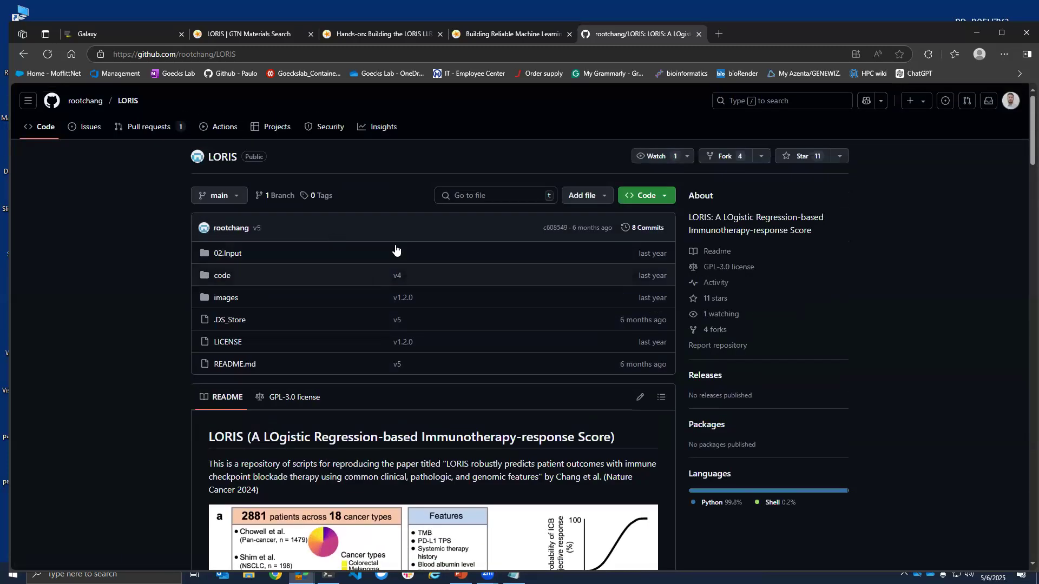
click(233, 258)
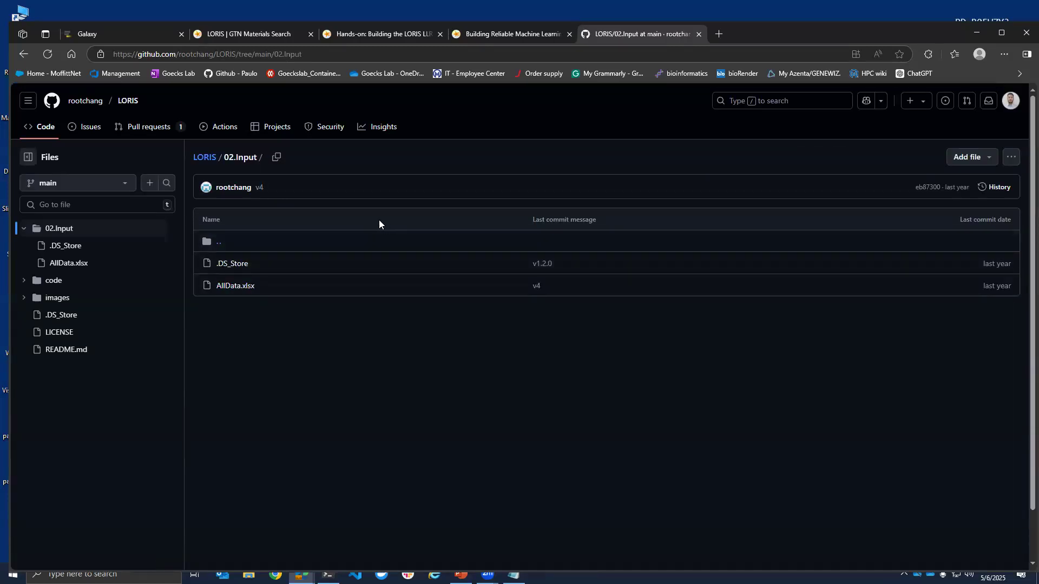
- Maximize the browser window and open the raw AllData.xlsx file from the 02.Input folder for viewing
double_click(749, 21)
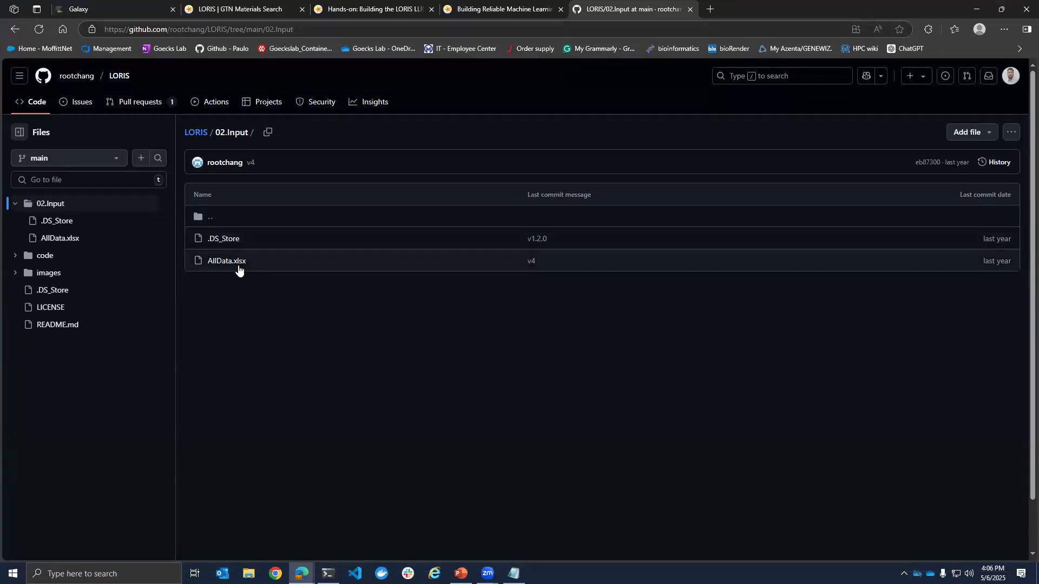
click(237, 264)
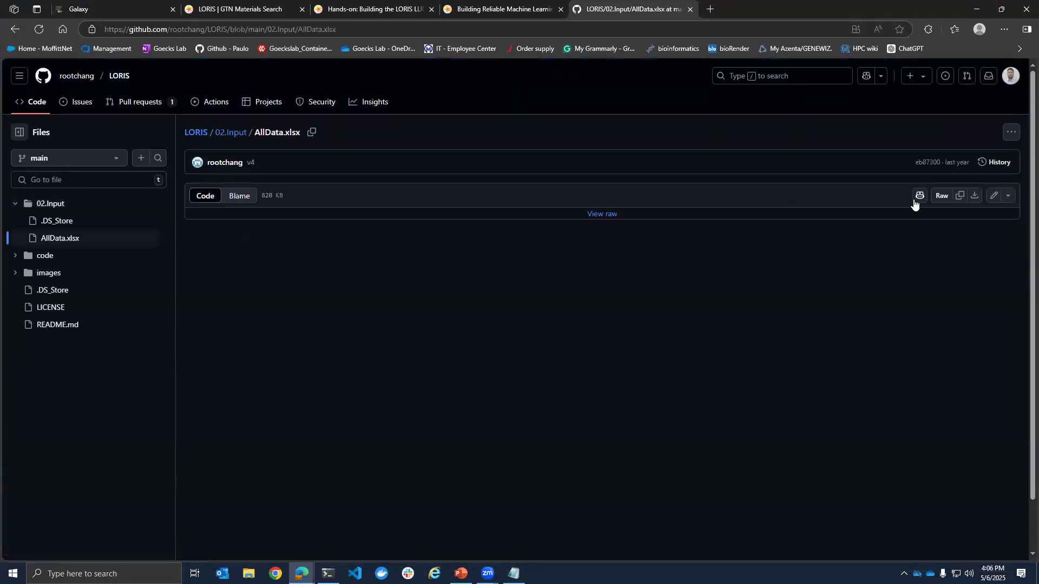
click(941, 197)
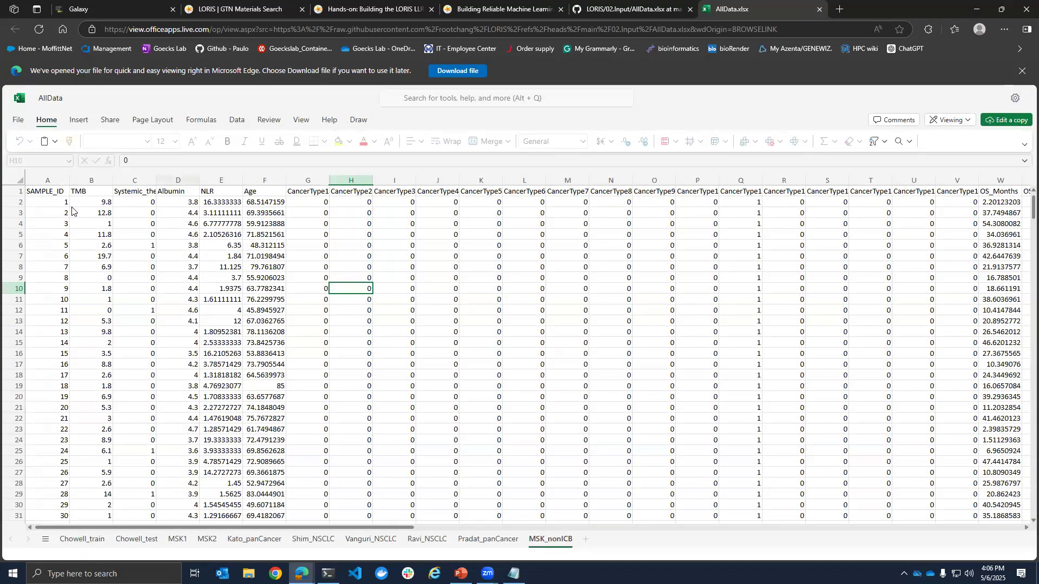
- Review the sample IDs and header row of the MSK_nonICB sheet from TMB through the LORIS column
drag(59, 192, 55, 271)
drag(96, 193, 1001, 193)
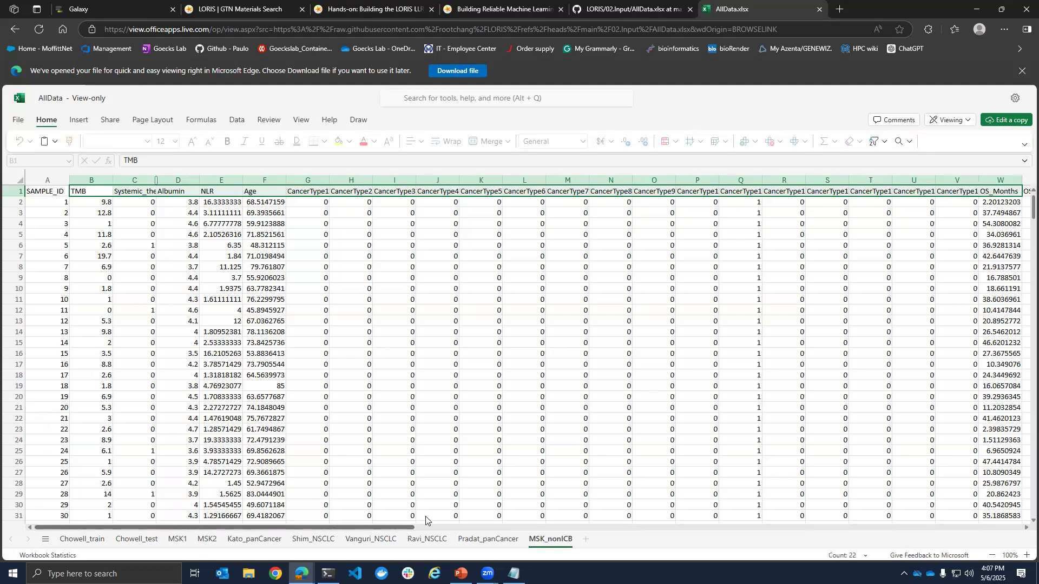
scroll(426, 519, right, 10)
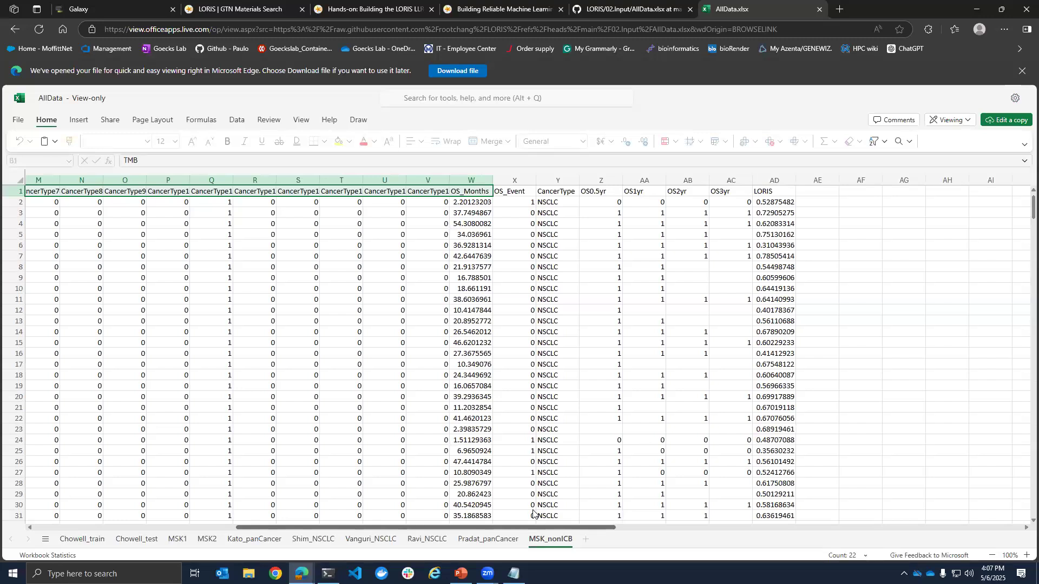
- Open the Chowell_train sheet and examine its feature columns and the Response target column
click(81, 540)
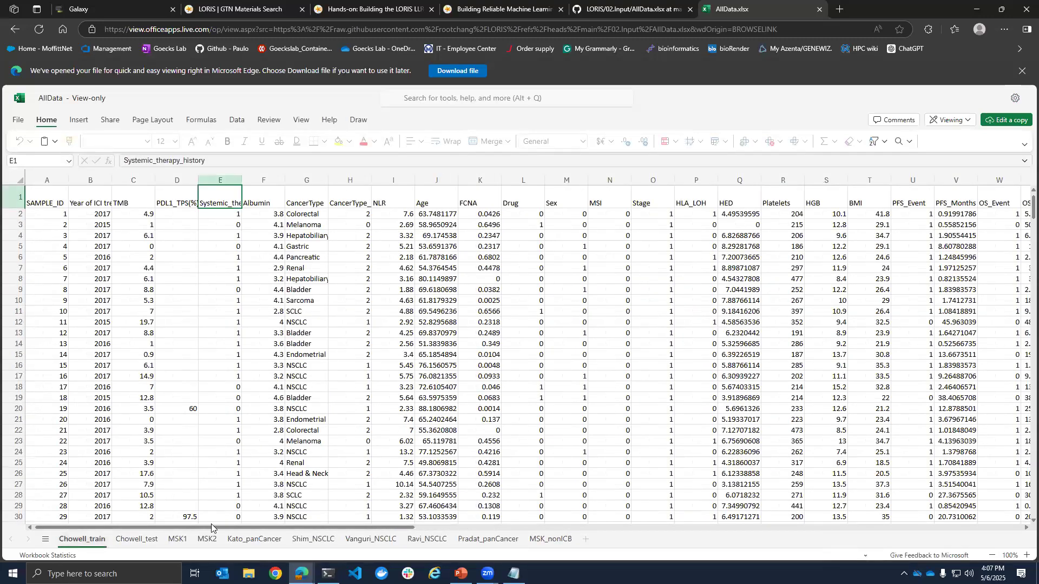
drag(279, 526, 763, 480)
drag(742, 529, 534, 525)
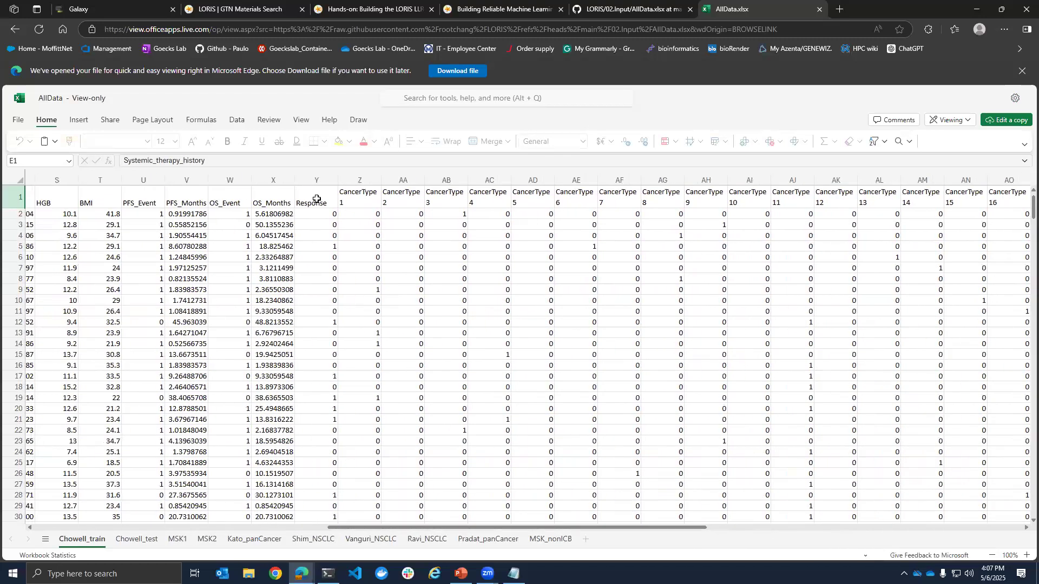
click(316, 200)
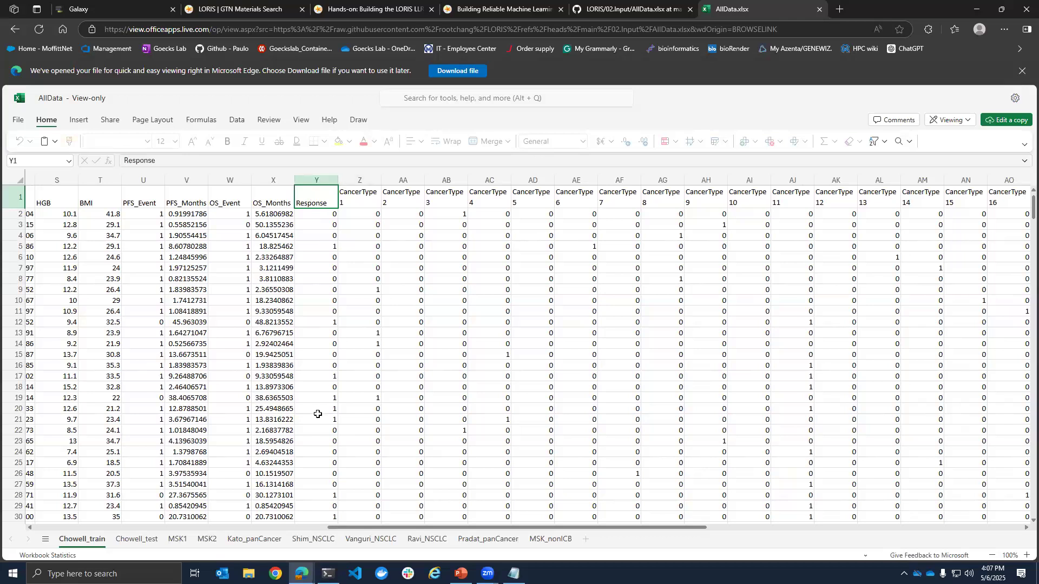
drag(317, 200, 318, 415)
click(322, 199)
drag(430, 528, 233, 508)
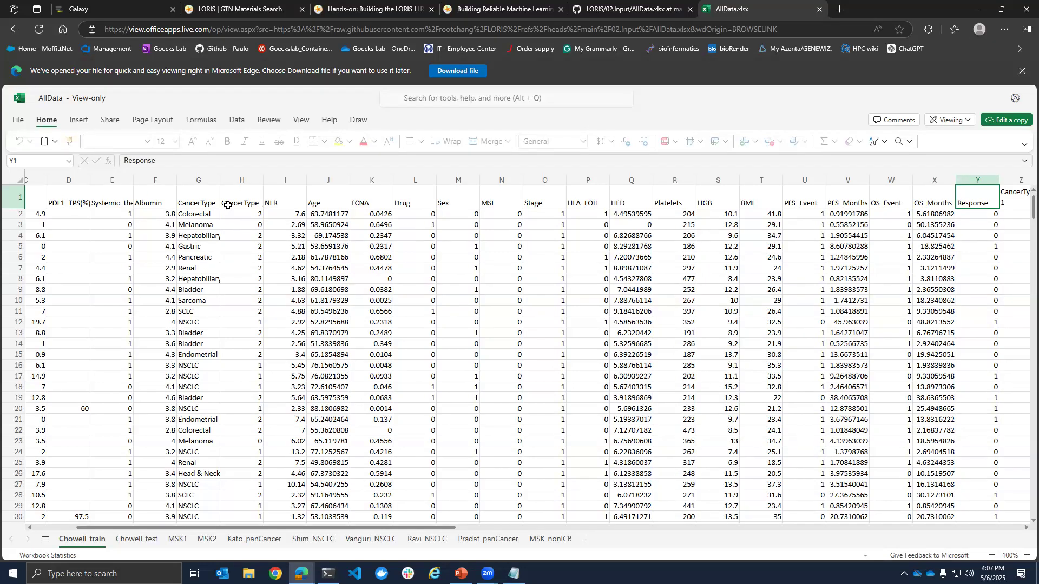
- Compare the CancerType column in Chowell_train with the one-hot encoded CancerType columns, including the formula in cell Z2
click(187, 205)
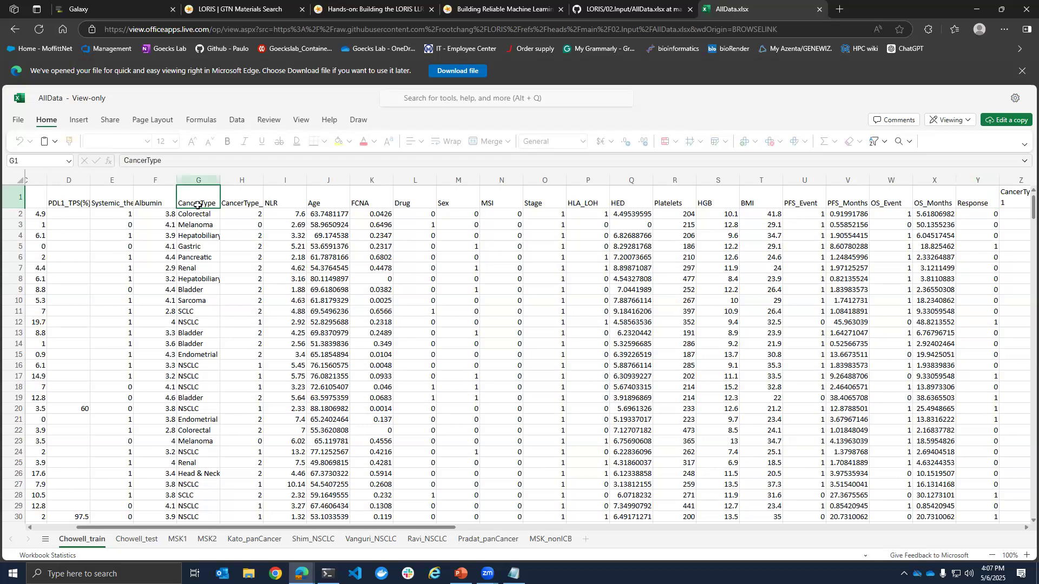
click(207, 215)
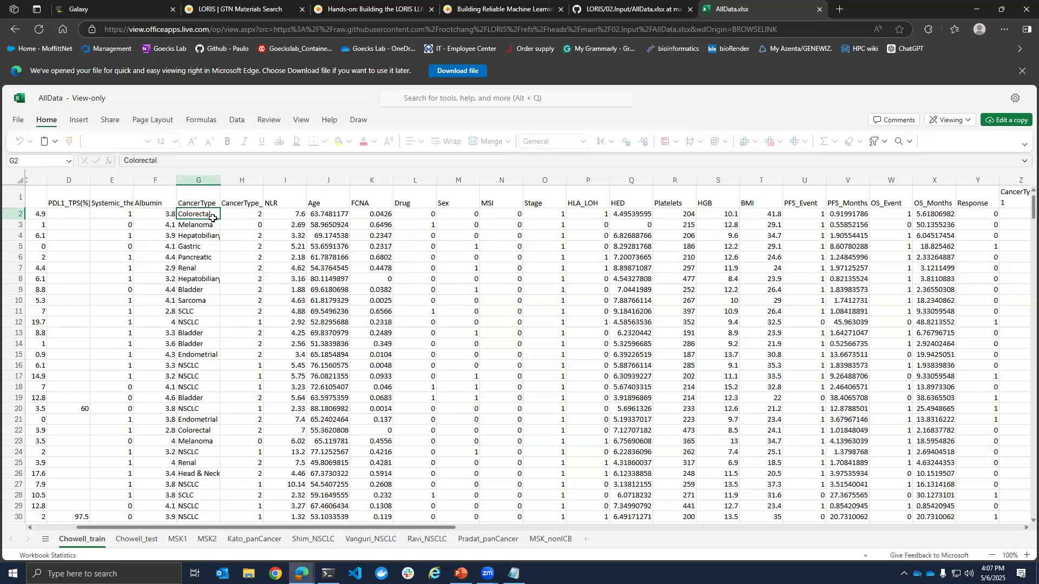
click(205, 221)
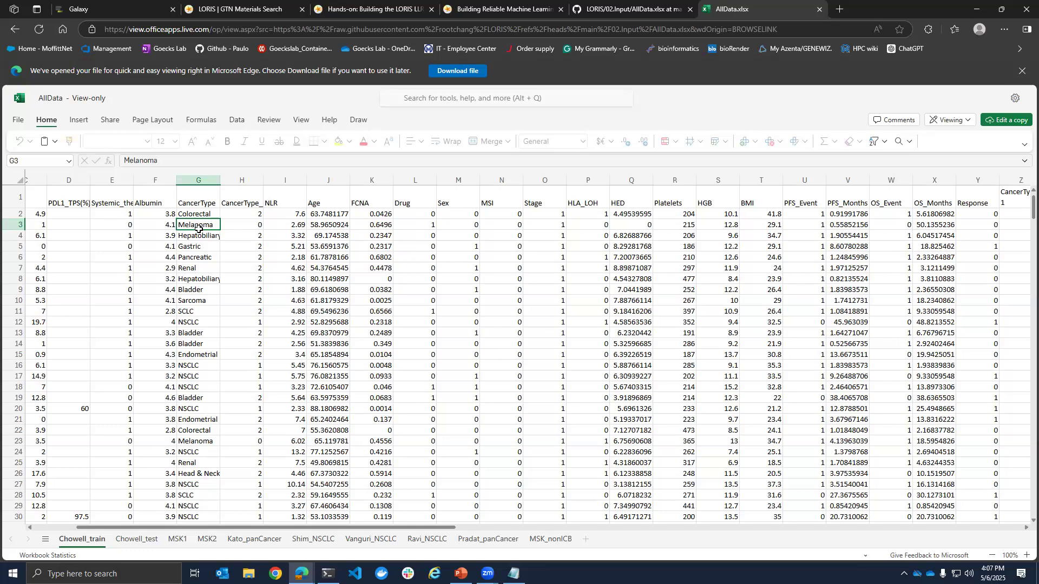
drag(260, 525, 584, 499)
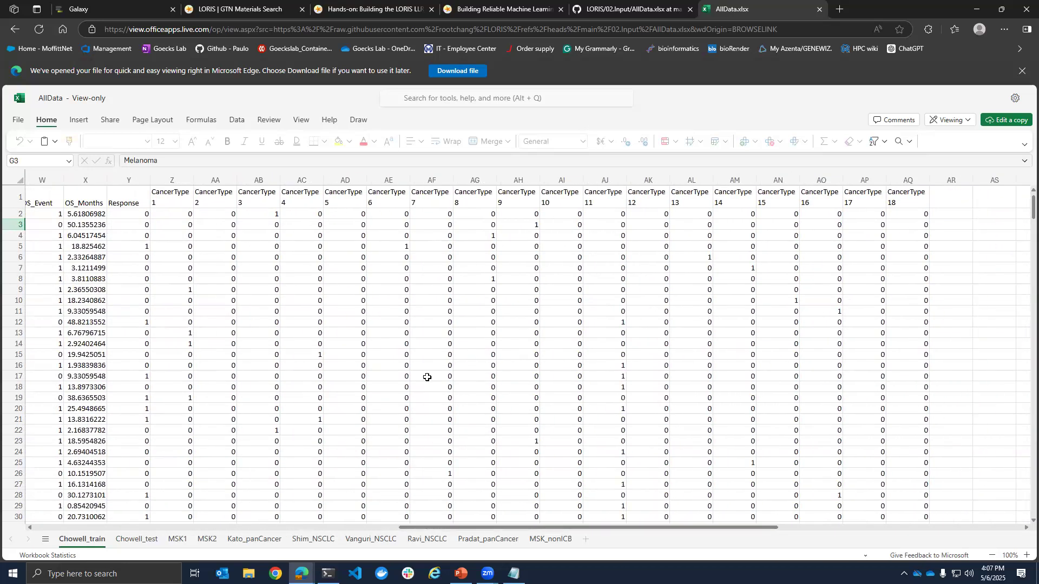
click(170, 199)
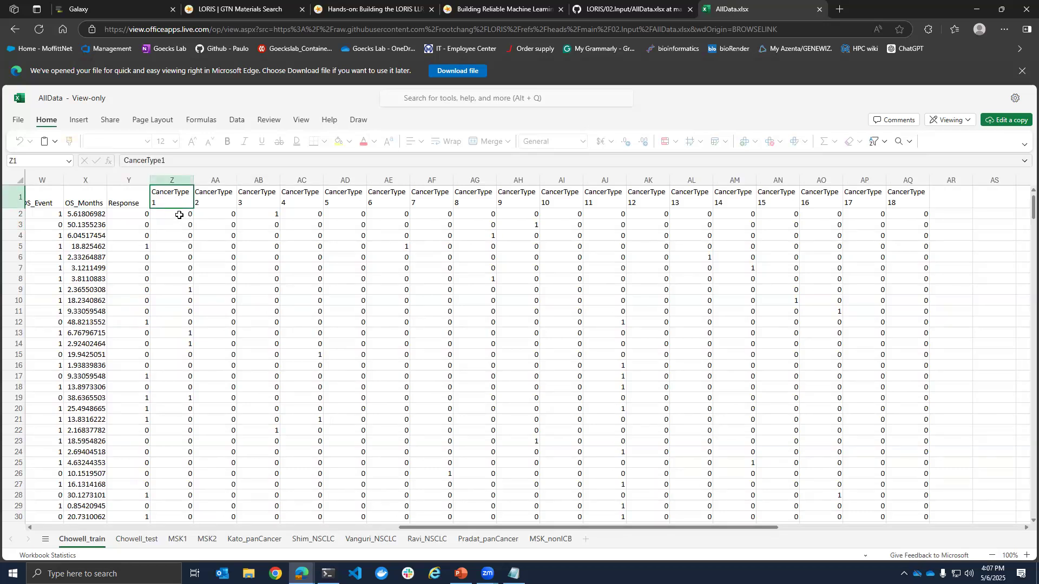
click(179, 215)
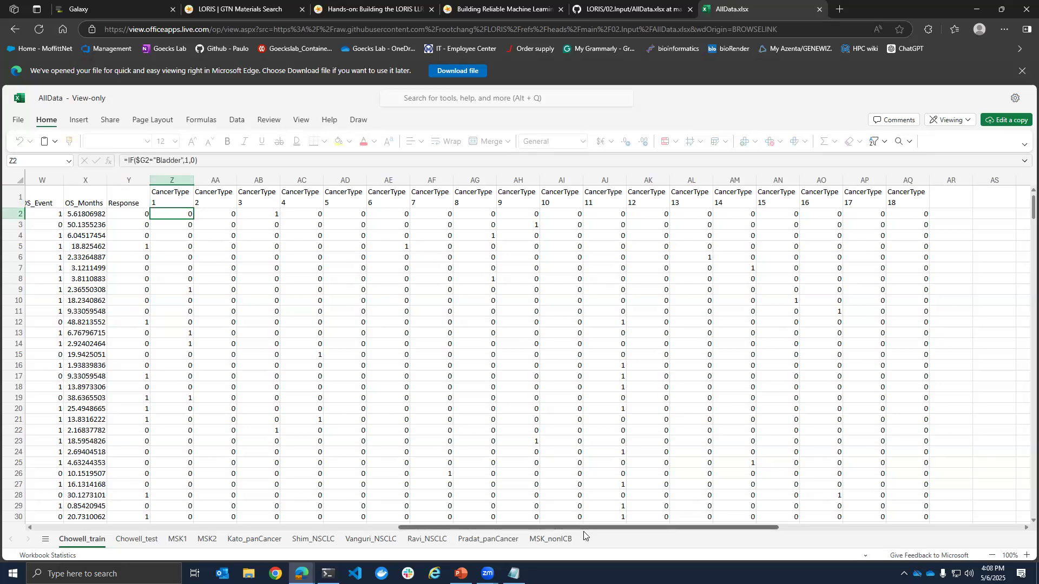
drag(585, 528, 272, 489)
drag(449, 529, 668, 511)
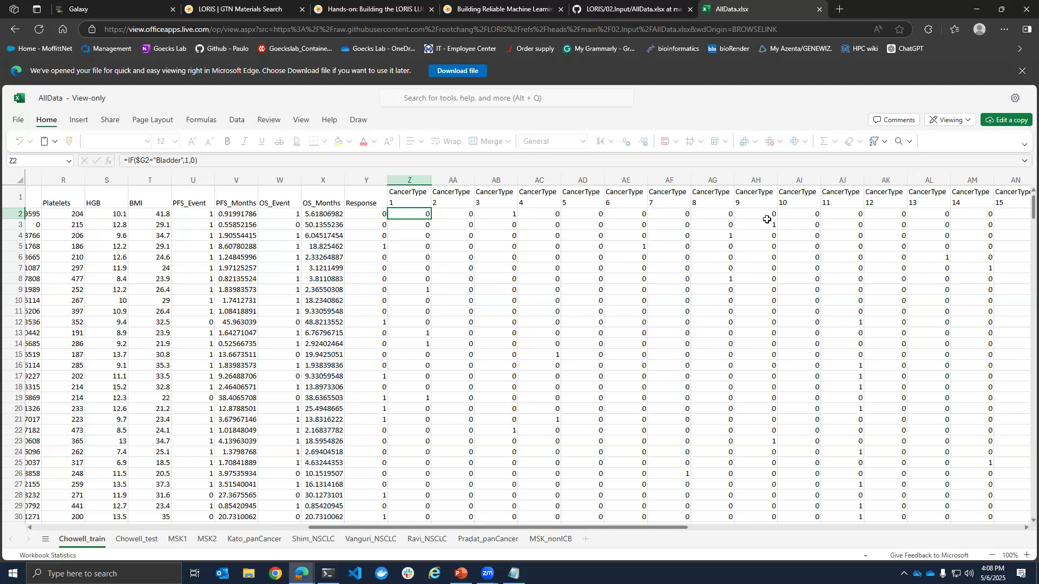
drag(600, 527, 385, 521)
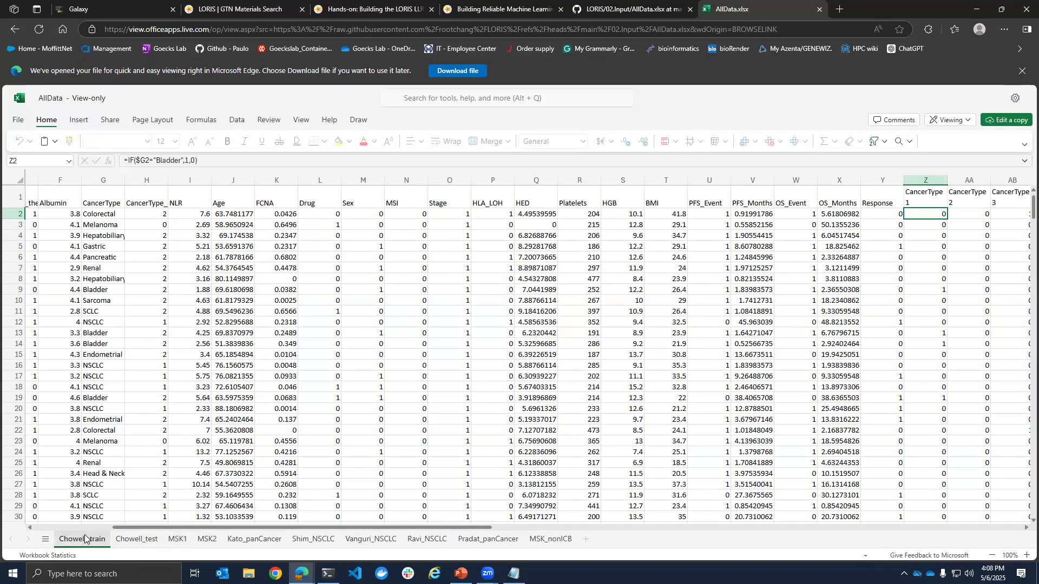
- Look through the other cohort sheets up to MSK_nonICB, then revisit Chowell_train and Chowell_test
click(136, 539)
click(216, 541)
click(254, 539)
click(313, 540)
click(361, 540)
click(426, 540)
click(488, 540)
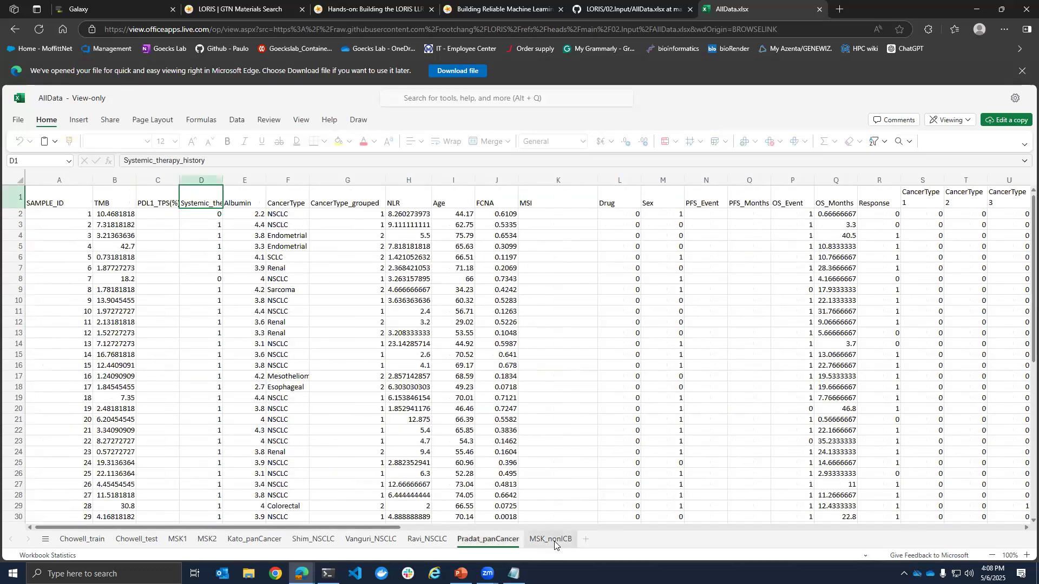
click(553, 540)
click(82, 539)
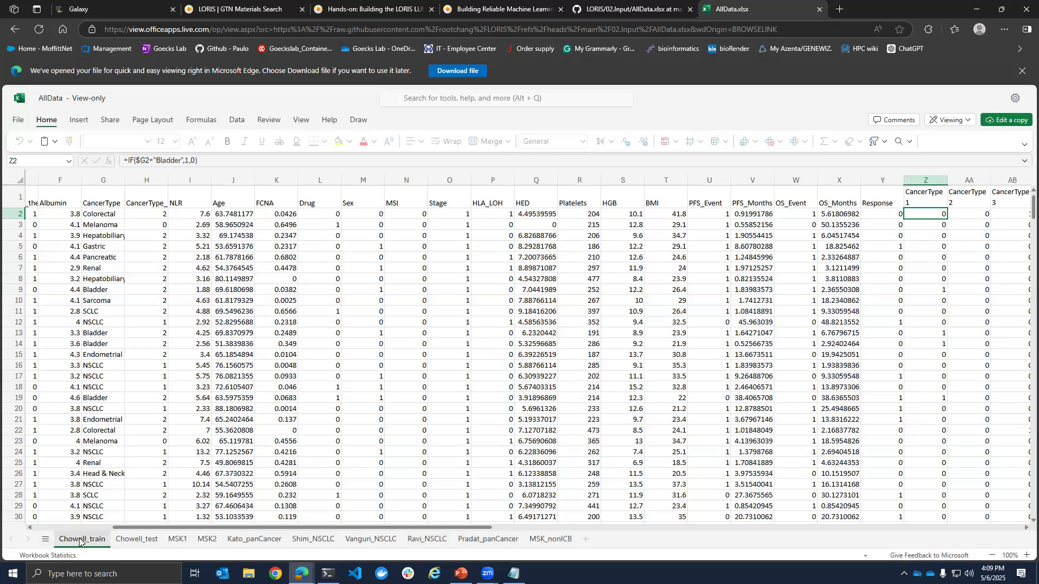
click(134, 538)
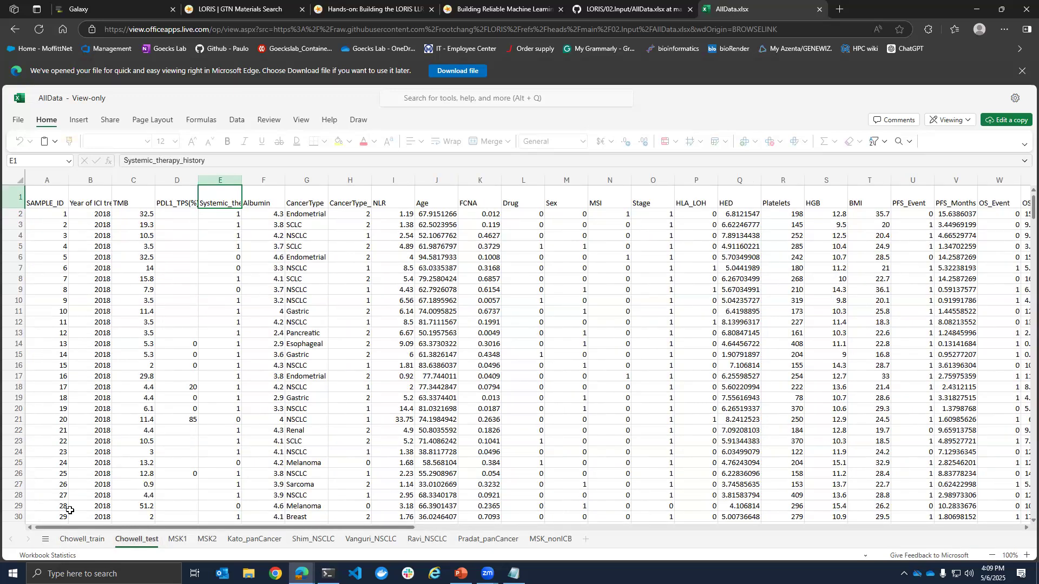
- Switch to the hands-on tutorial and review the feature descriptions under "Dataset composition (features) to train the model"
click(346, 17)
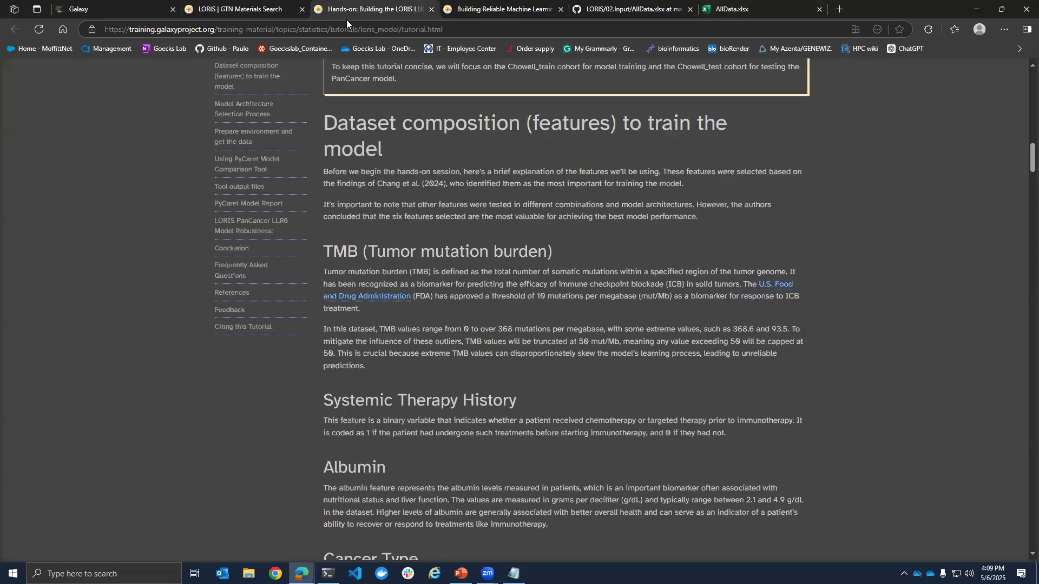
click(245, 4)
key(ctrl+Tab)
scroll(416, 244, down, 1)
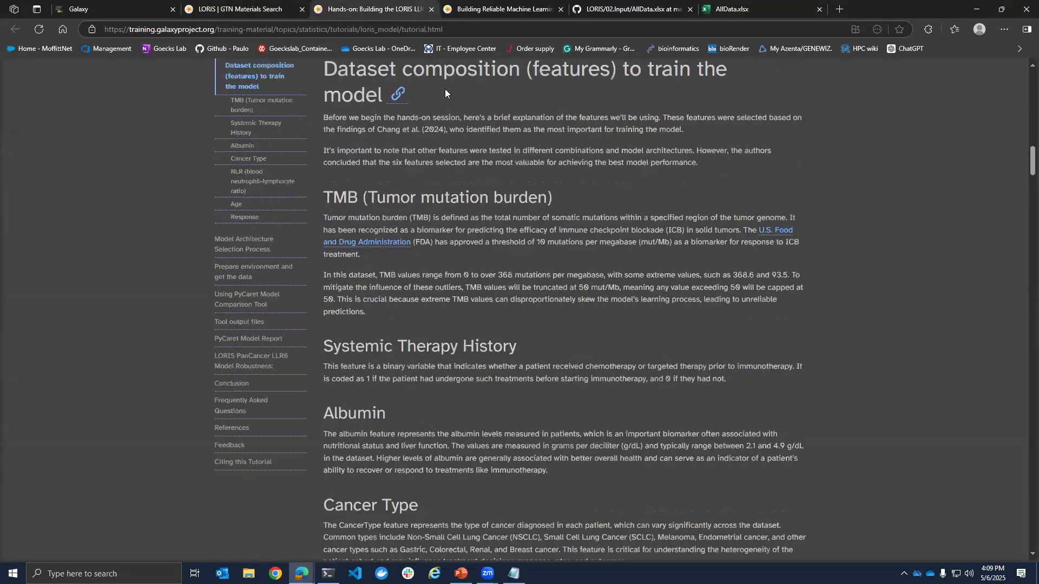
scroll(389, 234, down, 1)
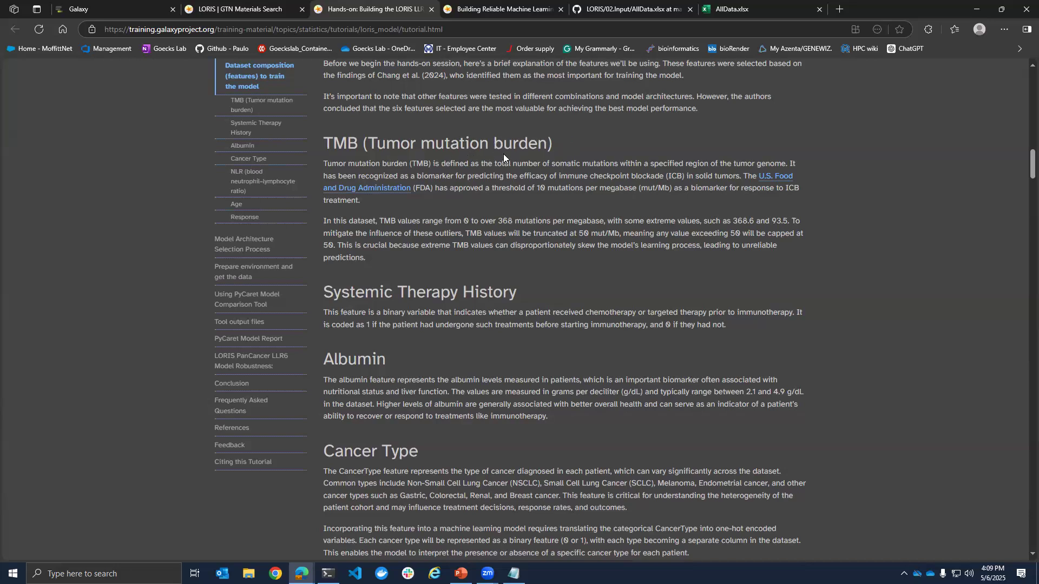
scroll(503, 154, down, 1)
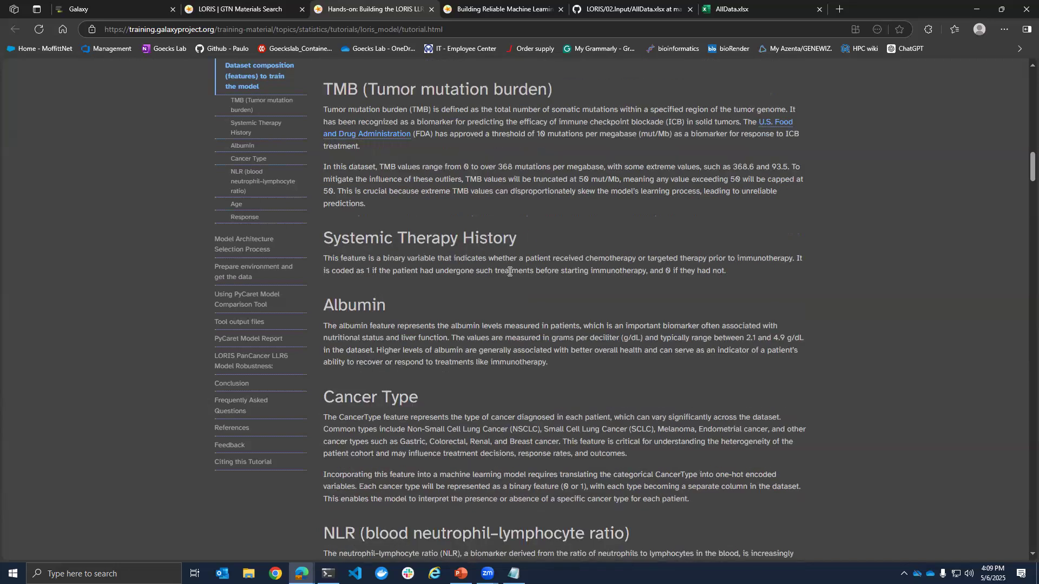
scroll(438, 333, down, 1)
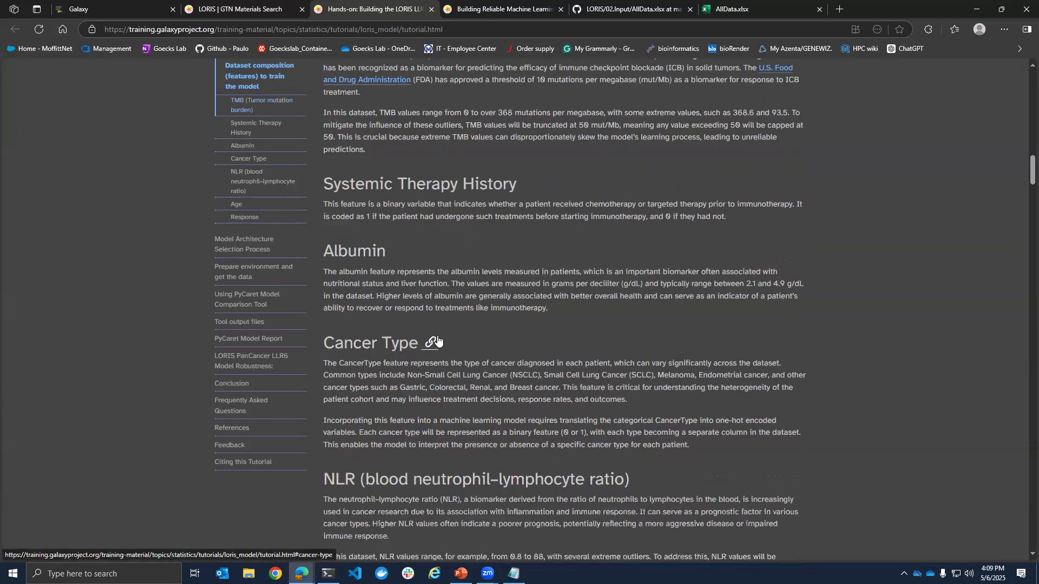
scroll(449, 345, down, 6)
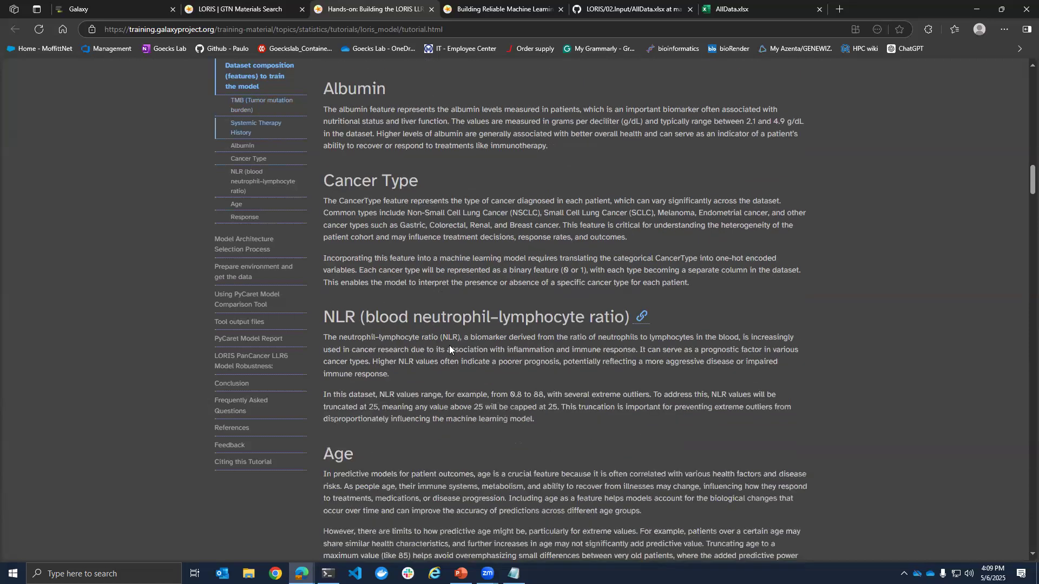
scroll(449, 347, down, 6)
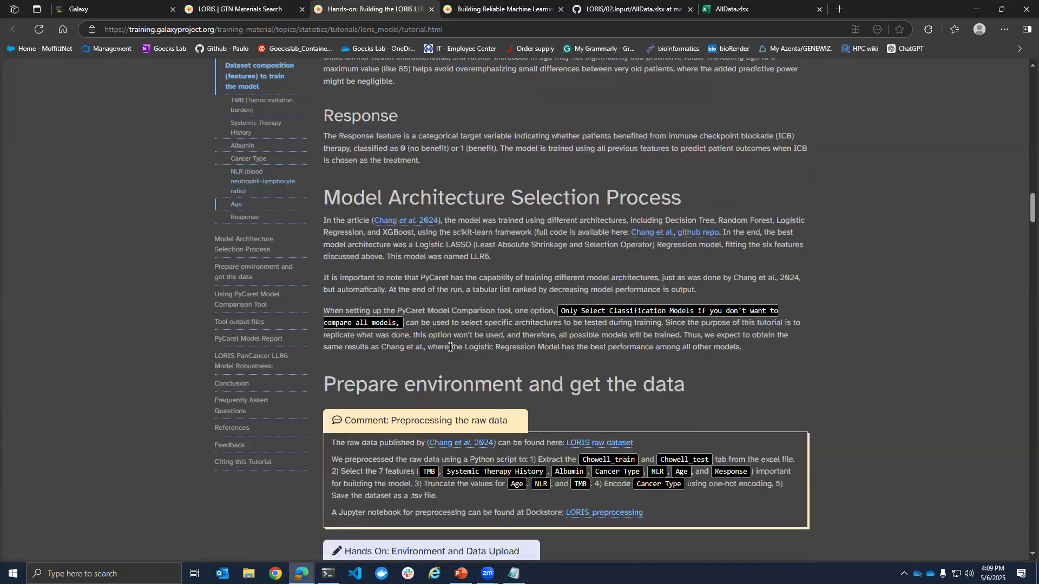
scroll(454, 347, up, 20)
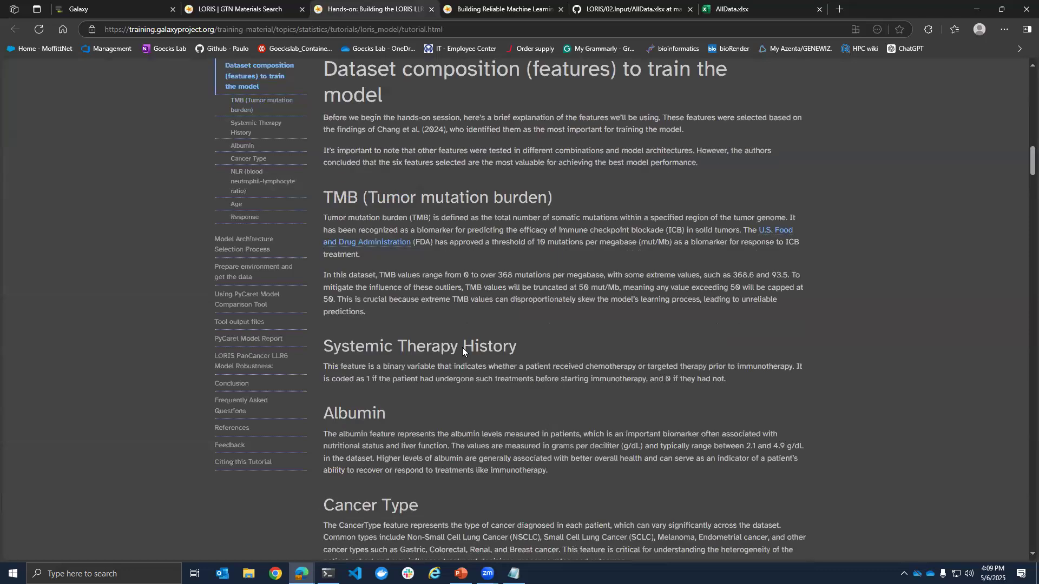
scroll(462, 347, down, 6)
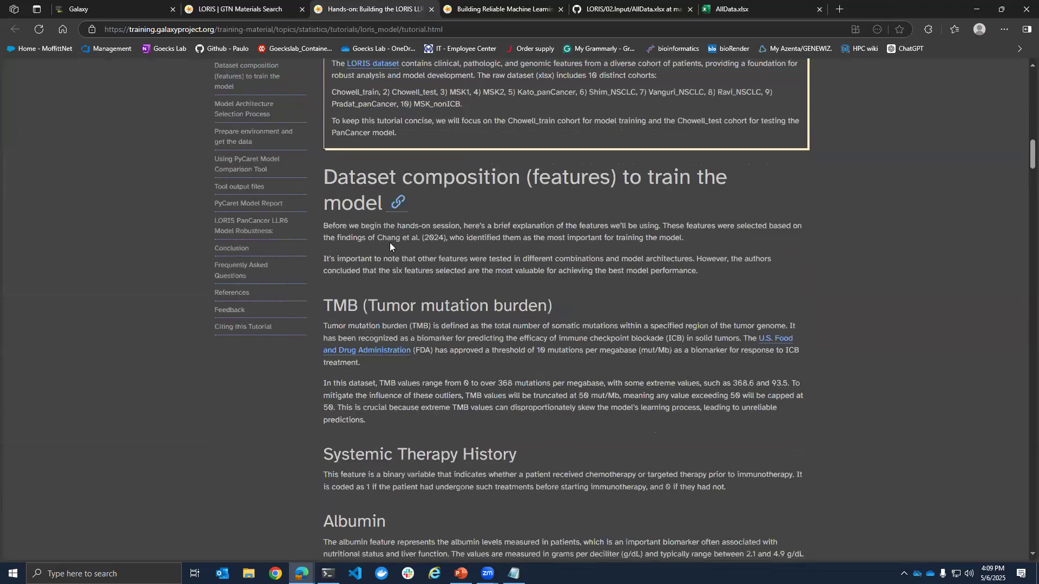
- Read the tutorial's "Model Architecture Selection Process" section and the comment on preprocessing the raw data
scroll(463, 379, down, 18)
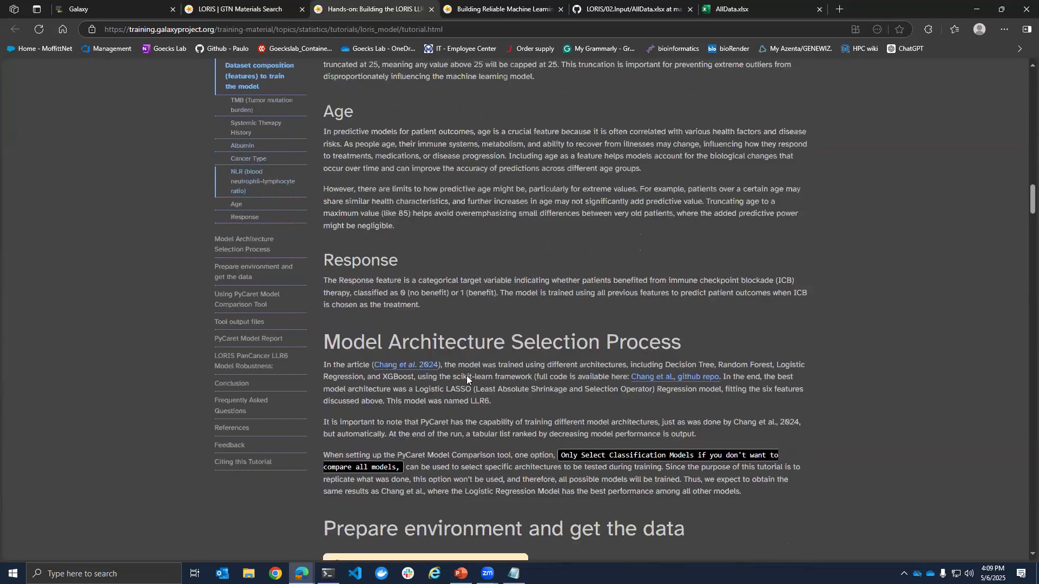
scroll(466, 376, down, 2)
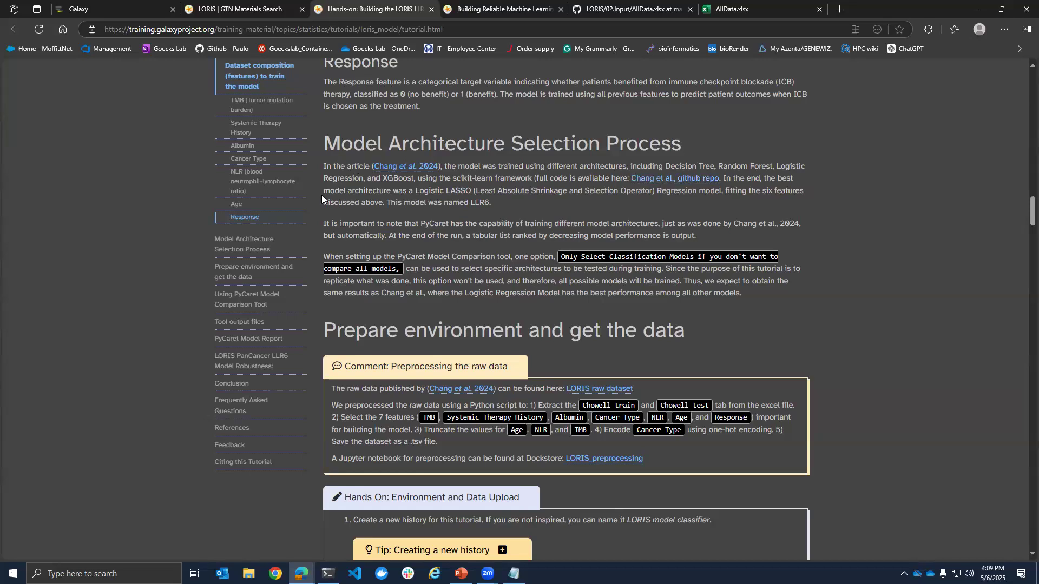
scroll(473, 277, down, 3)
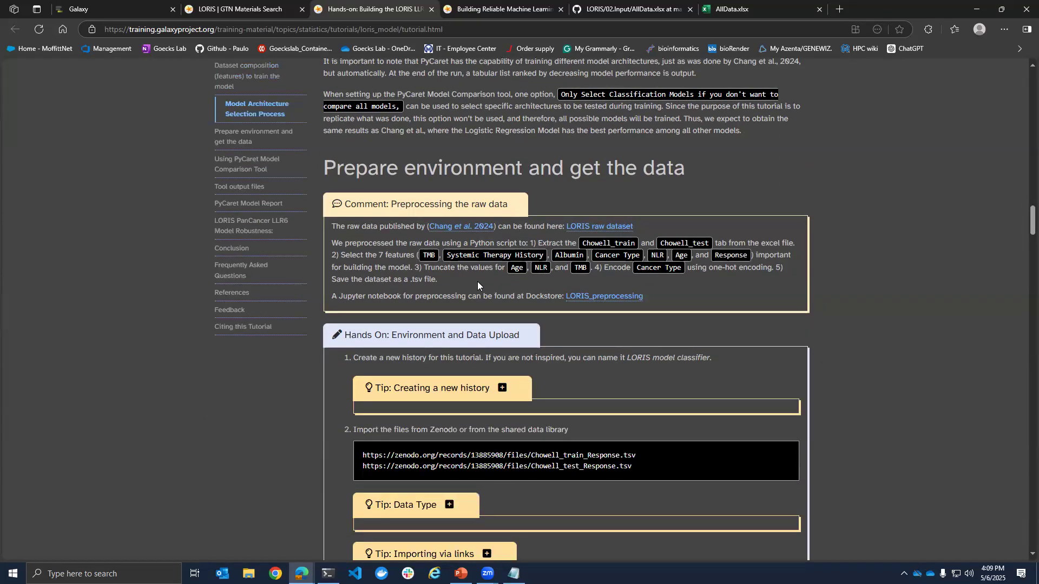
scroll(664, 236, up, 2)
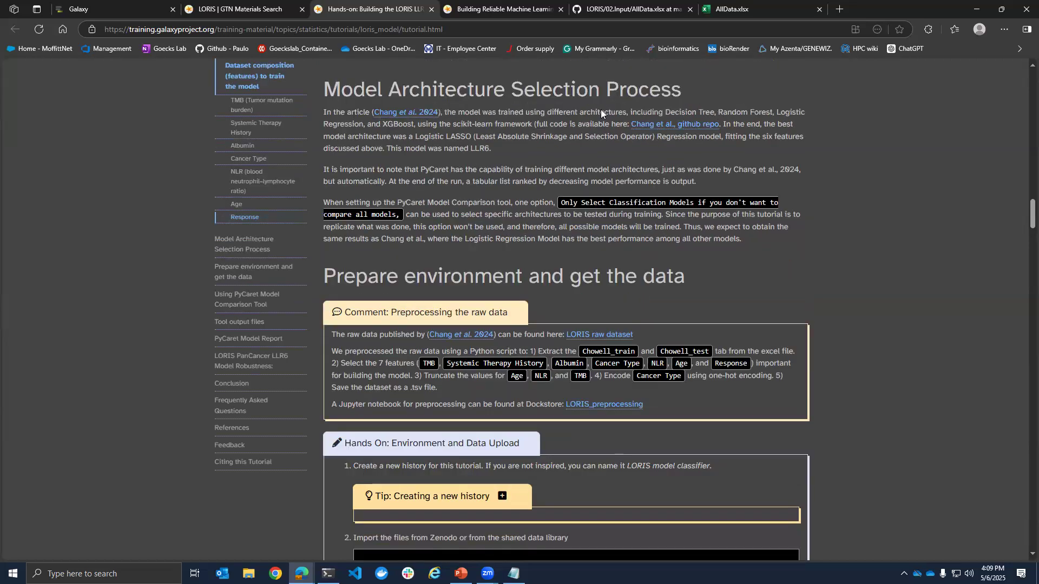
- Return to the LORIS GitHub repository, open its code folder and look through the listed scripts
click(503, 10)
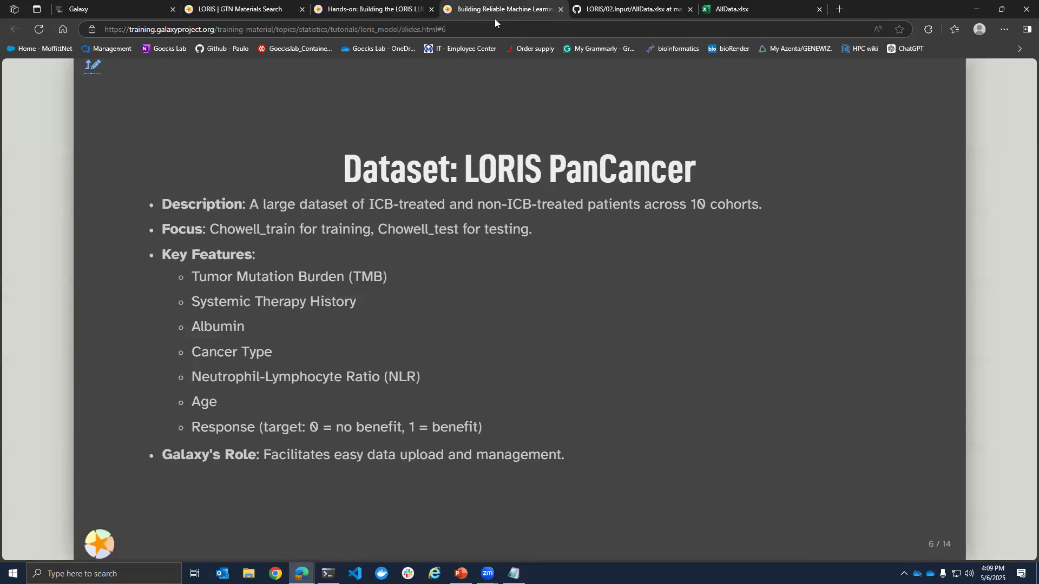
key(ctrl+Tab)
click(219, 137)
click(192, 138)
click(219, 252)
scroll(280, 265, down, 2)
scroll(282, 261, down, 8)
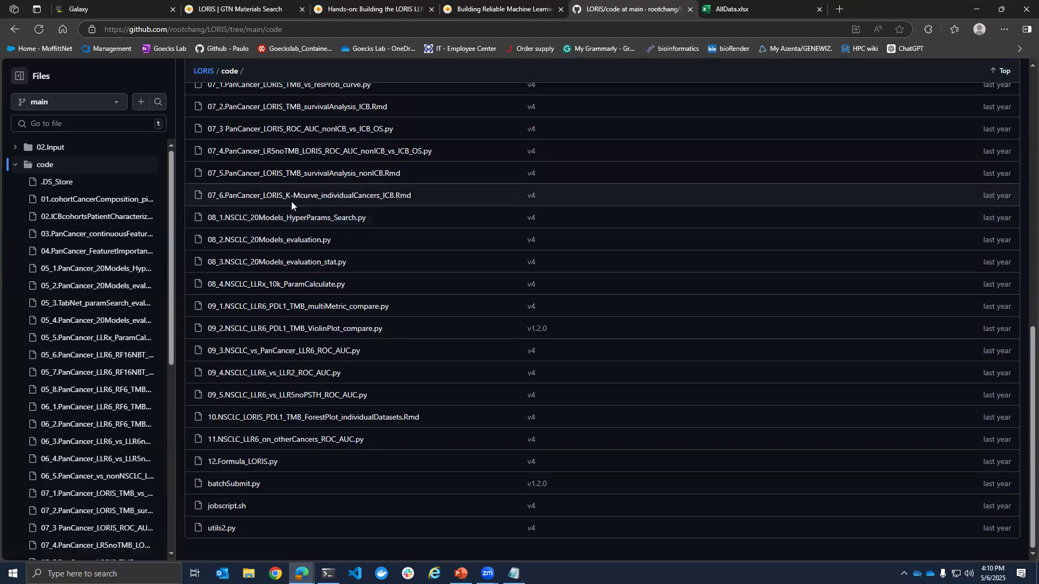
- Look back through the repository's code folder and open the script 05_4.PanCancer_20Models_evaluation_stat.py
scroll(291, 202, up, 1)
scroll(291, 205, up, 3)
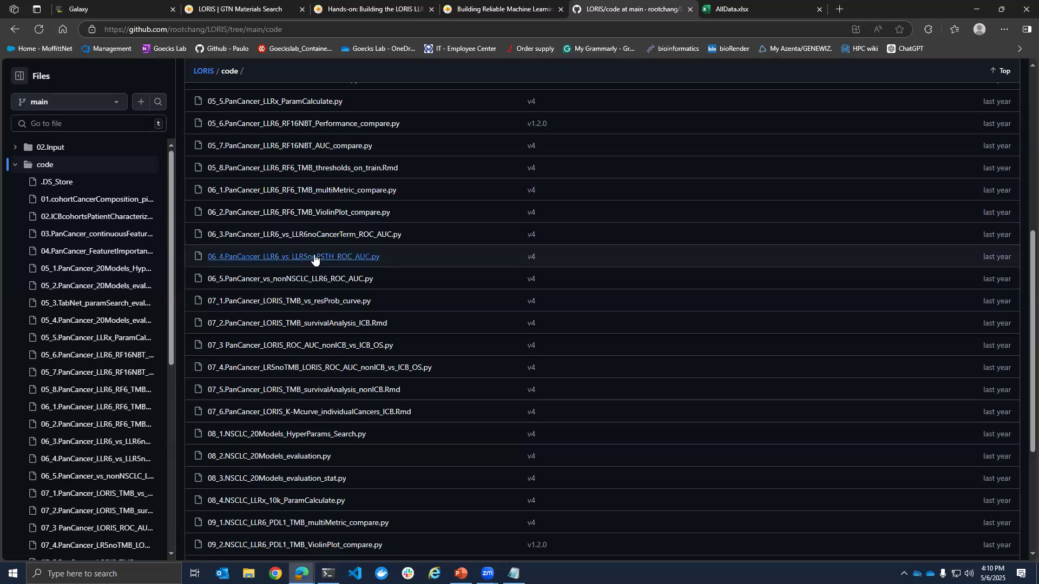
scroll(381, 294, down, 1)
scroll(304, 245, up, 2)
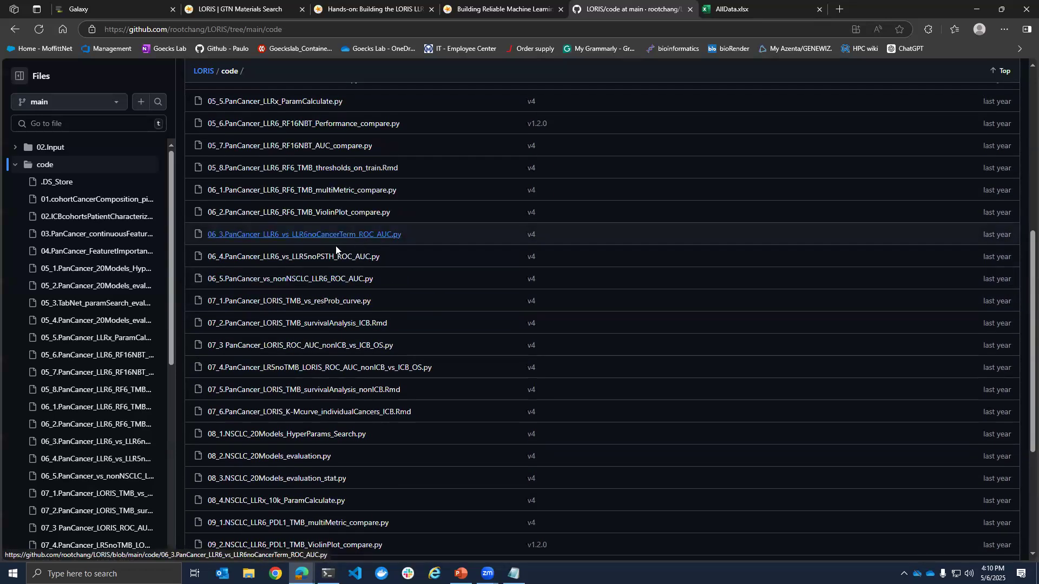
scroll(304, 245, up, 2)
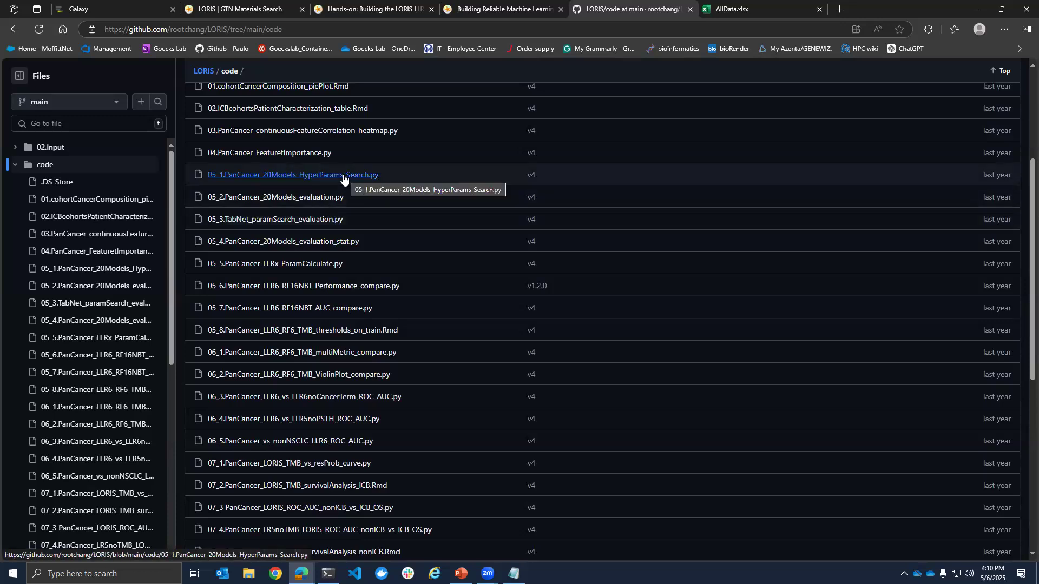
click(333, 244)
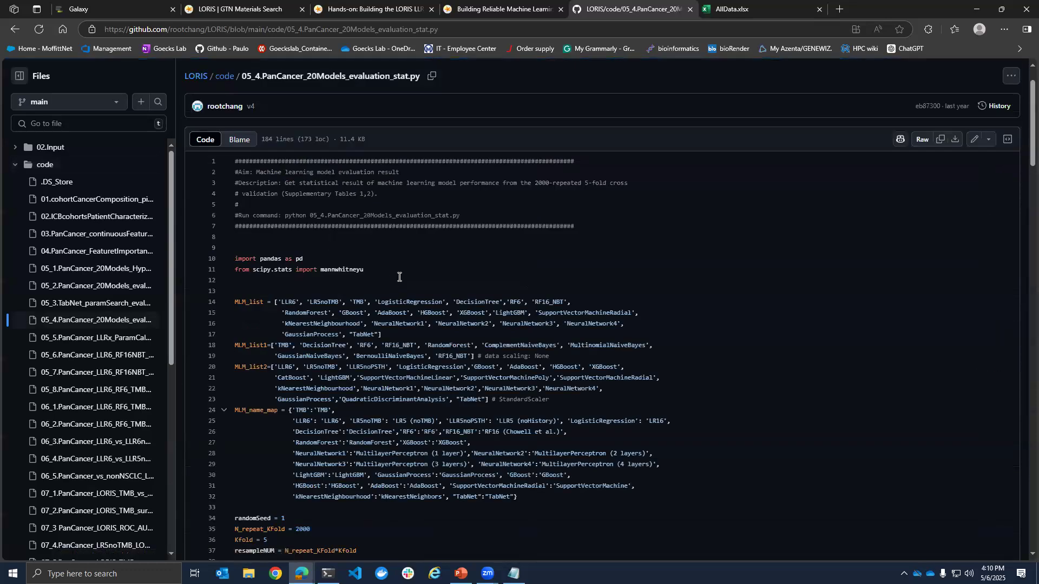
- Read through the evaluation script, from the model lists and cross-validation settings to the metric tables exported at its end
scroll(394, 265, down, 3)
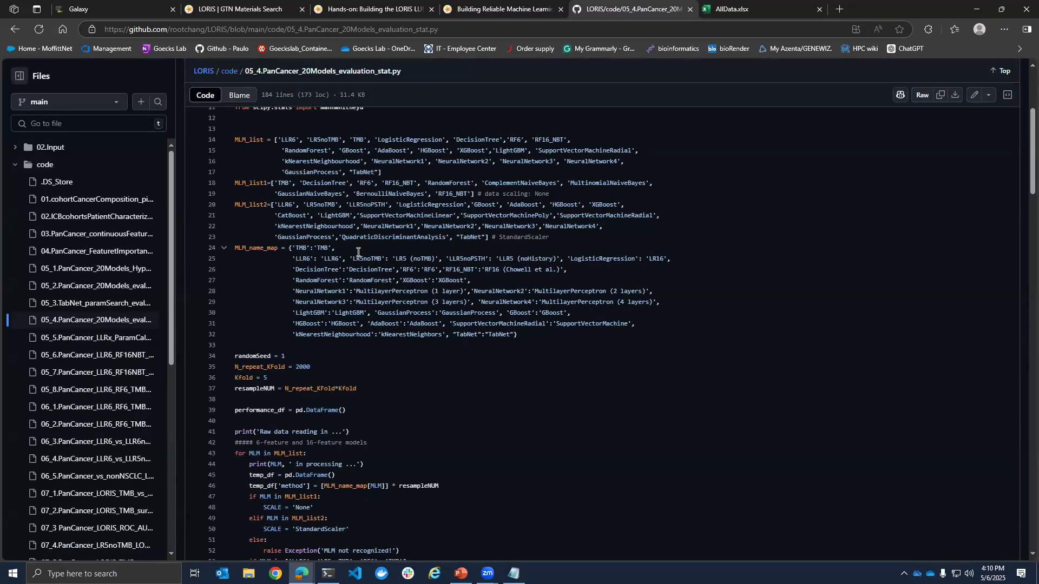
scroll(357, 253, down, 3)
scroll(358, 252, up, 5)
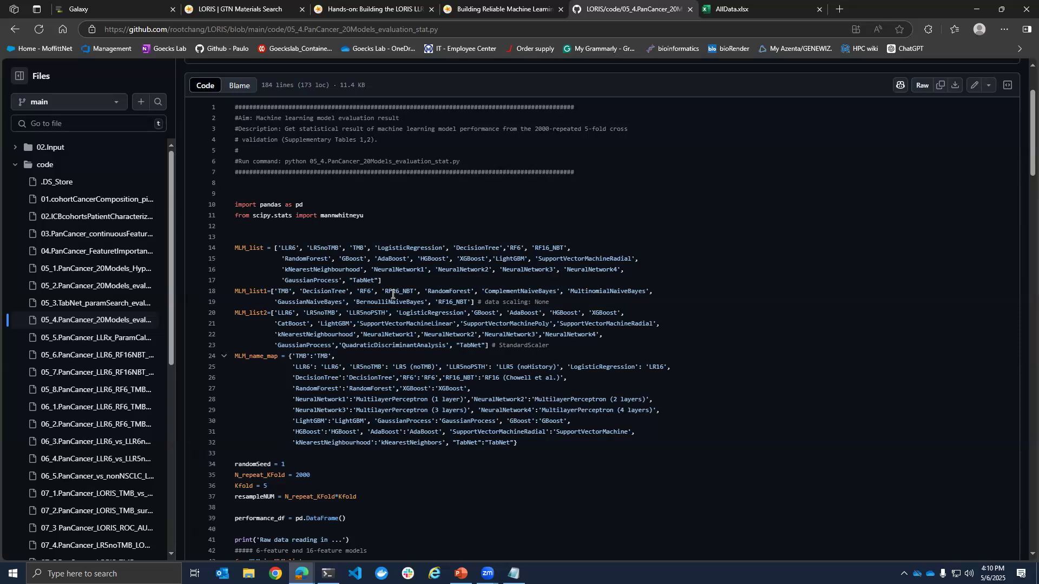
scroll(393, 295, down, 2)
scroll(390, 296, down, 2)
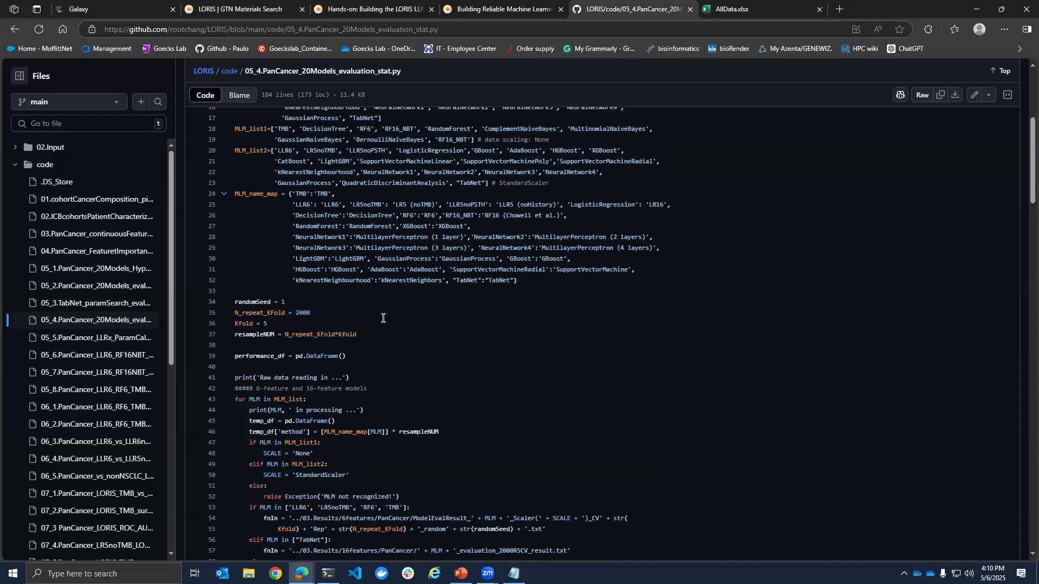
scroll(382, 319, down, 2)
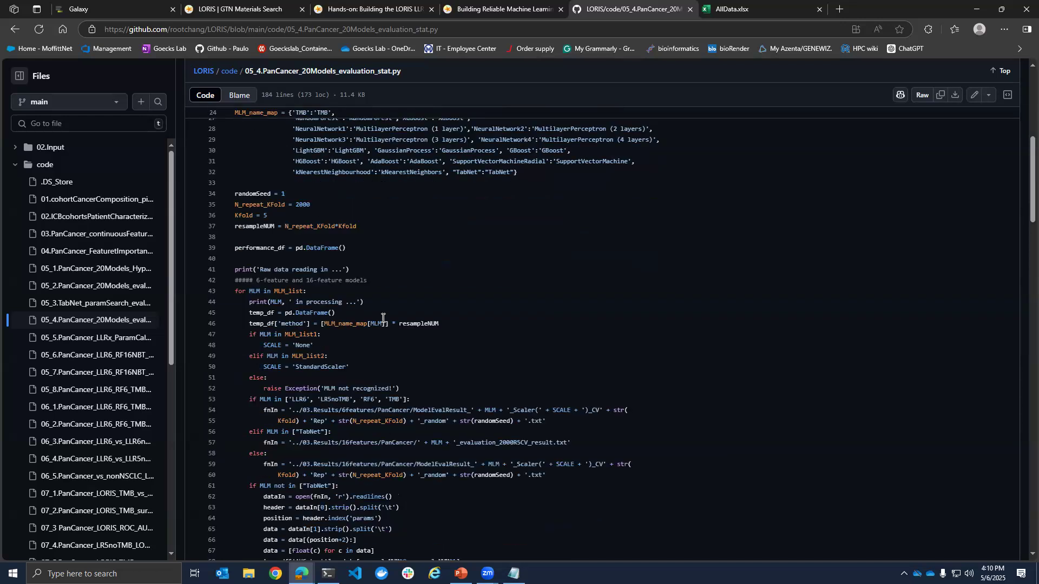
scroll(382, 318, down, 12)
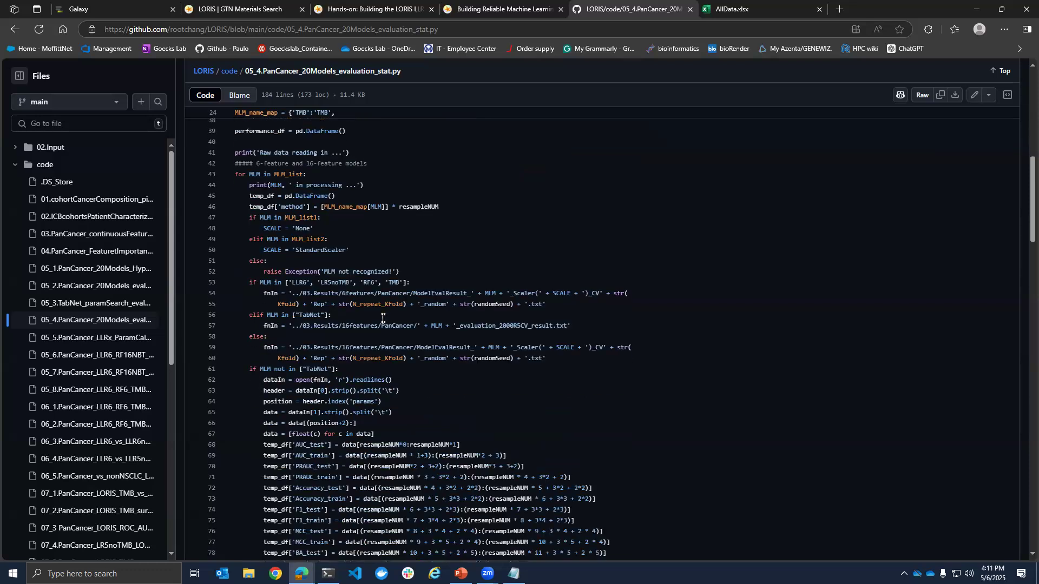
scroll(352, 316, down, 12)
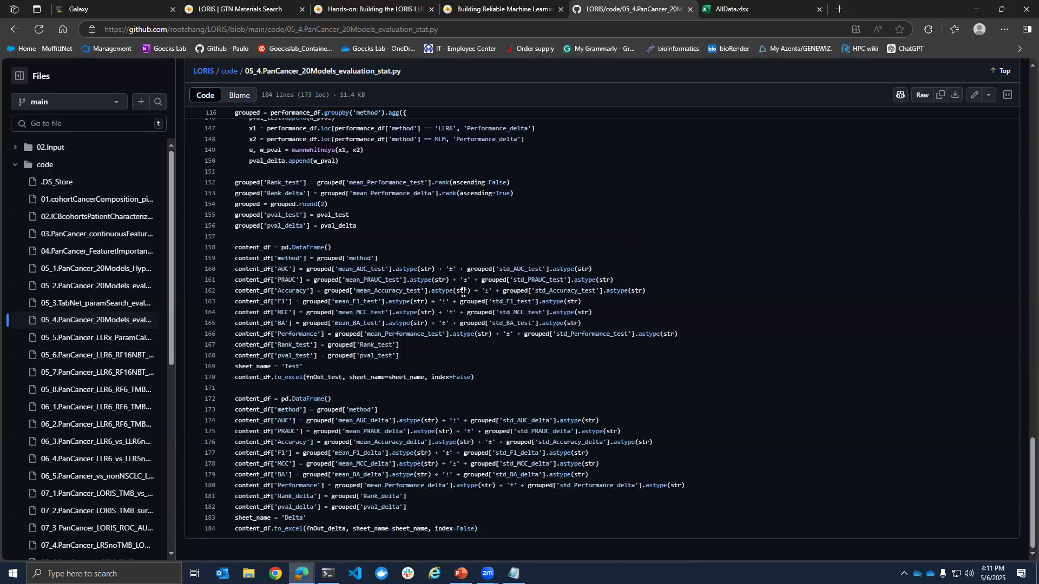
scroll(414, 277, up, 20)
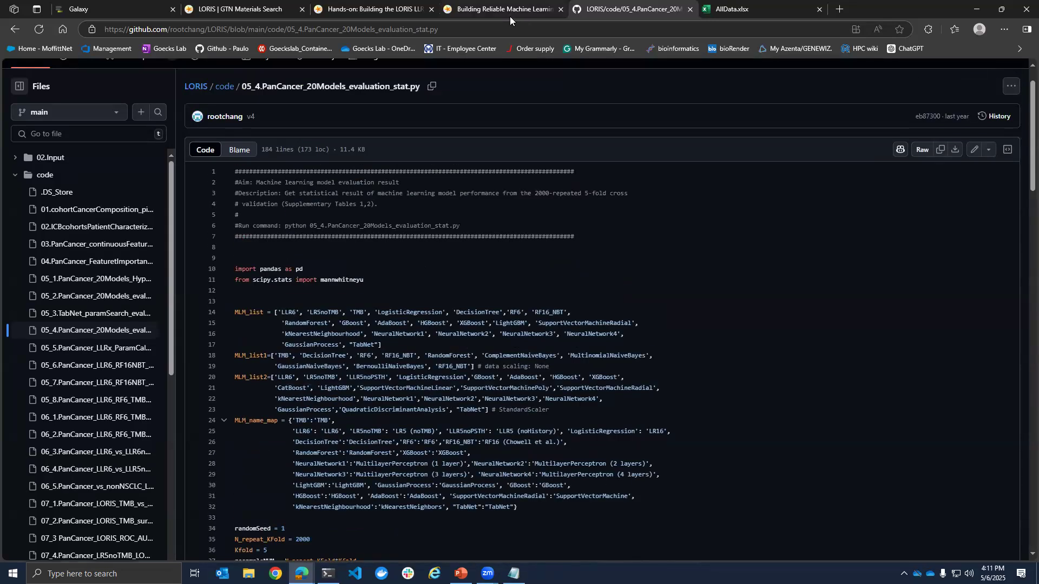
- Return to the hands-on tutorial and copy the Zenodo links for Chowell_train_Response.tsv and Chowell_test_Response.tsv
mouse_move(510, 16)
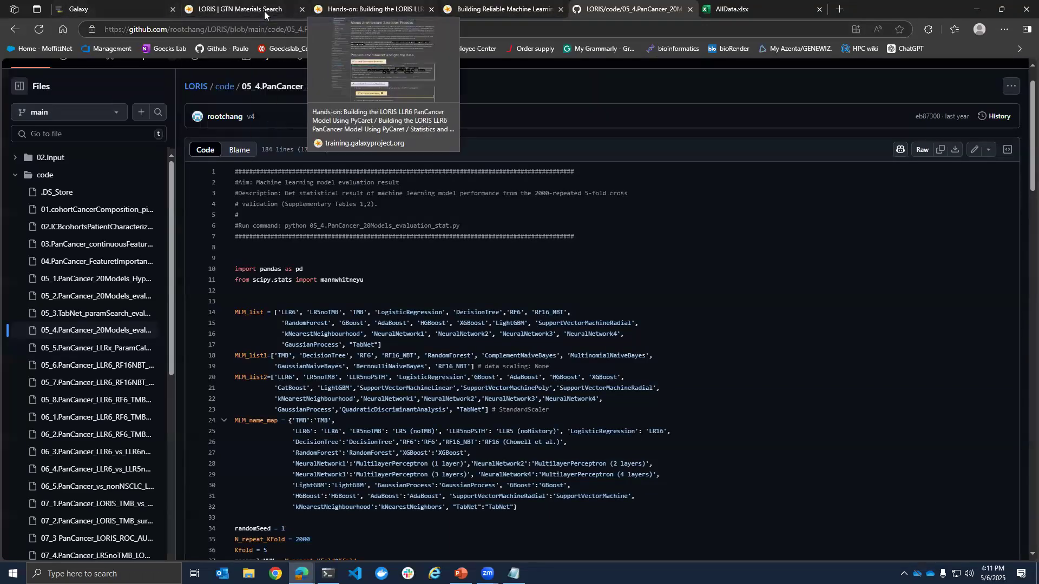
click(370, 9)
scroll(400, 275, down, 5)
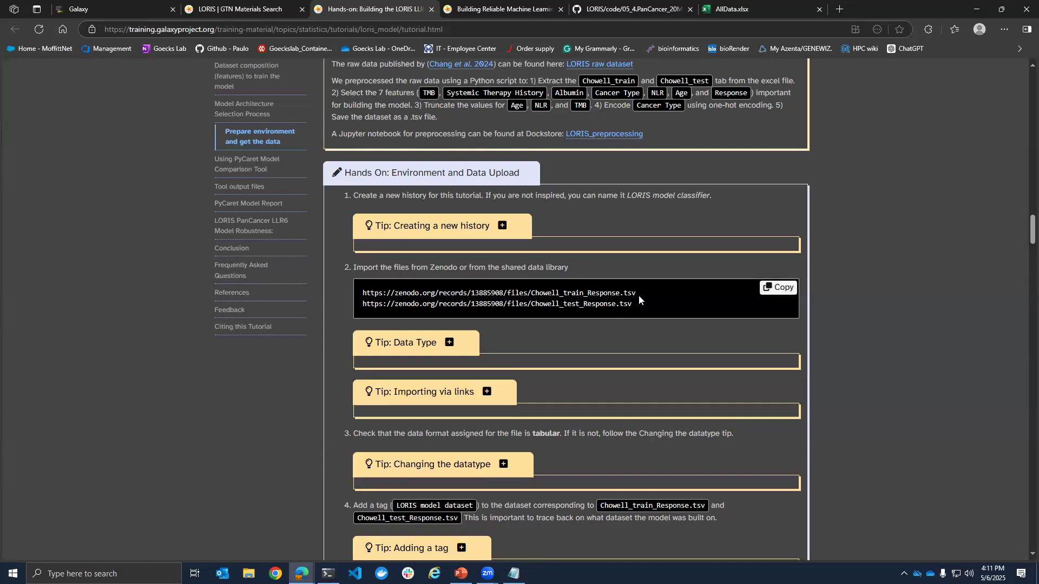
drag(362, 294, 641, 300)
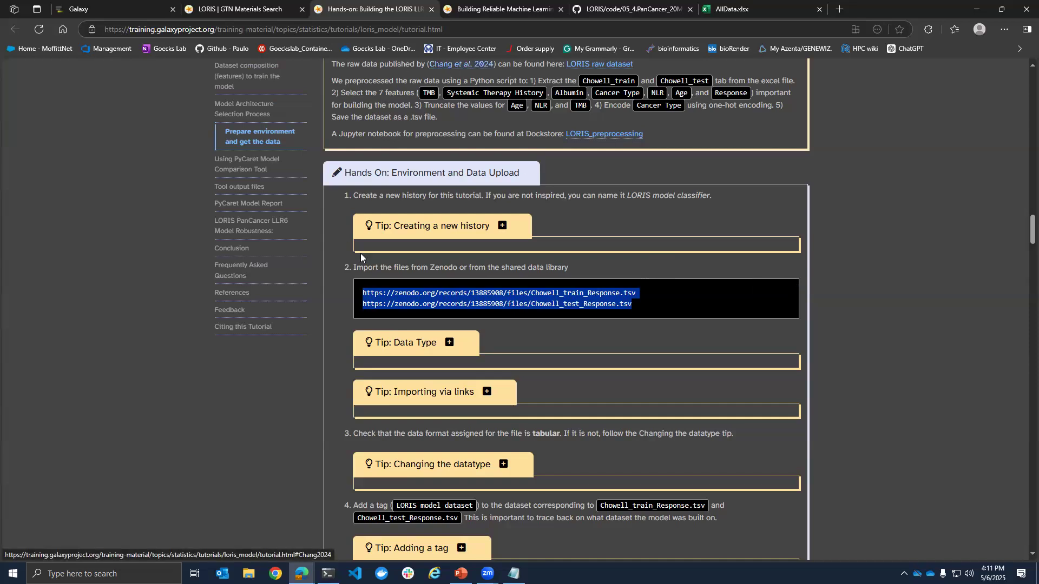
scroll(469, 269, up, 1)
scroll(469, 269, up, 2)
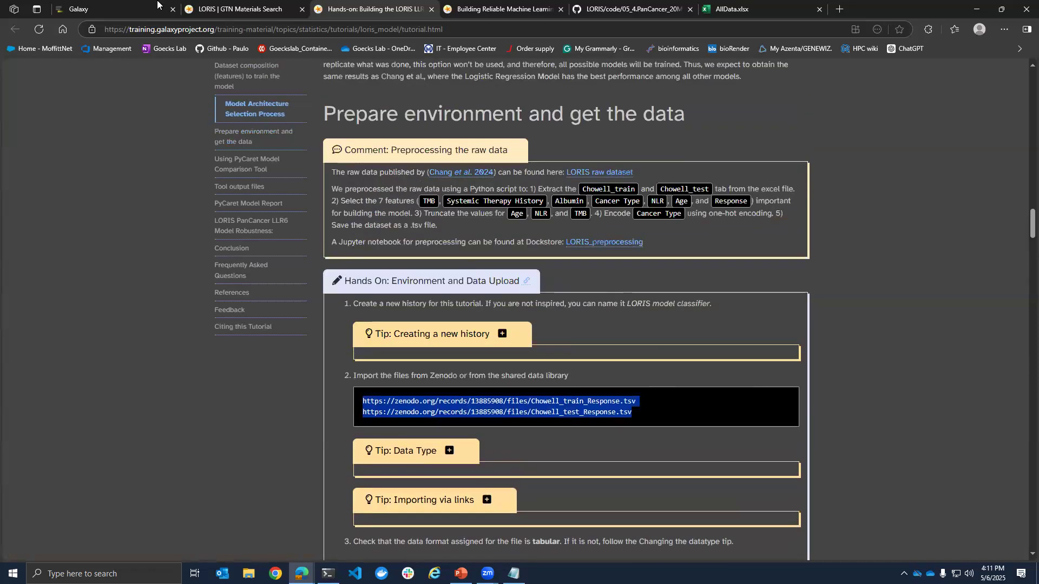
- Switch to Galaxy and look at both ways of opening the data upload dialog for the empty history
click(123, 5)
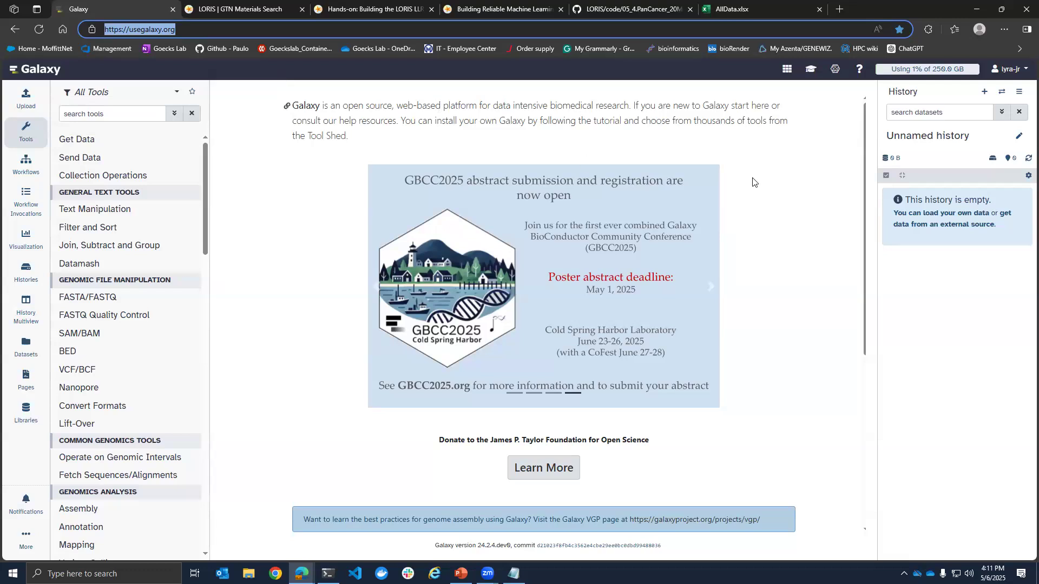
click(927, 217)
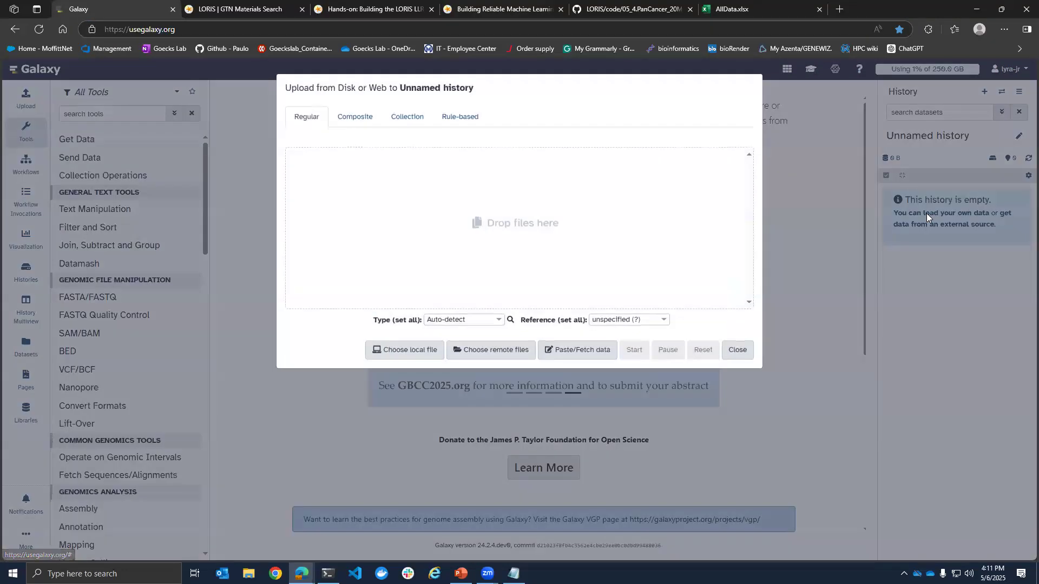
click(739, 357)
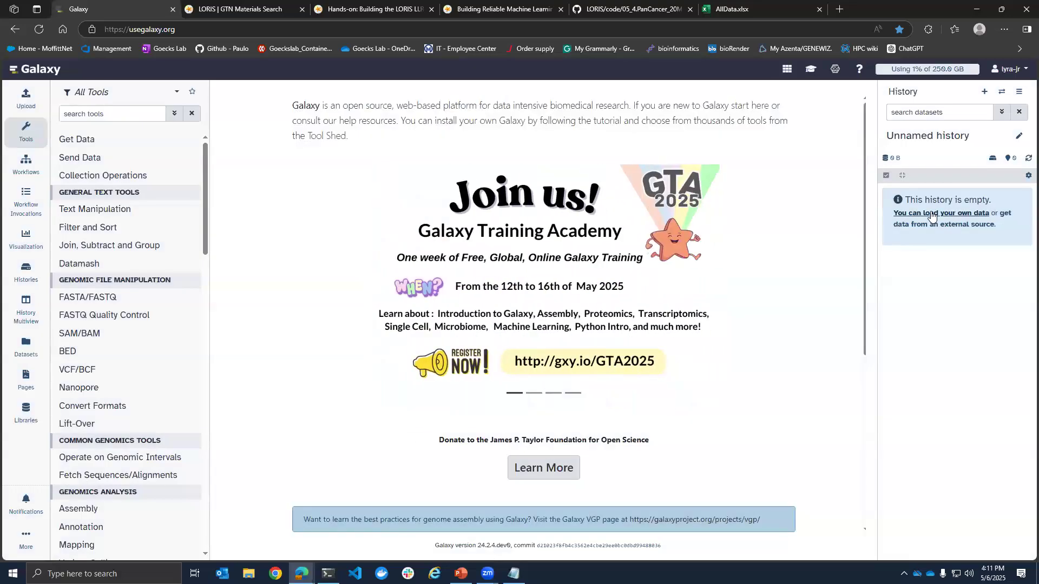
click(22, 99)
click(824, 107)
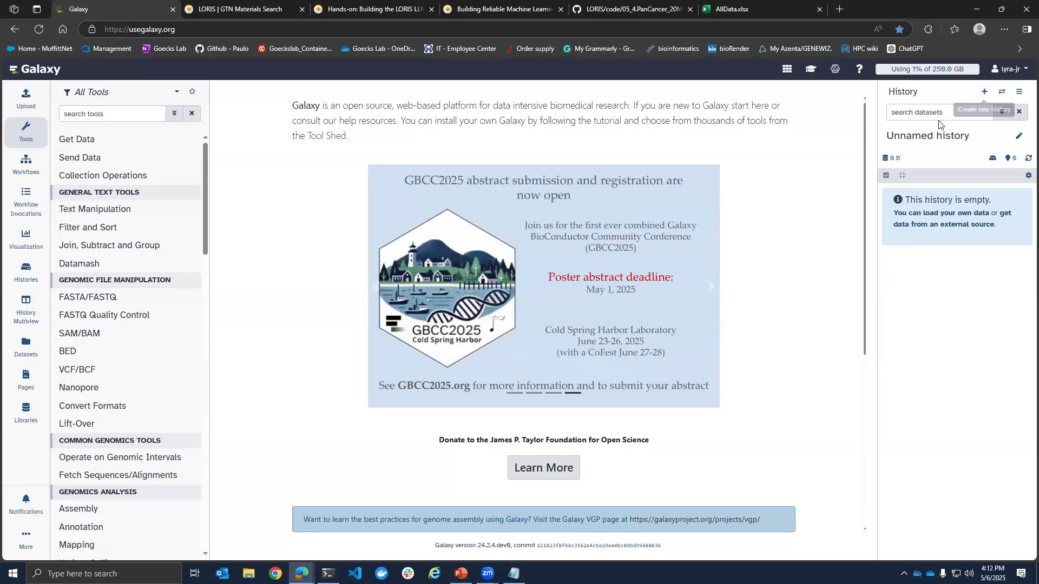
- Rename the unnamed Galaxy history as LORIS_05_06_25
click(1019, 135)
triple_click(940, 164)
text(LOR)
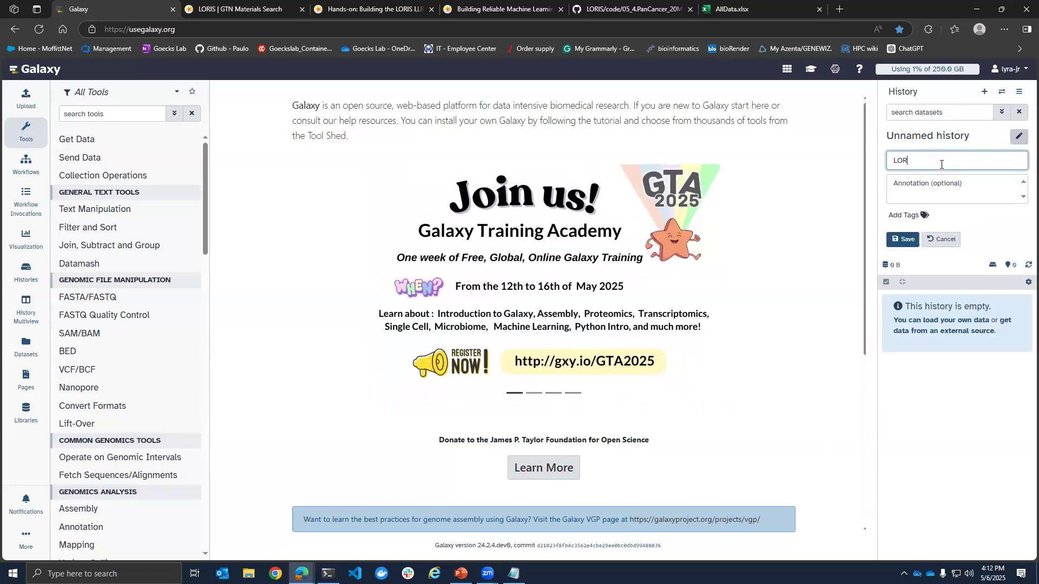
text(IS_05)
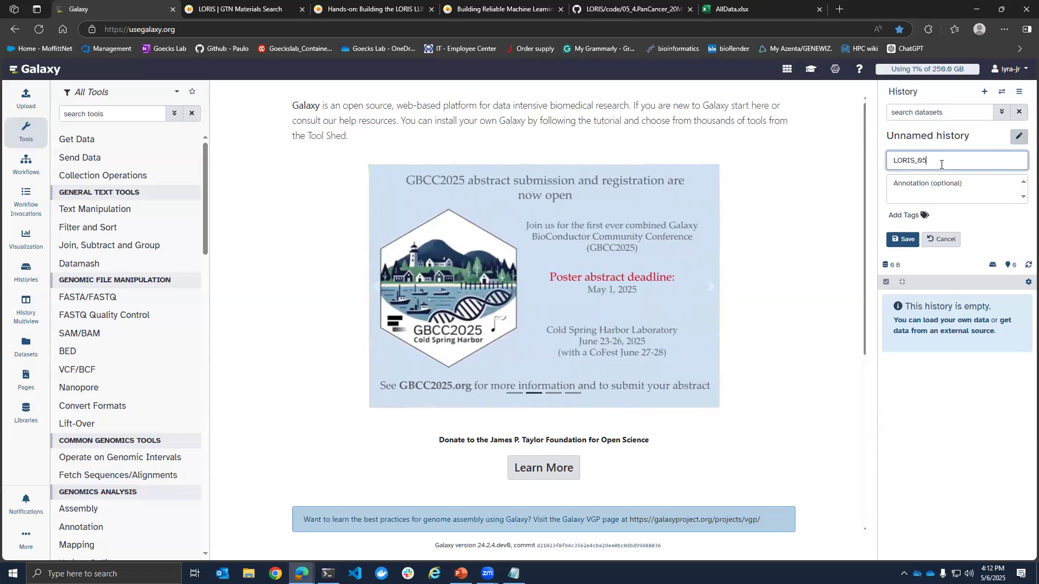
text(_06_25)
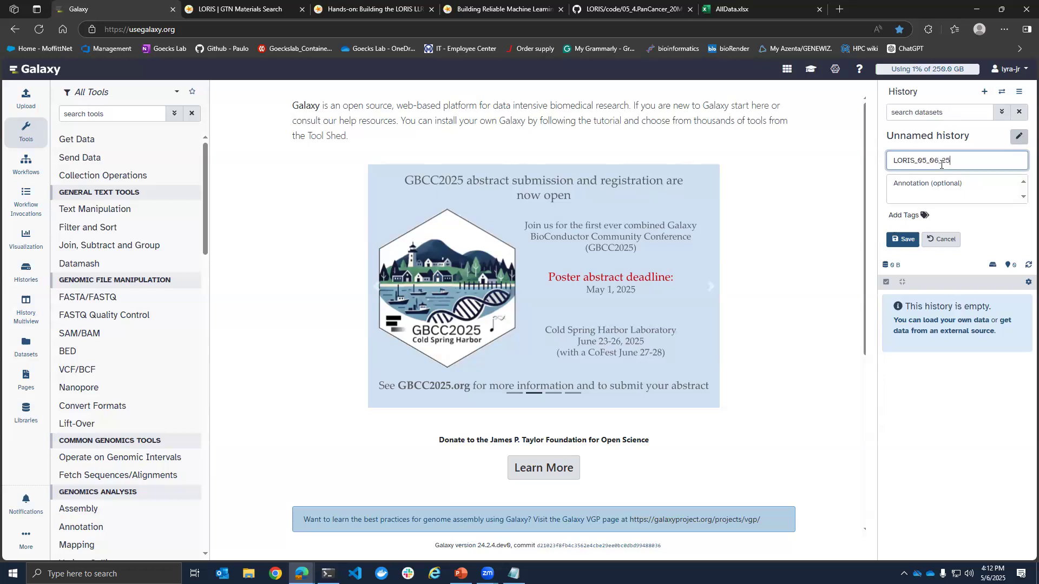
key(Return)
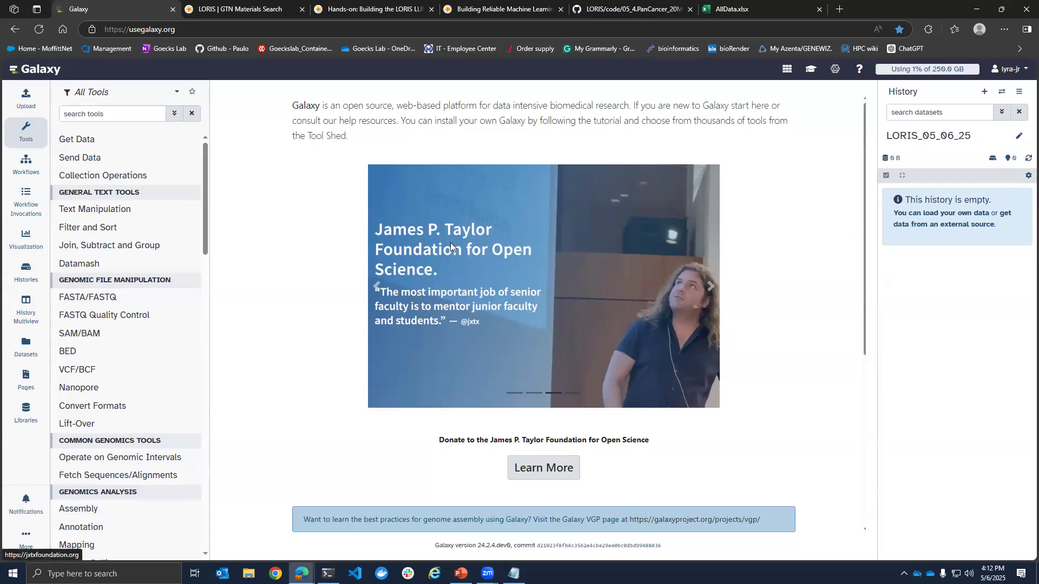
- Upload Chowell_train_Response.tsv and Chowell_test_Response.tsv into the history by pasting their Zenodo links as data to fetch
click(919, 215)
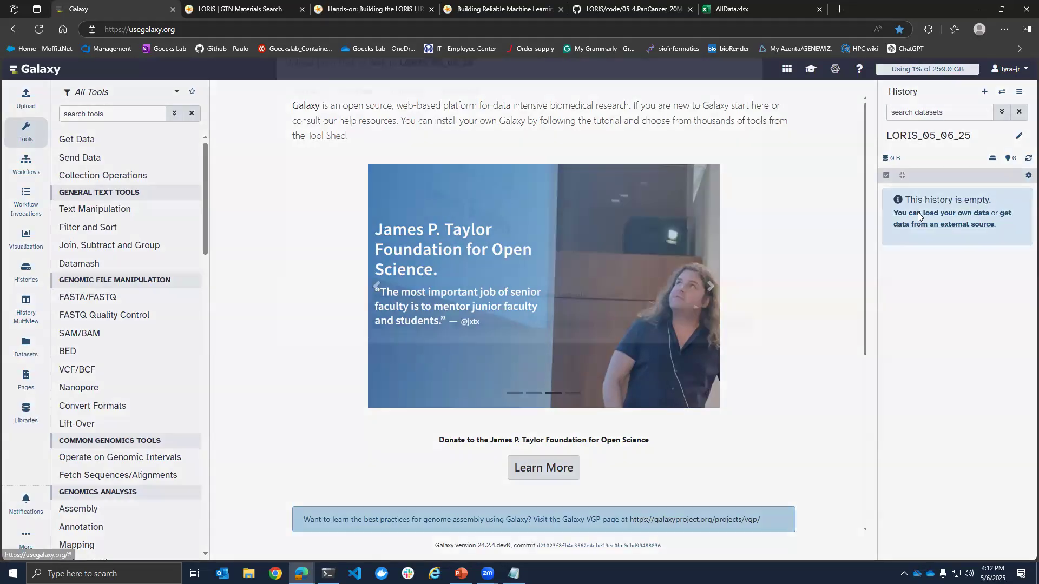
click(739, 350)
click(21, 103)
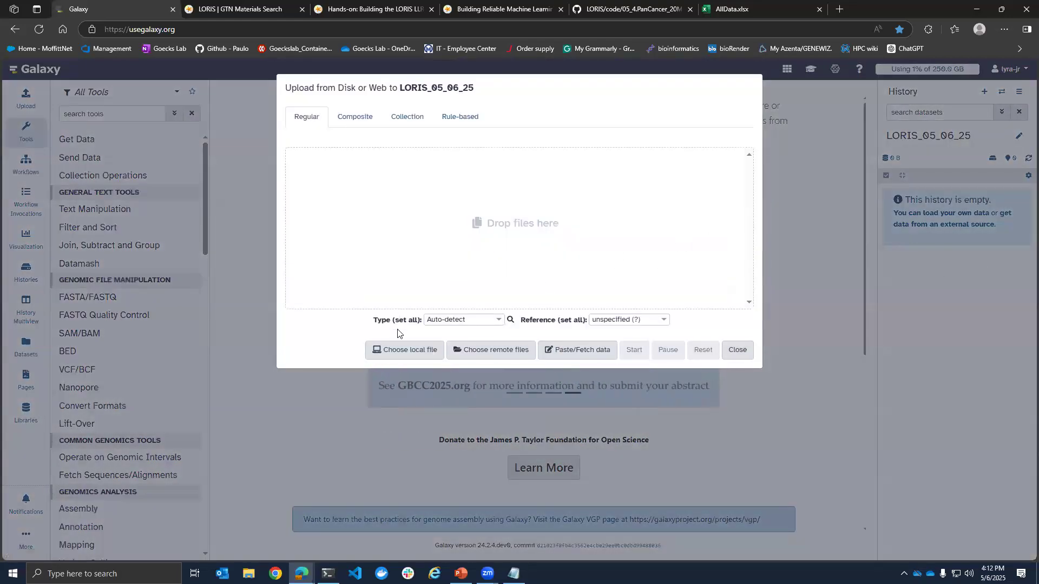
click(574, 354)
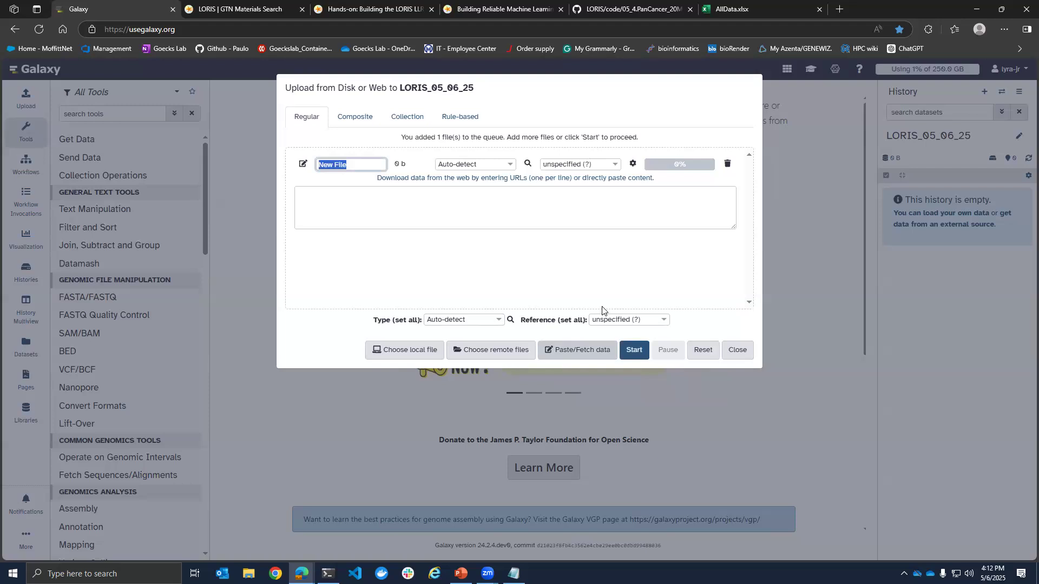
click(561, 207)
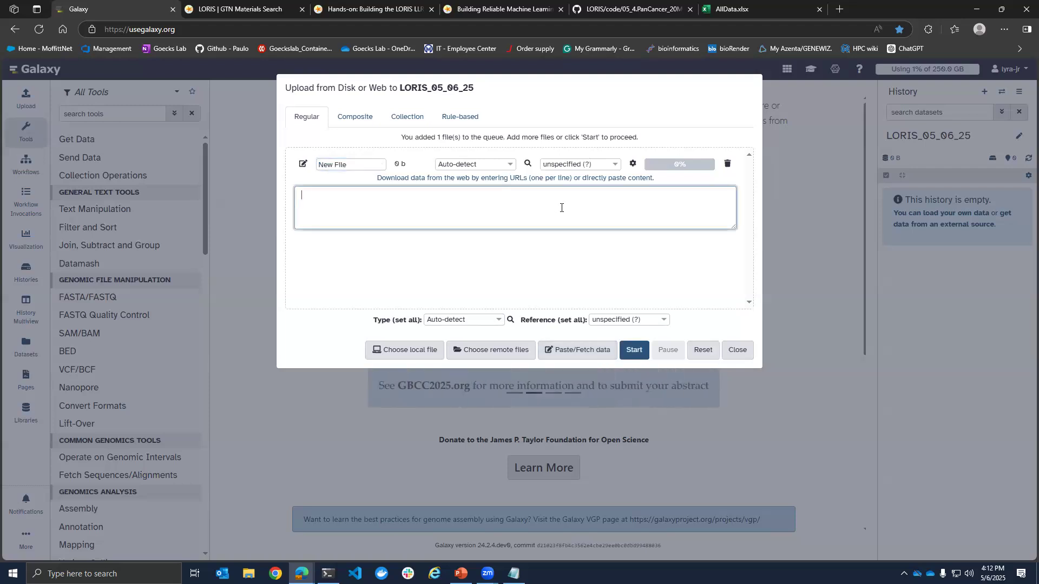
text(https://zenodo.org/records/13885908/files/Chowell_train_Response.tsv https://zenodo.org/records/13885908/files/Chowell_test_Response.tsv)
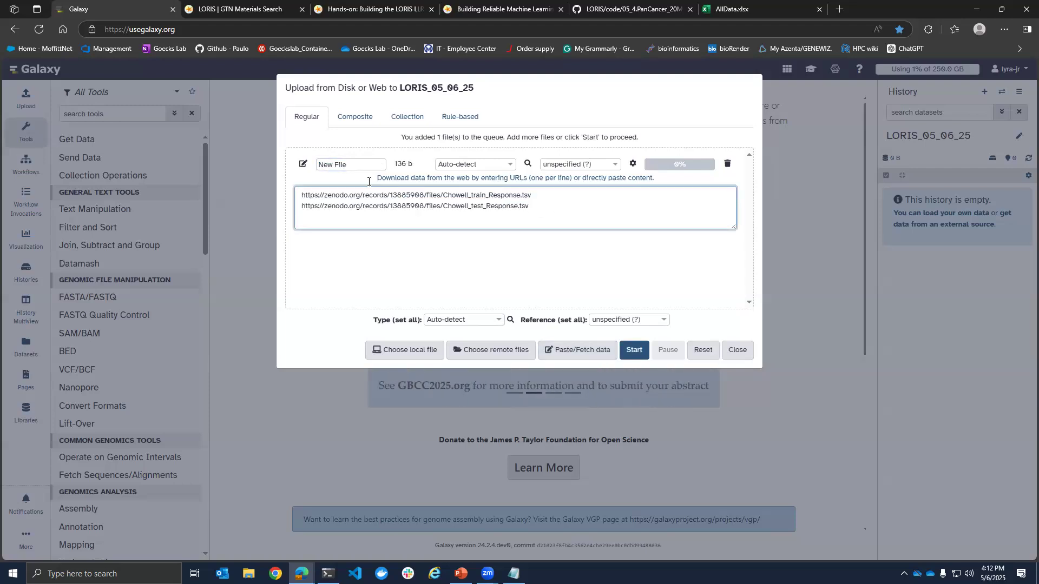
click(643, 359)
click(739, 351)
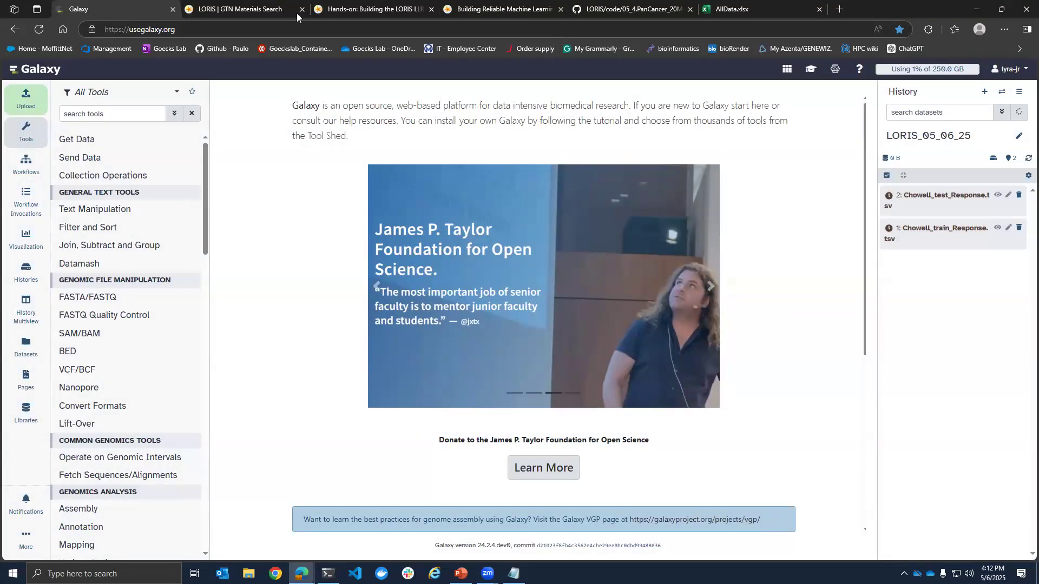
- Return to the tutorial slides and advance to the "Data Preparation for PyCaret" slide
click(369, 10)
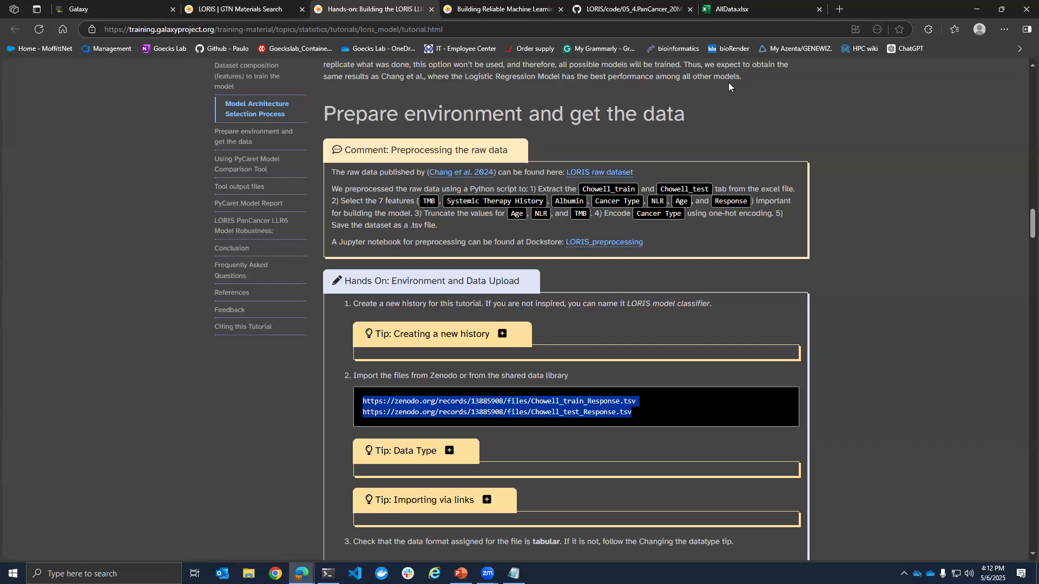
click(539, 17)
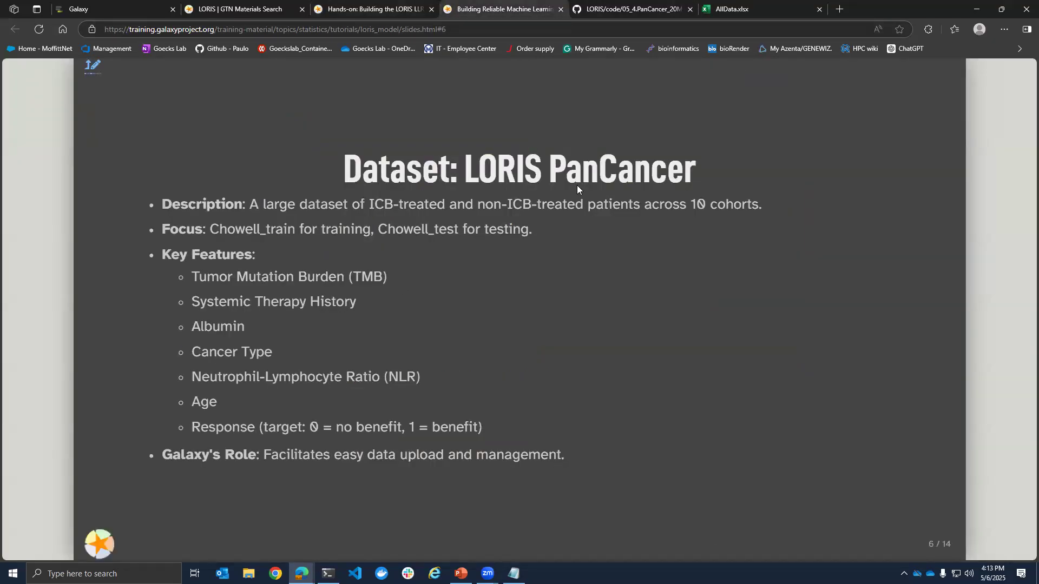
key(Right)
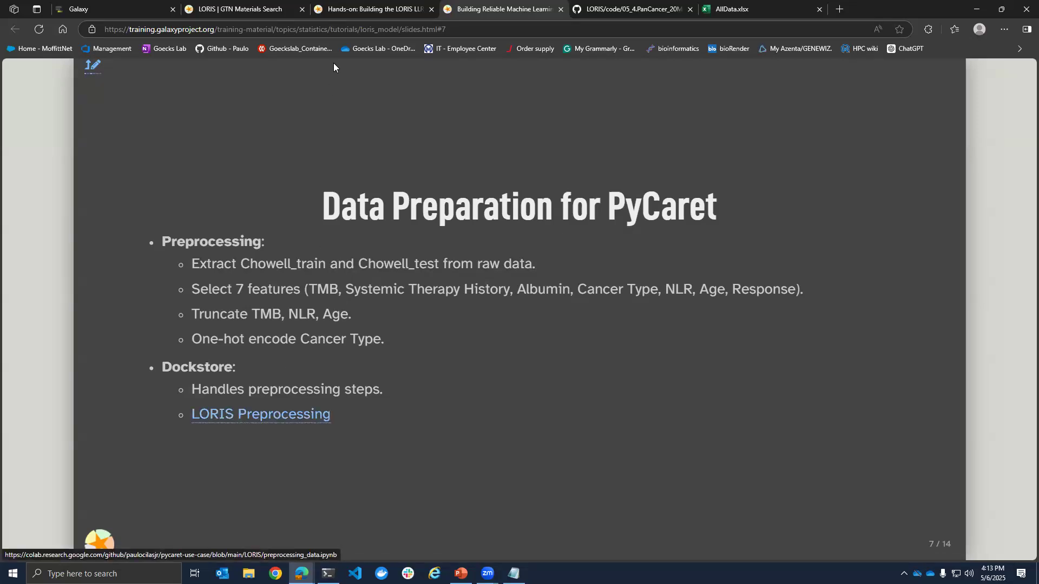
- Go back to the hands-on tutorial and open the LORIS_preprocessing notebook's Dockstore page from the raw data comment
click(346, 15)
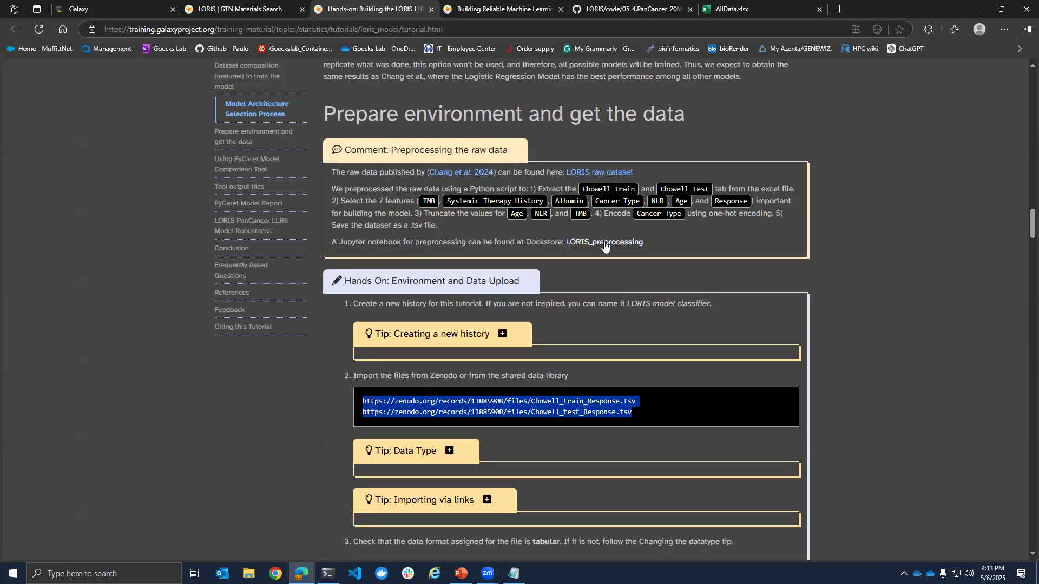
key(ctrl+shift+Tab)
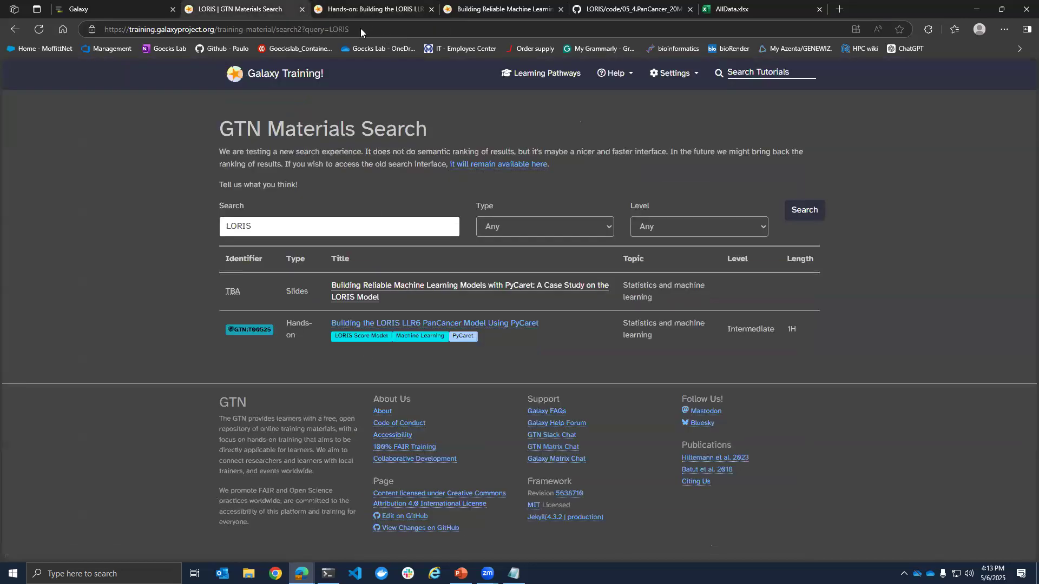
key(ctrl+Tab)
click(596, 245)
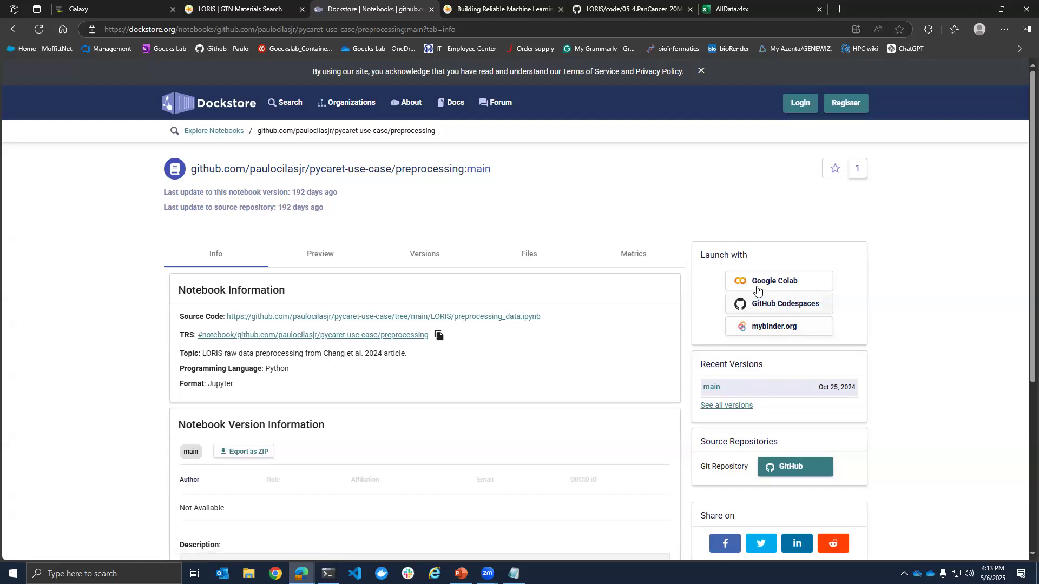
- Launch the preprocessing notebook in Google Colab and run its import cell, accepting the warning about the notebook's authorship
click(793, 287)
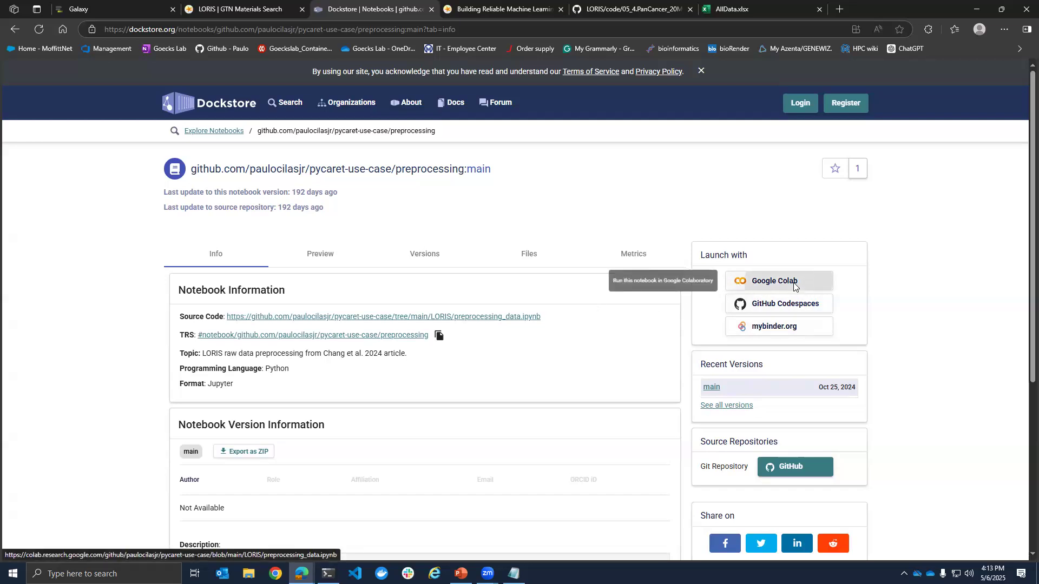
scroll(447, 177, down, 2)
scroll(448, 176, up, 2)
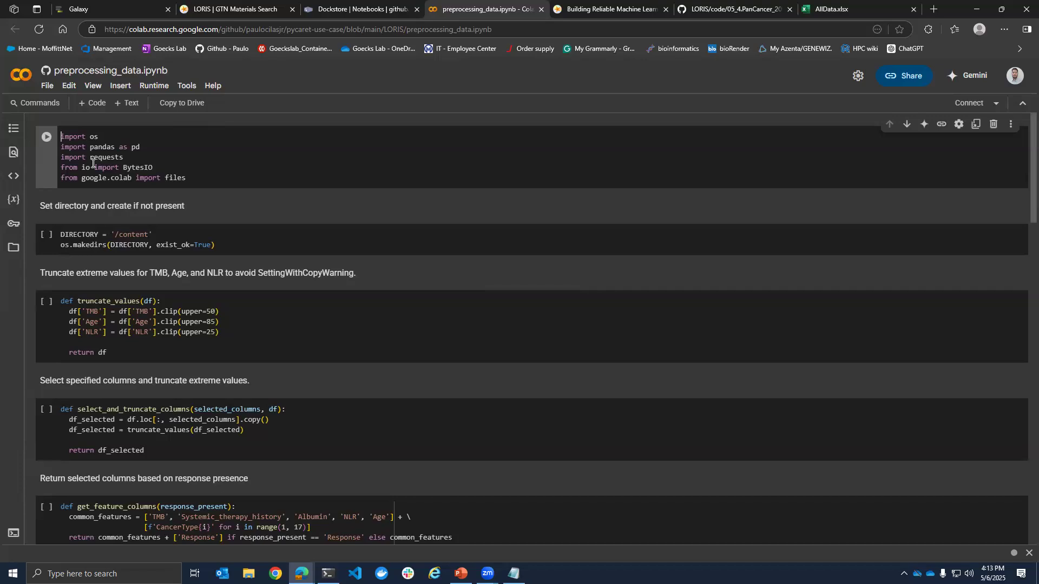
click(45, 137)
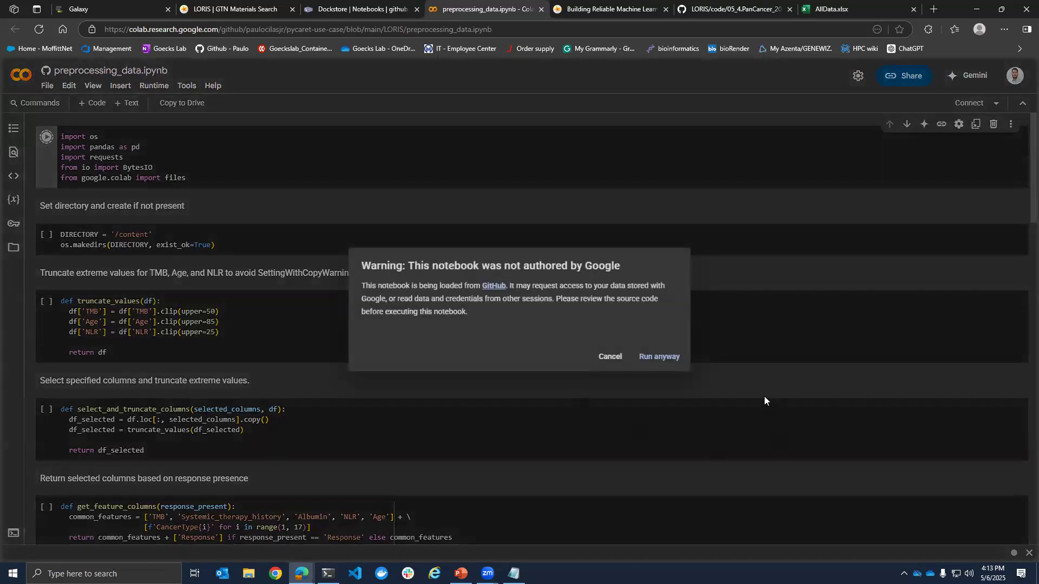
click(661, 357)
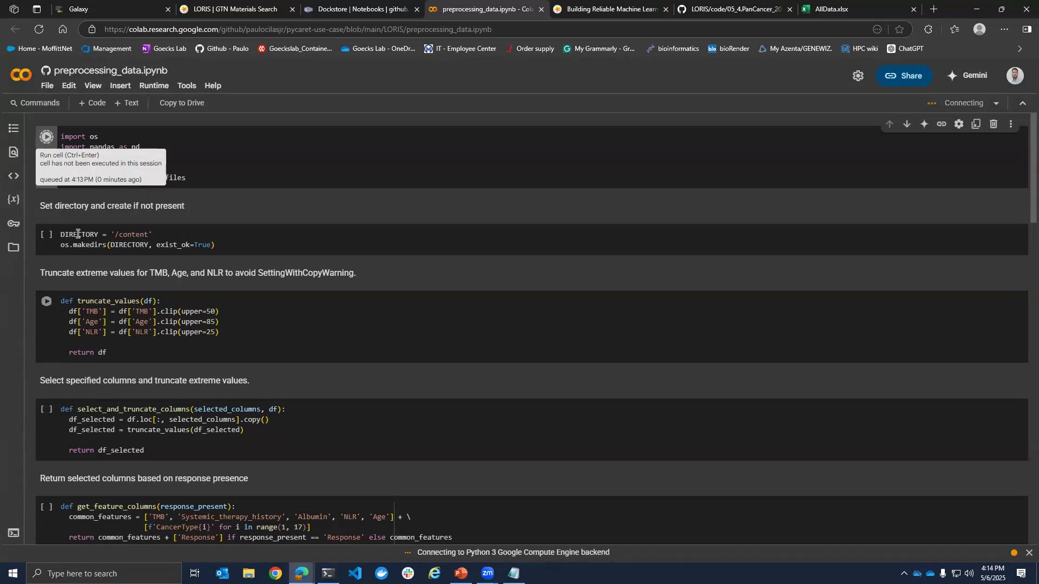
- Run the cells that create the /content directory and define truncate_values and select_and_truncate_columns
scroll(52, 180, down, 1)
click(45, 184)
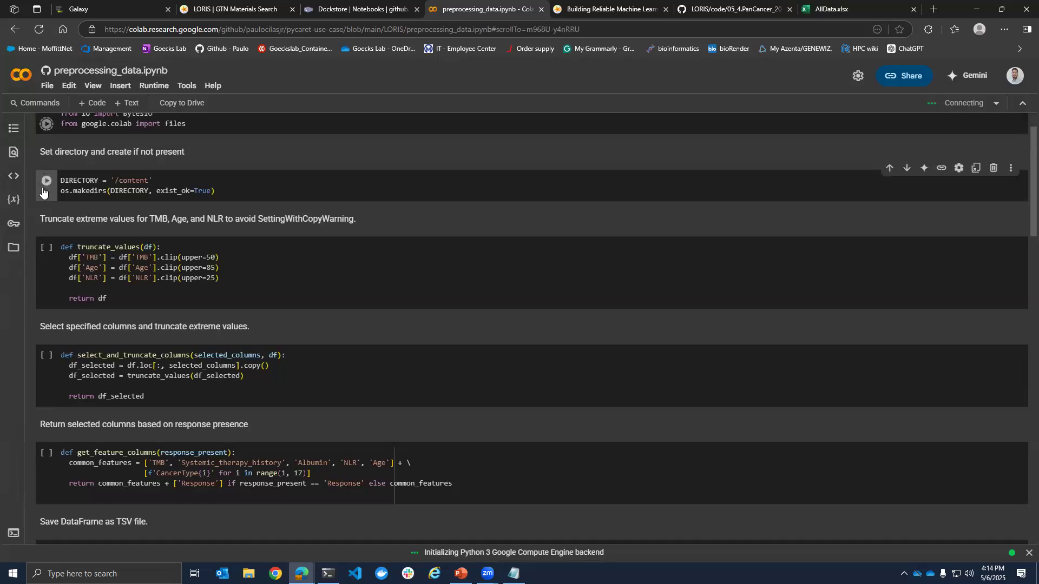
click(47, 247)
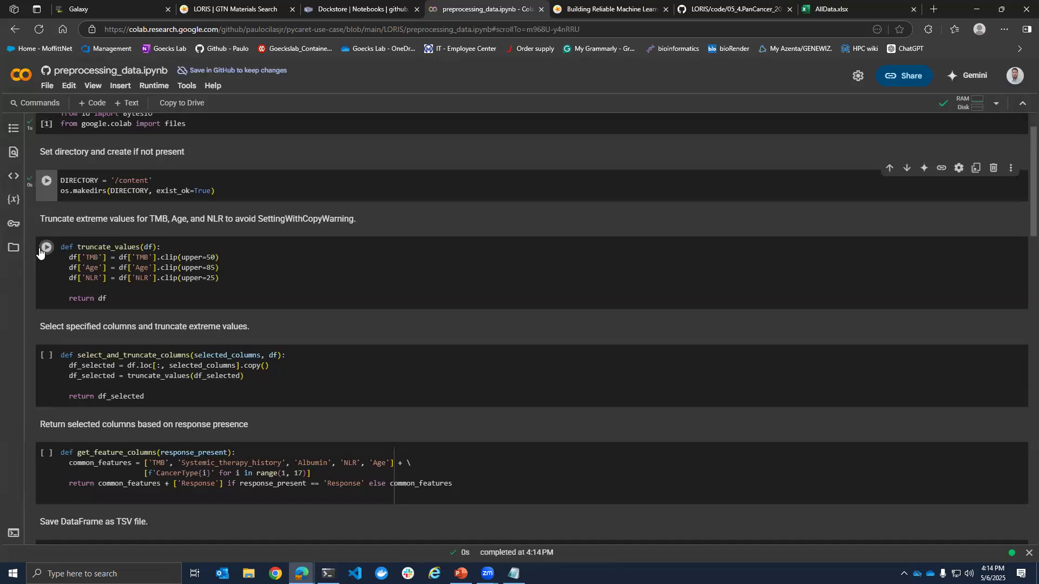
click(48, 357)
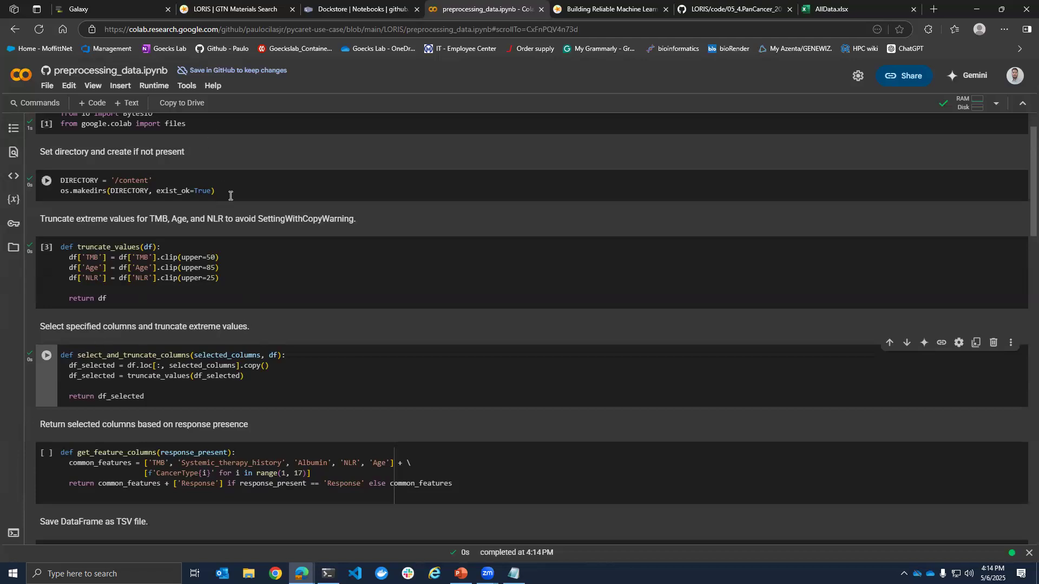
- Run the cells defining get_feature_columns, save_to_tsv and read_sheet
scroll(59, 285, down, 2)
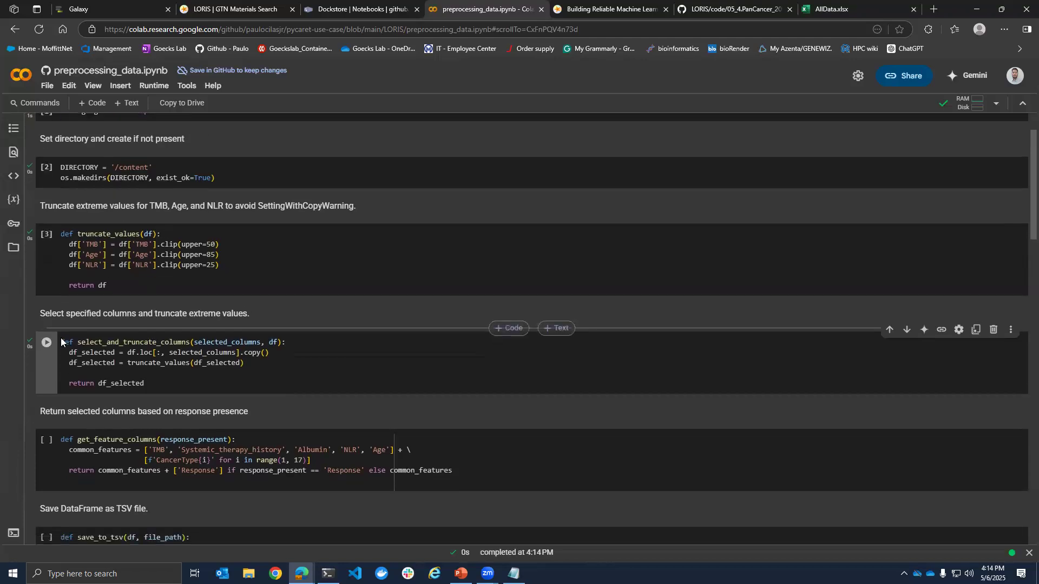
scroll(60, 283, down, 1)
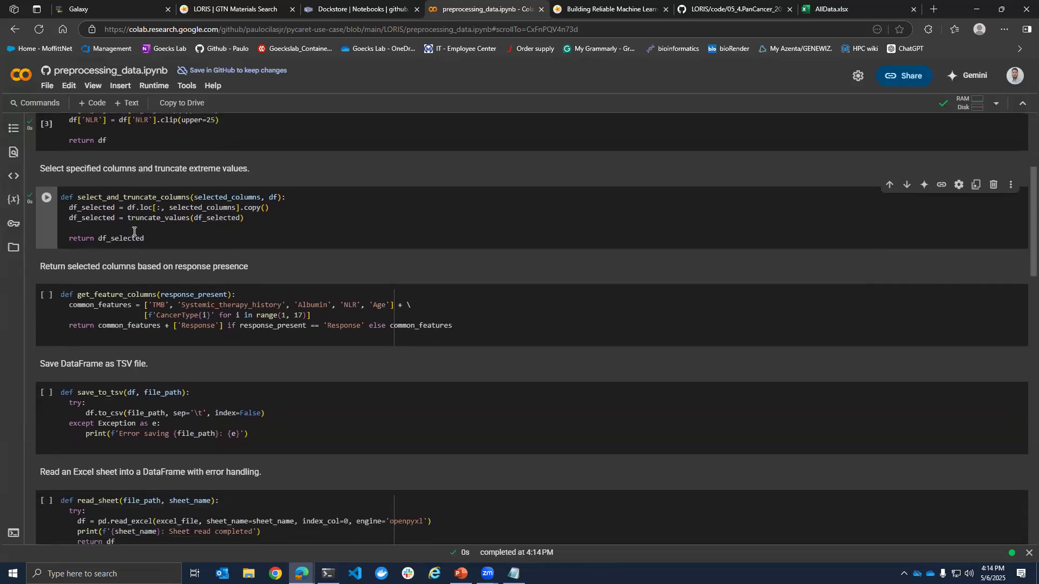
click(47, 292)
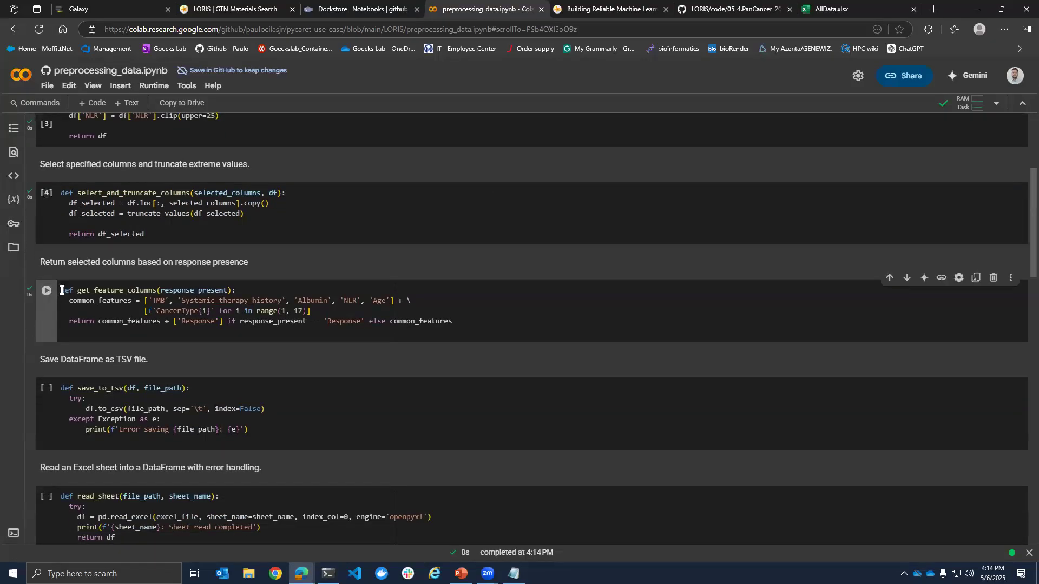
scroll(46, 292, down, 2)
click(41, 284)
scroll(50, 318, down, 2)
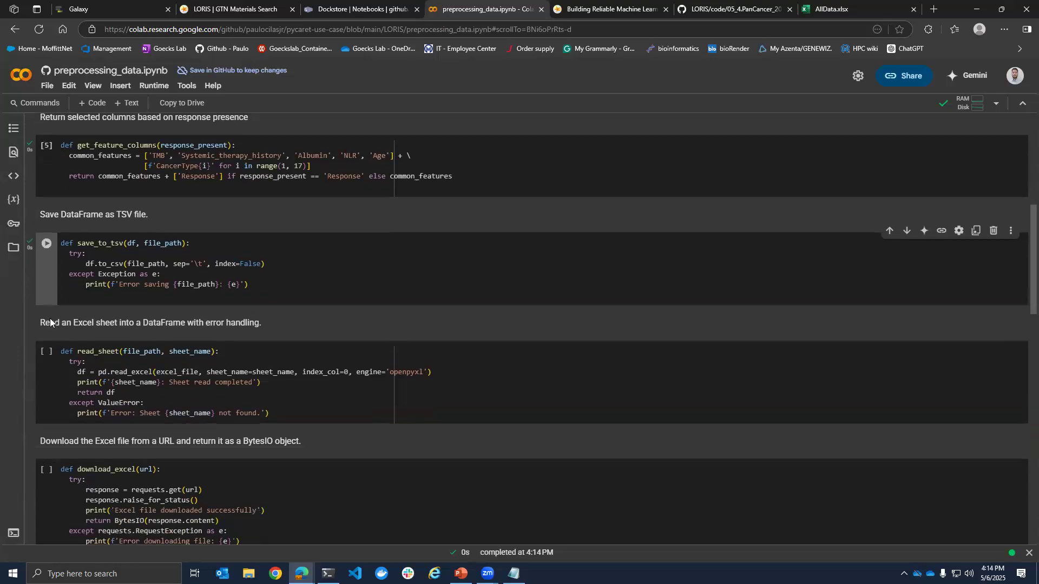
click(45, 281)
scroll(48, 292, down, 2)
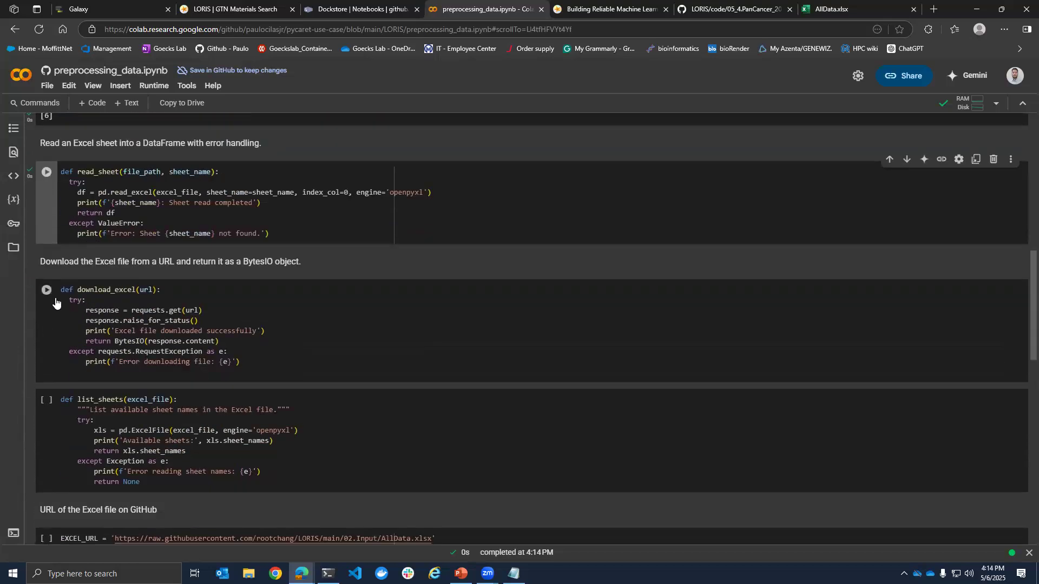
- Run the download_excel and list_sheets cells, and try to run the final cell that downloads and preprocesses the raw dataset
click(47, 290)
scroll(51, 295, down, 4)
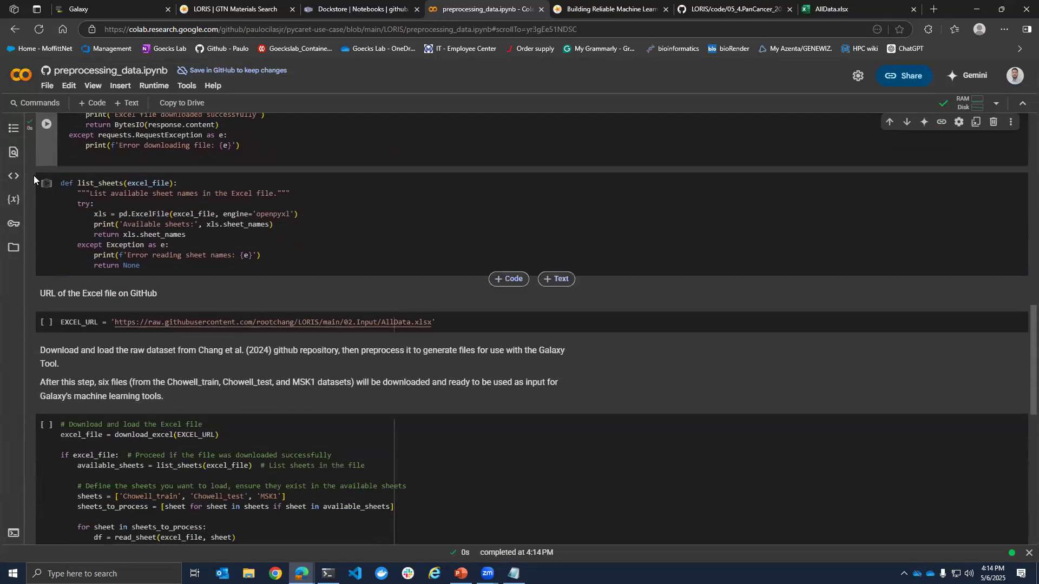
scroll(167, 211, down, 5)
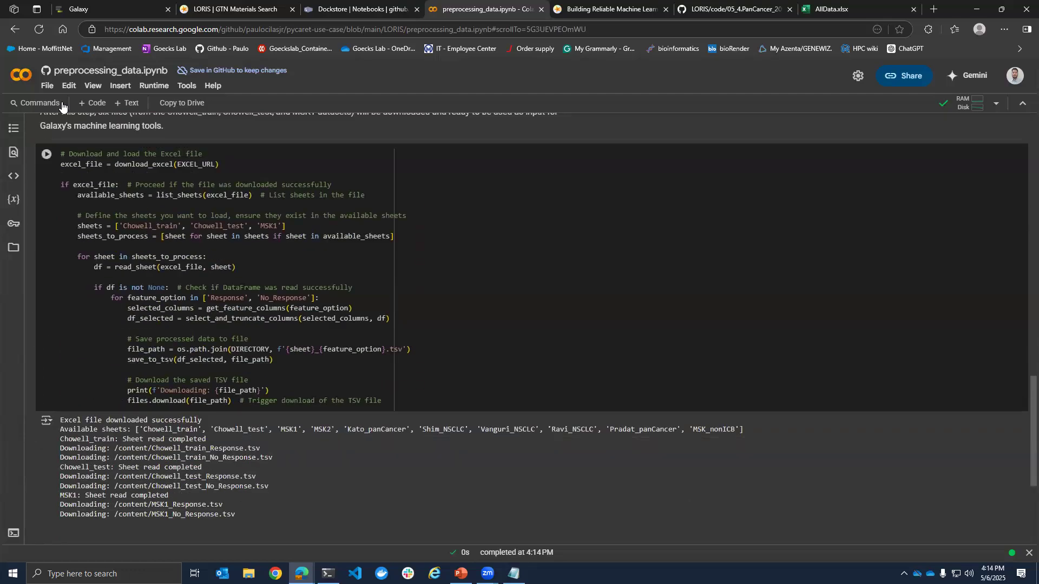
click(46, 154)
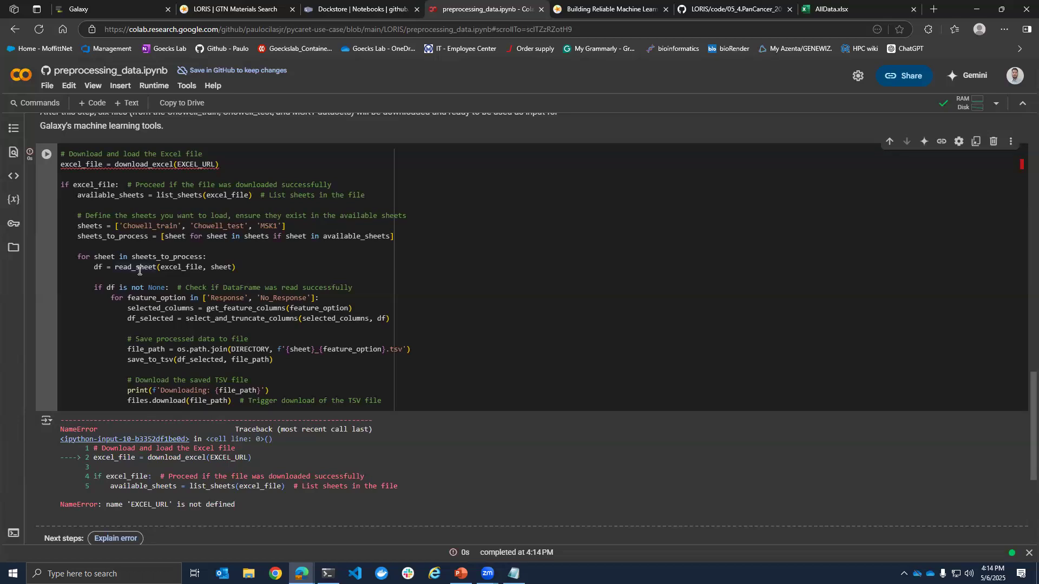
- Run the skipped EXCEL_URL cell and rerun the final cell to generate the Chowell and MSK1 TSV files
scroll(138, 271, up, 6)
scroll(139, 276, down, 1)
scroll(139, 276, up, 15)
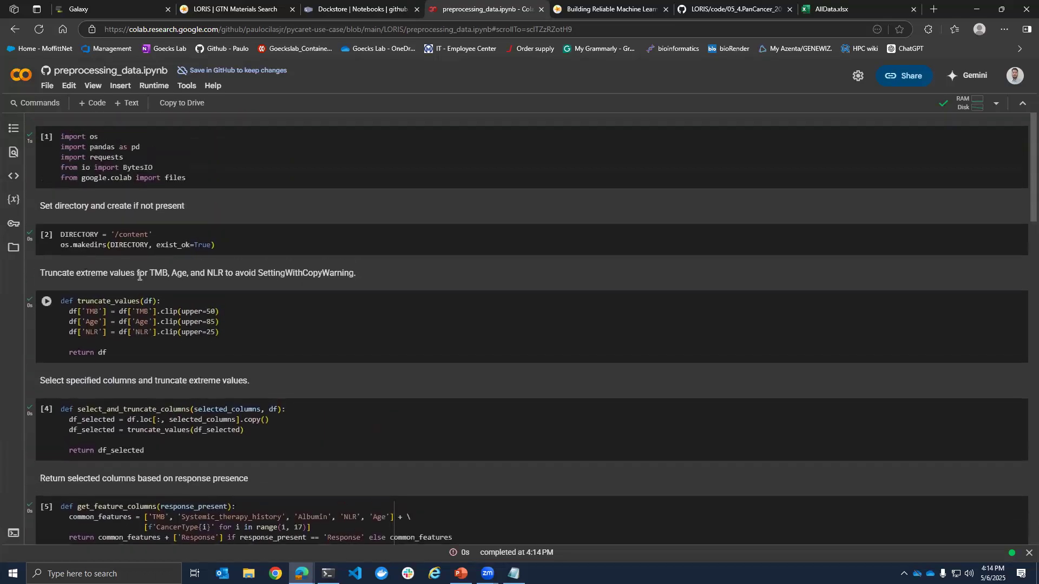
scroll(139, 276, down, 1)
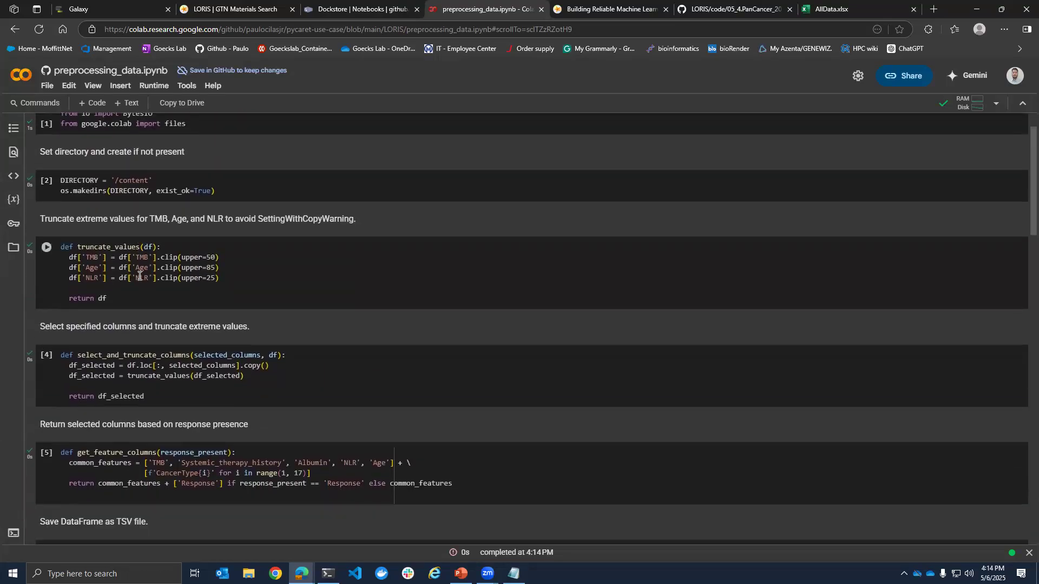
scroll(139, 276, down, 14)
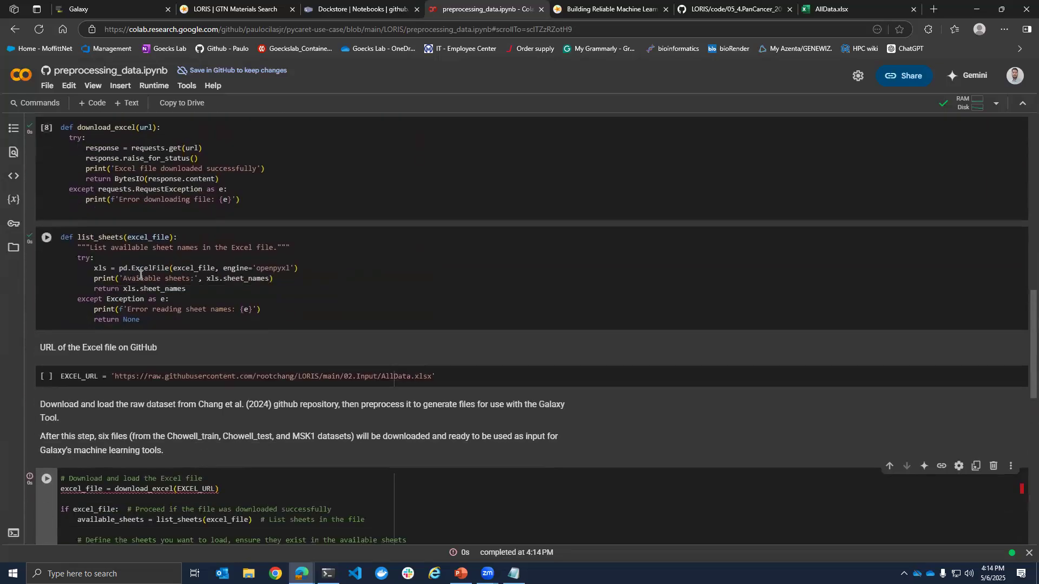
click(47, 376)
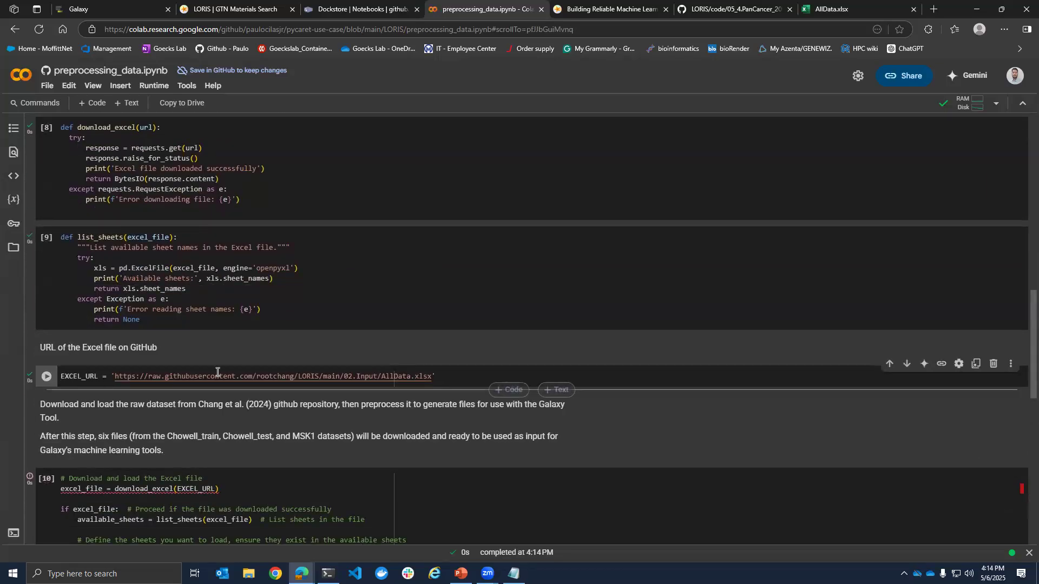
scroll(113, 228, down, 3)
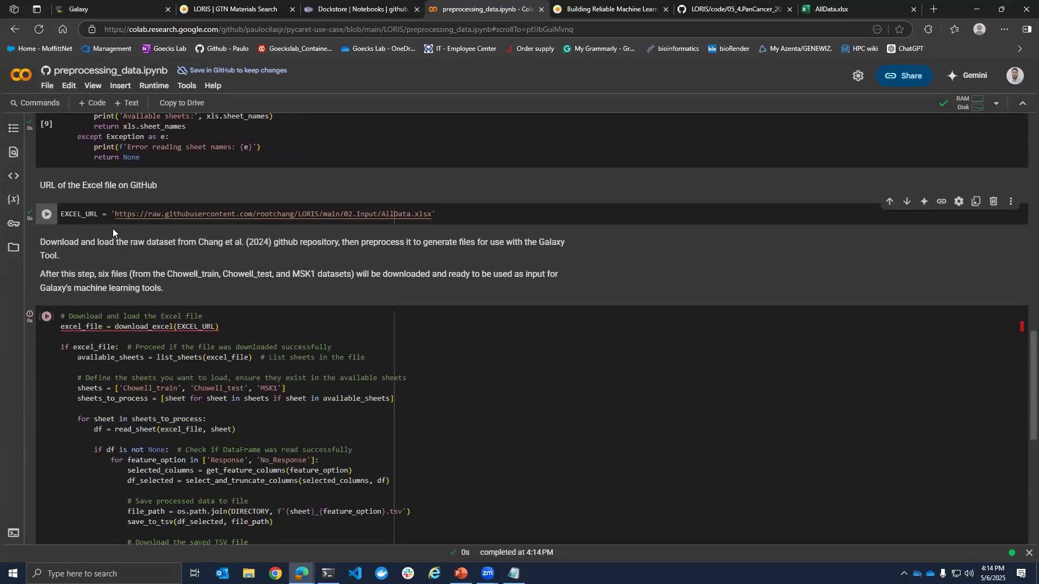
click(46, 318)
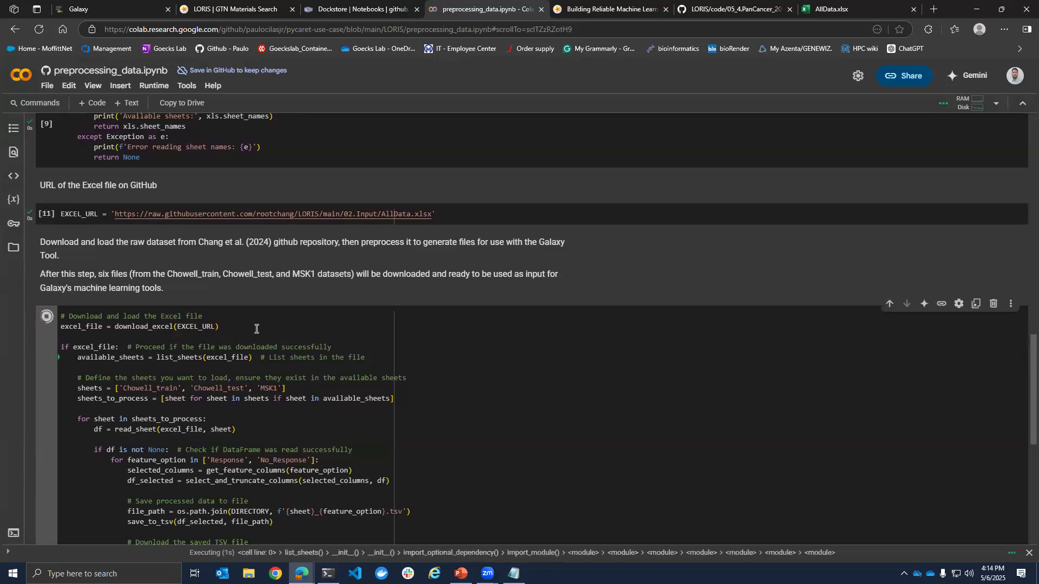
scroll(257, 329, down, 6)
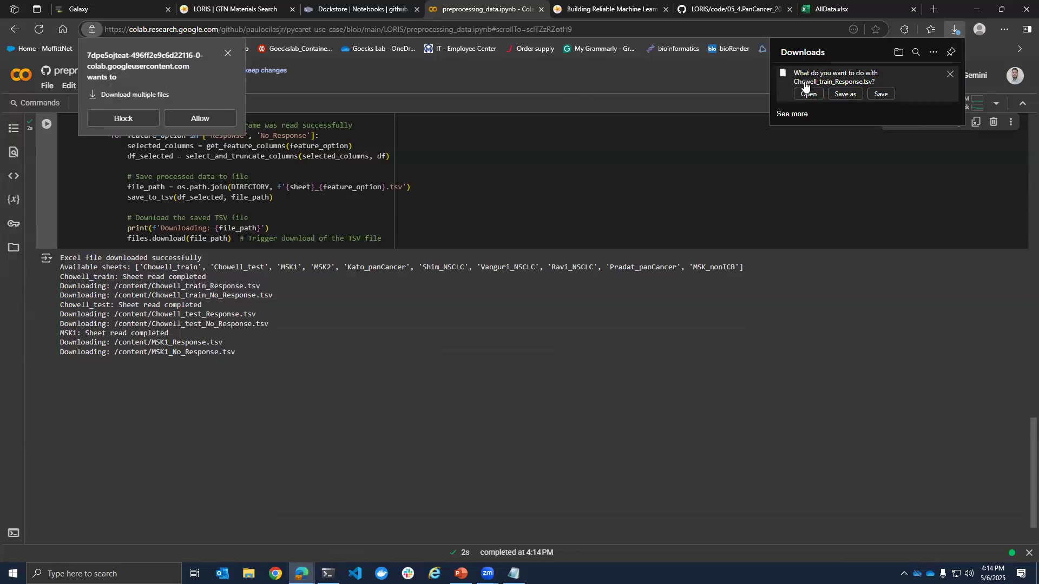
- Save Chowell_train_Response.tsv to the Downloads folder, show it in its folder, and dismiss the remaining download prompts
click(840, 98)
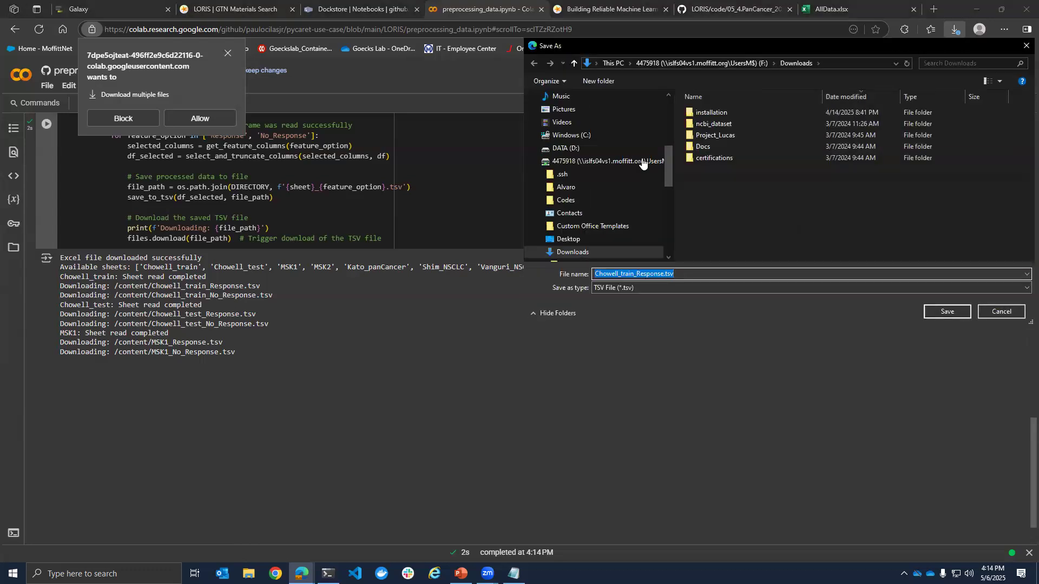
scroll(591, 151, up, 3)
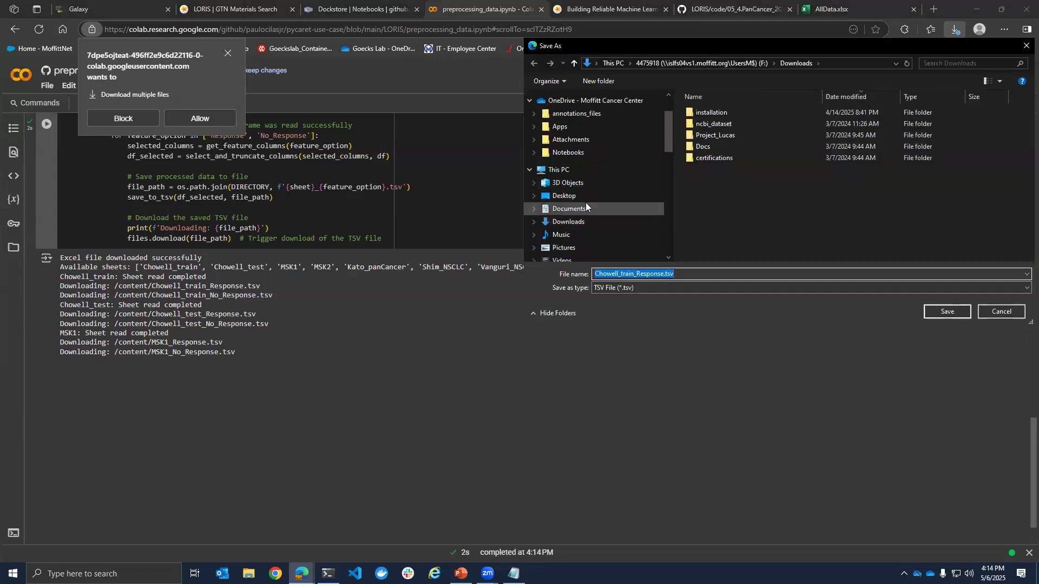
click(955, 314)
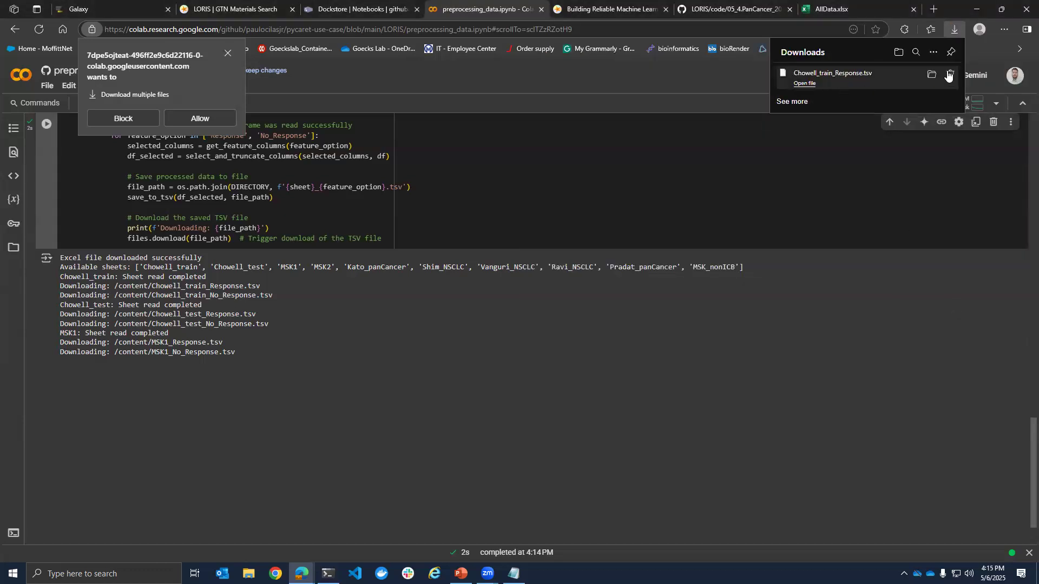
click(931, 75)
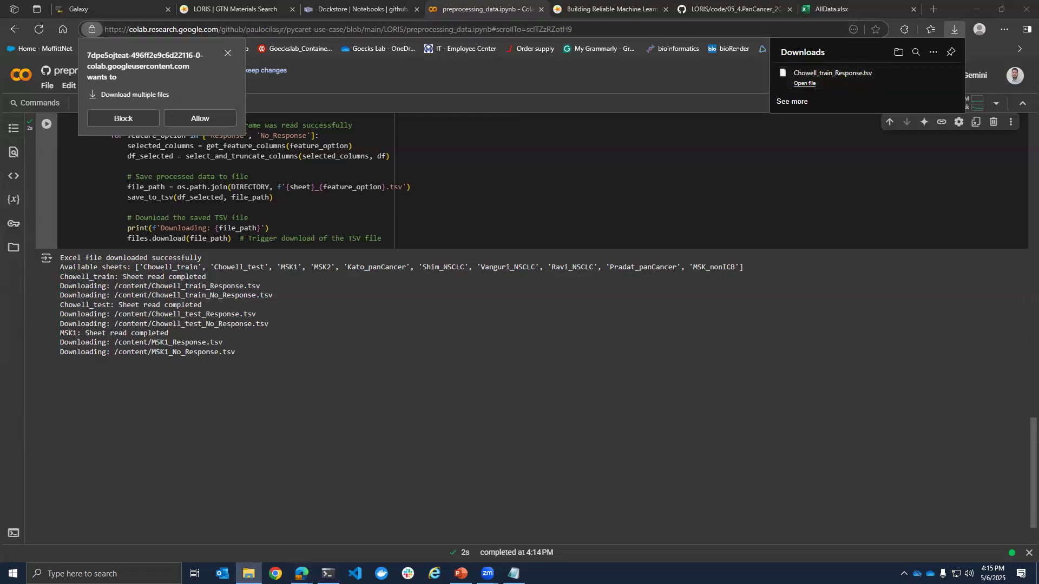
scroll(260, 289, down, 2)
click(436, 370)
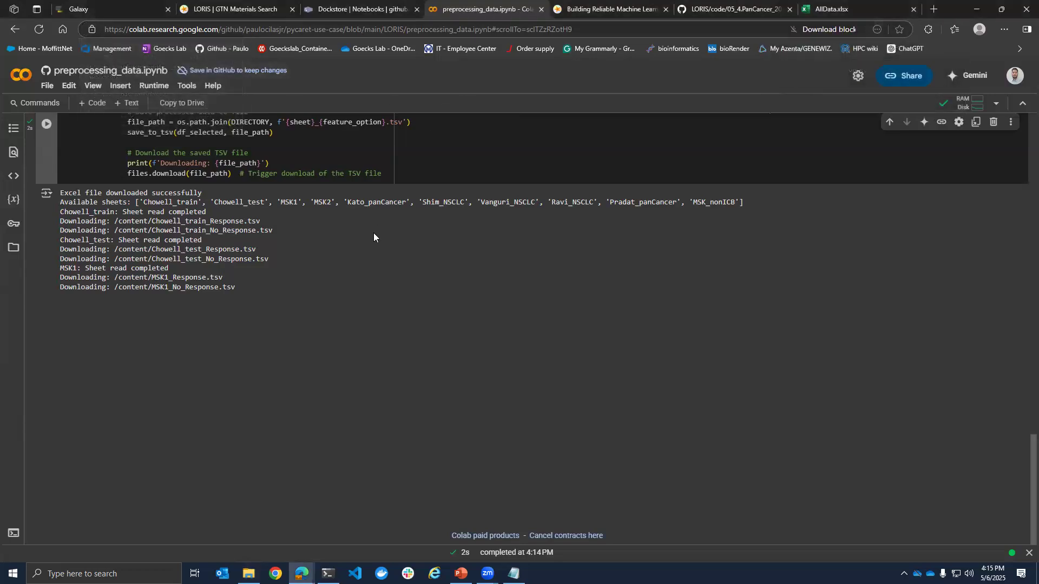
- Return to Galaxy and expand the details of Chowell_test_Response.tsv and Chowell_train_Response.tsv in the history
scroll(373, 236, up, 12)
scroll(373, 240, up, 5)
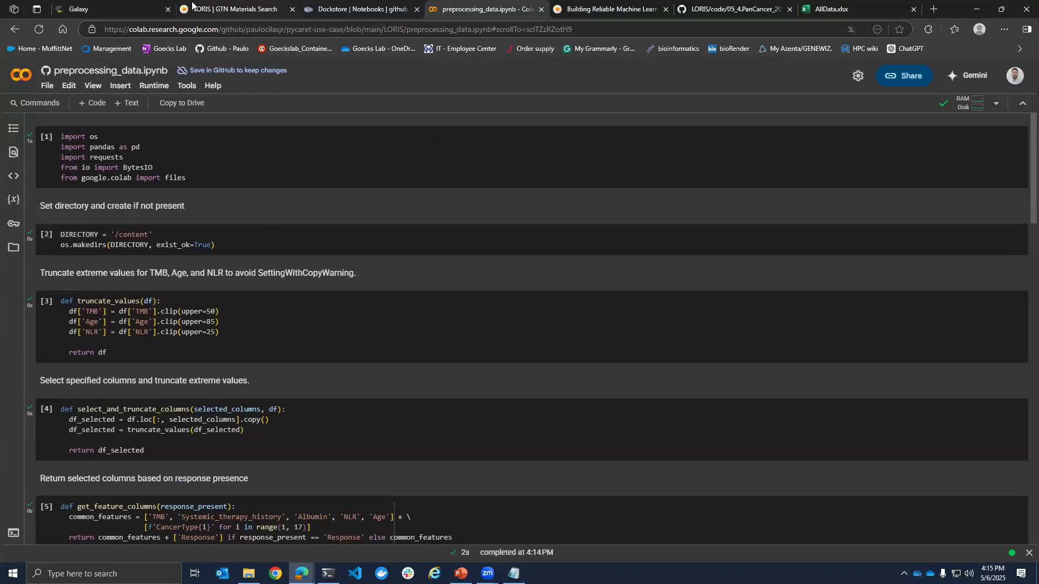
click(215, 11)
click(150, 8)
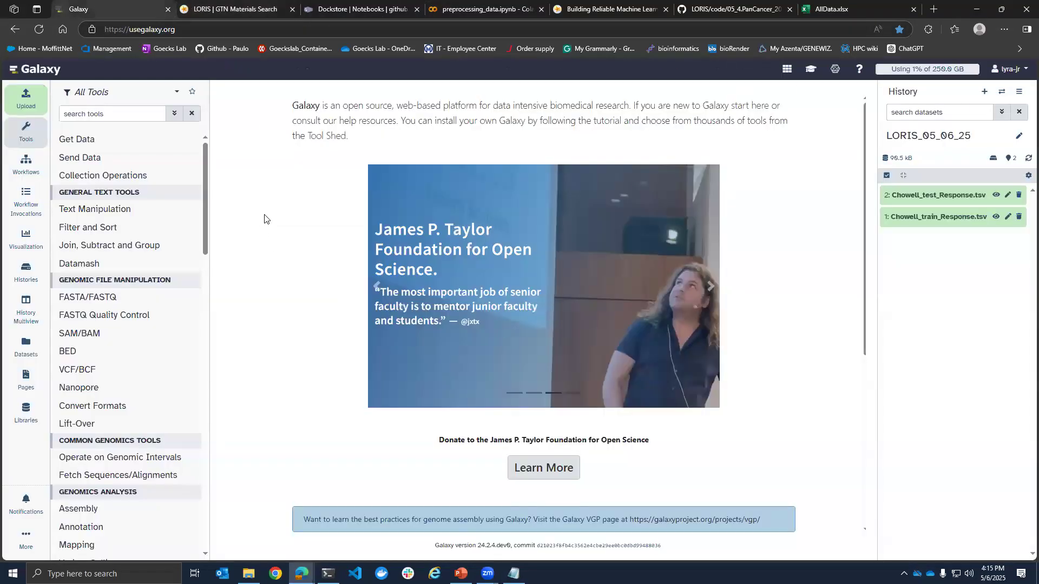
click(920, 196)
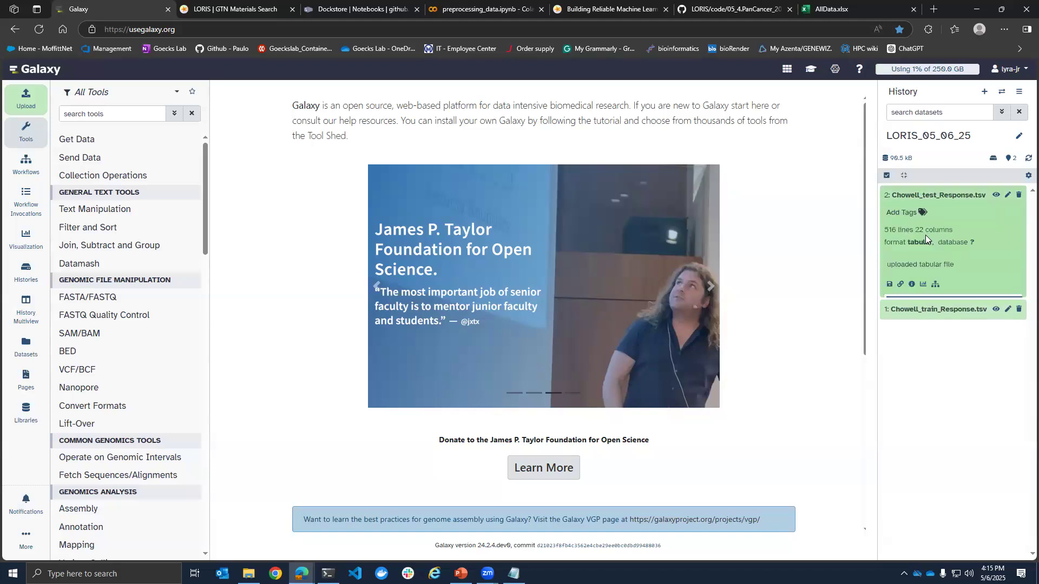
click(916, 395)
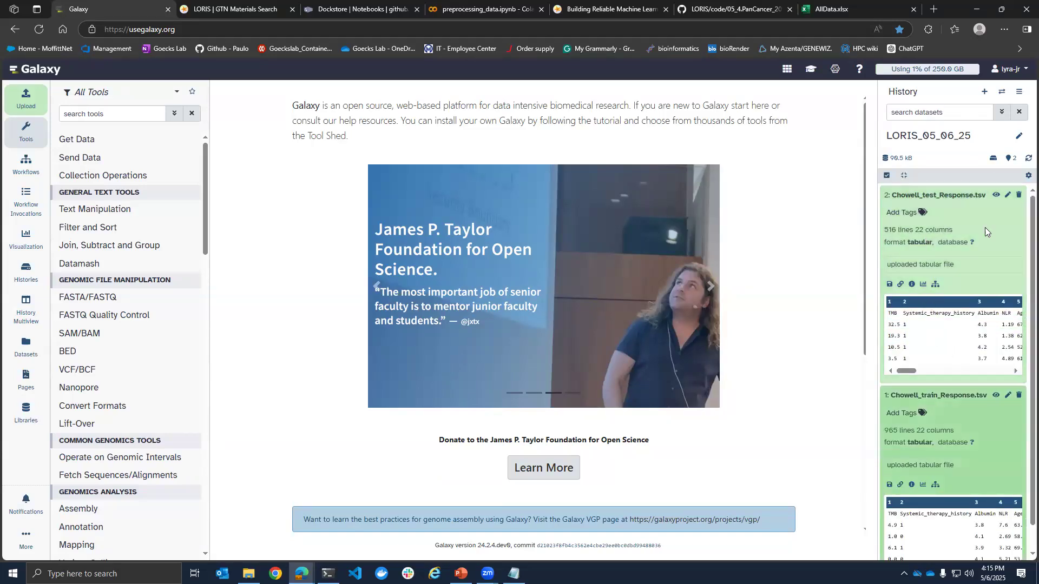
- Display the contents of Chowell_test_Response.tsv, examine its columns from TMB through Response, and collapse the tool list
click(996, 195)
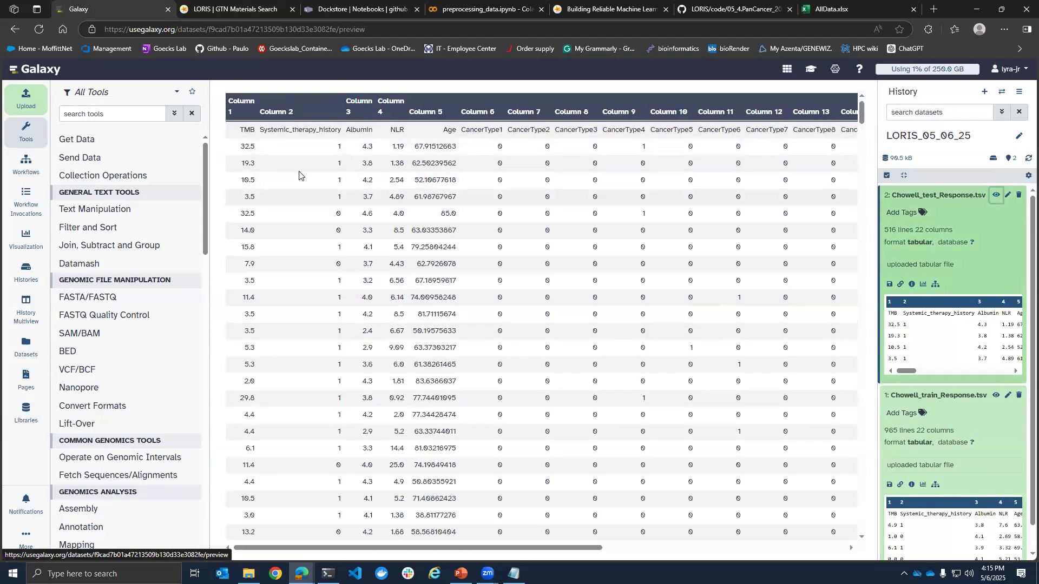
drag(561, 547, 851, 511)
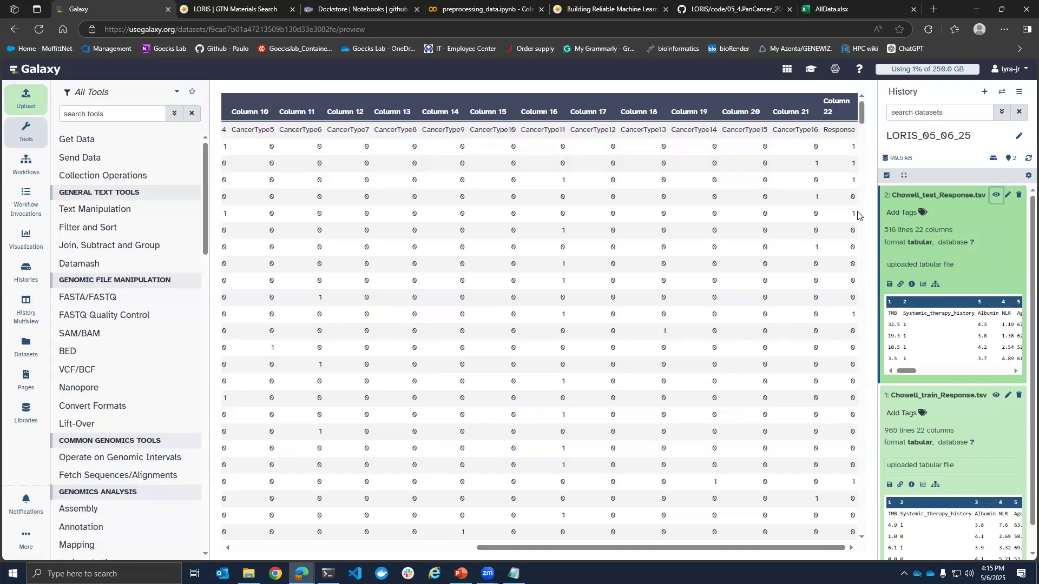
drag(662, 547, 354, 547)
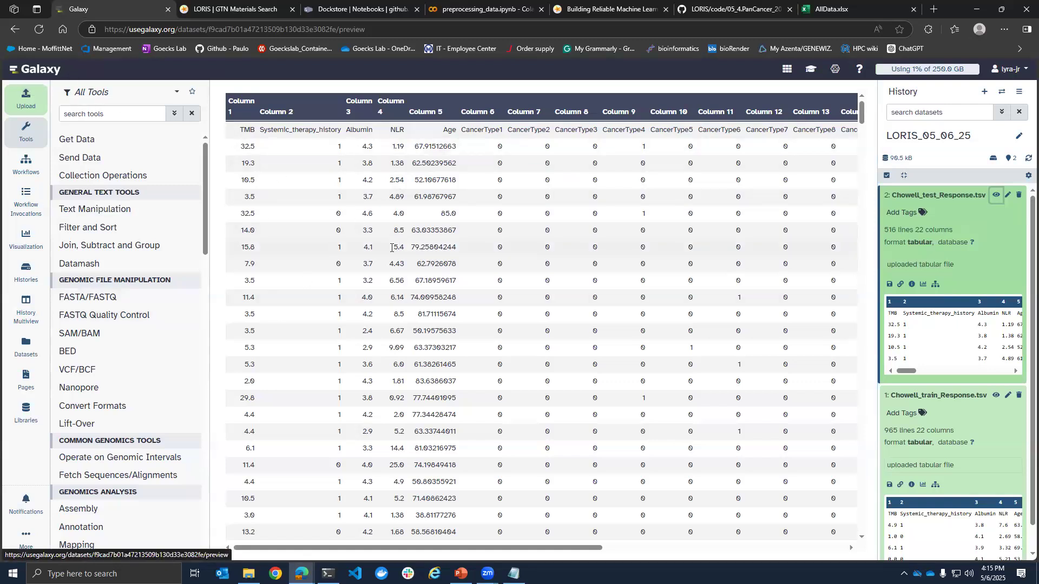
click(24, 143)
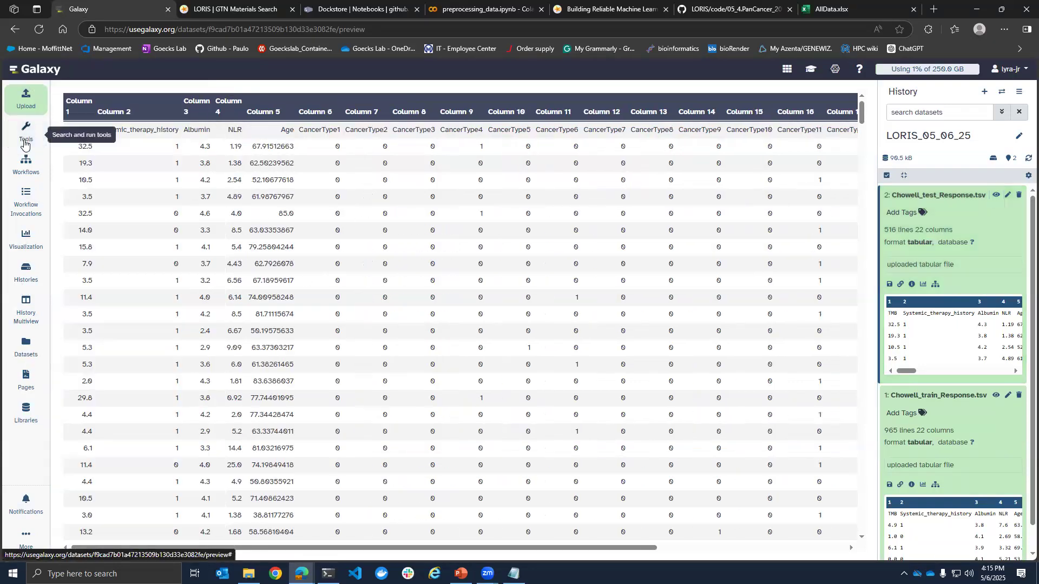
- Open the PyCaret Model Comparison tool from the Machine Learning tool section
click(24, 142)
scroll(108, 303, down, 10)
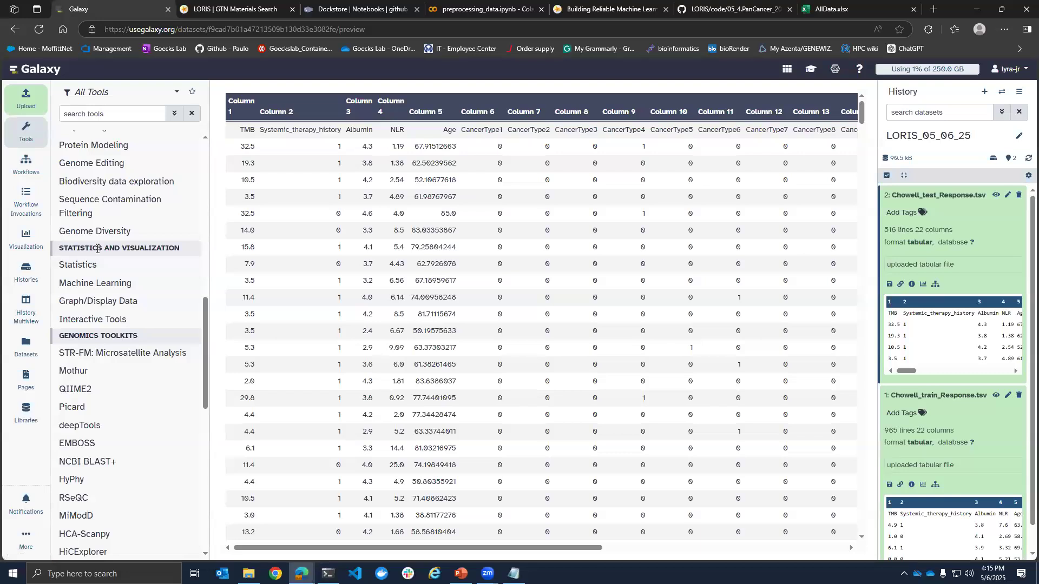
click(129, 288)
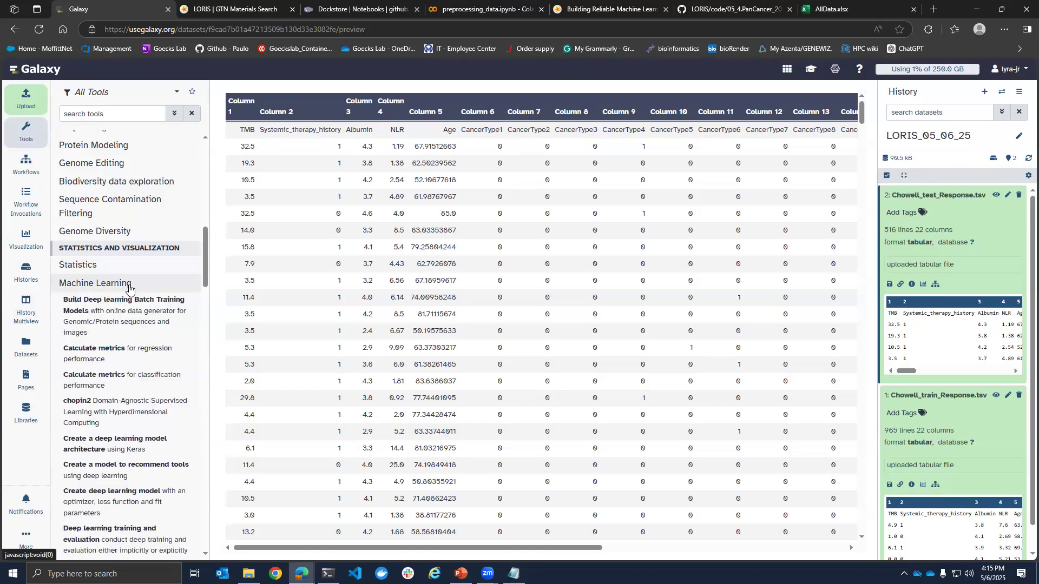
scroll(129, 292, down, 2)
scroll(124, 333, down, 4)
scroll(123, 332, down, 10)
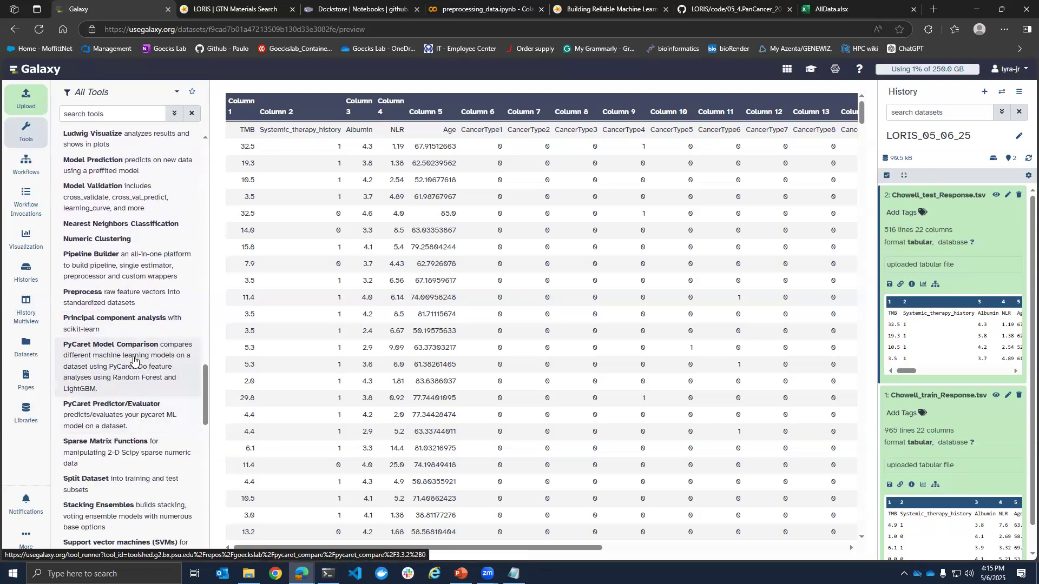
click(125, 357)
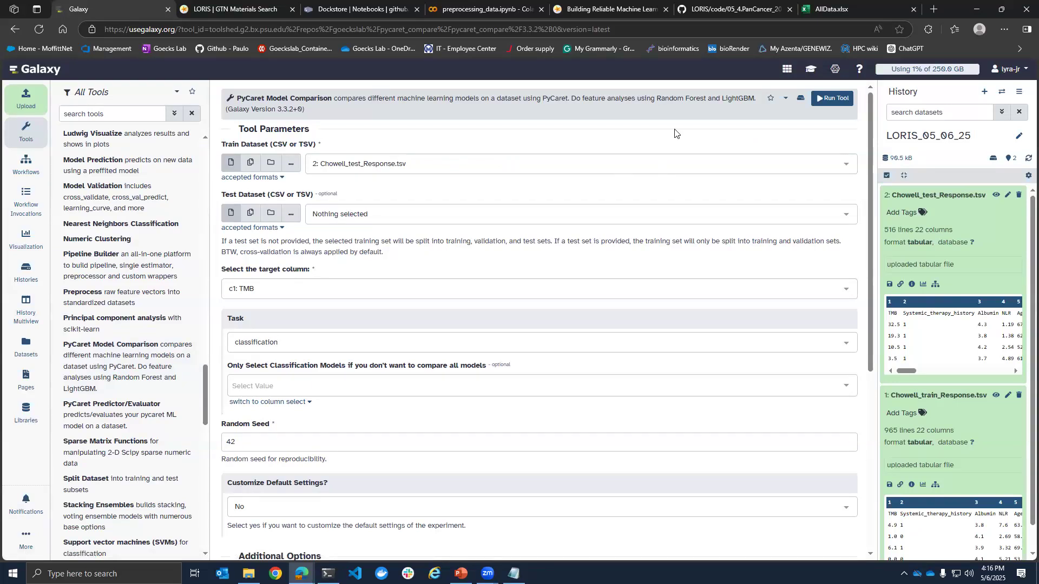
- Collapse the dataset details in the history and choose Chowell_train_Response.tsv as the train dataset
click(965, 208)
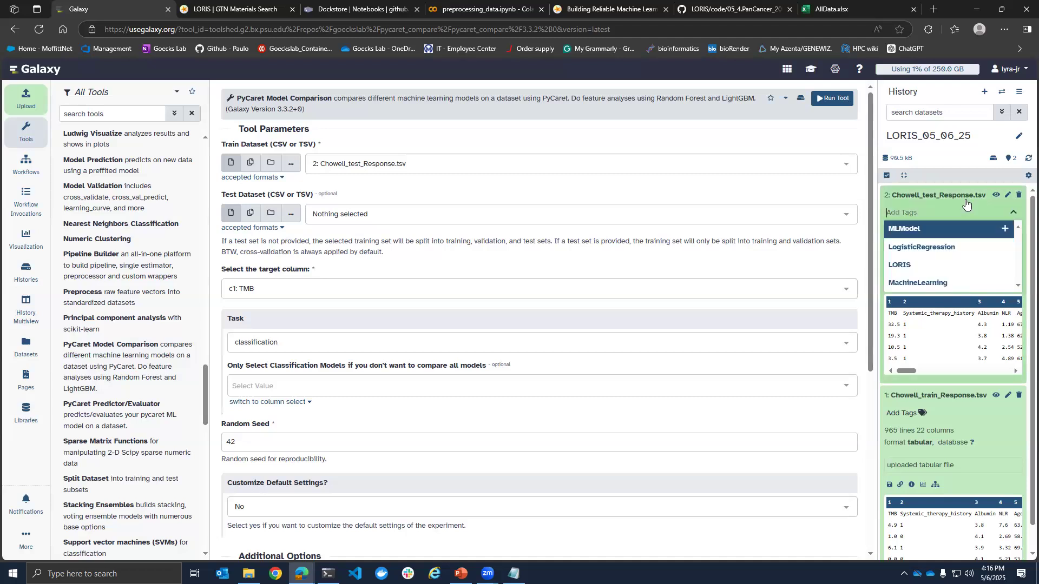
click(965, 223)
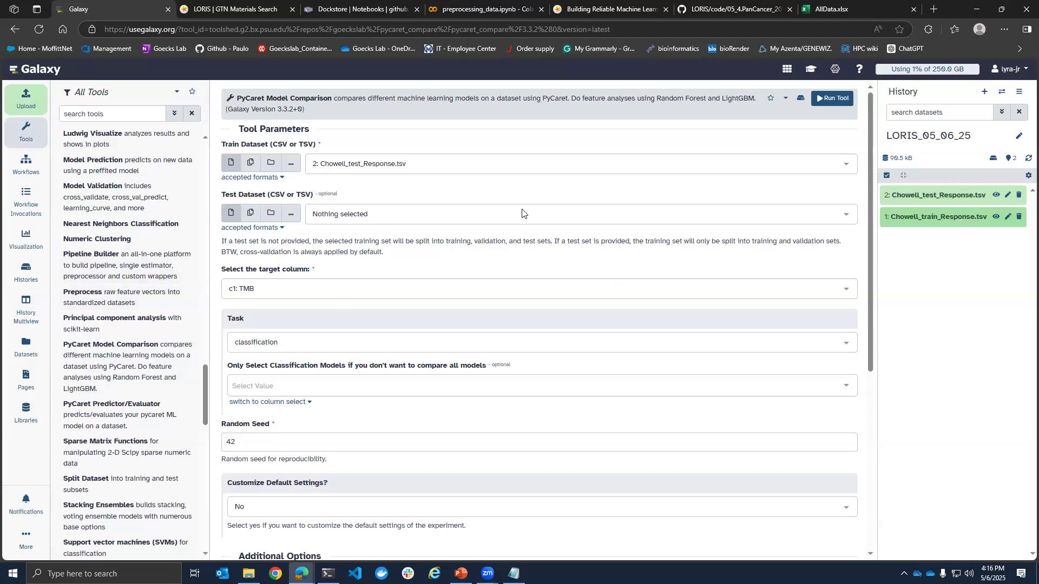
click(522, 163)
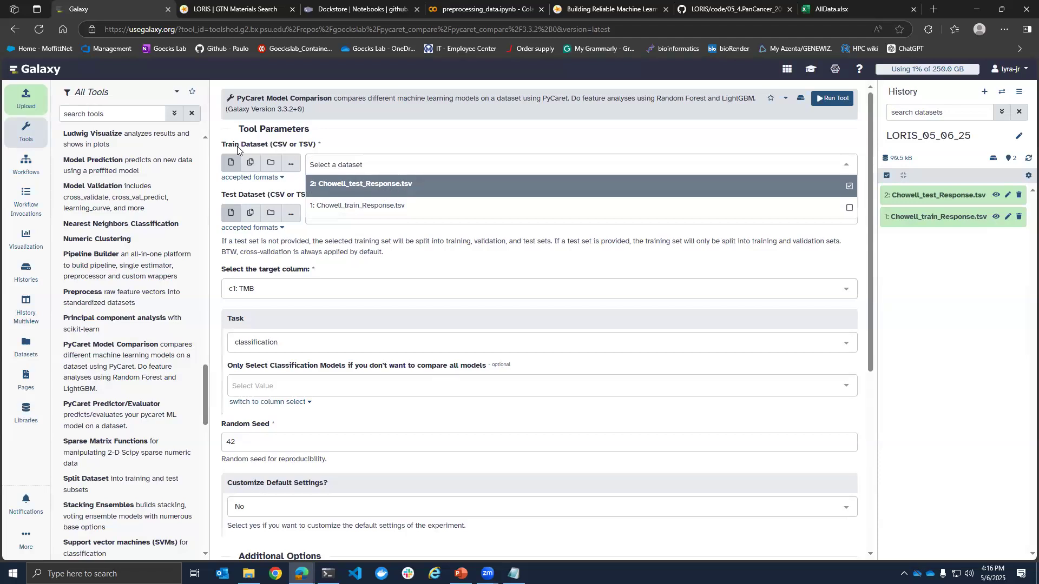
click(217, 148)
triple_click(318, 144)
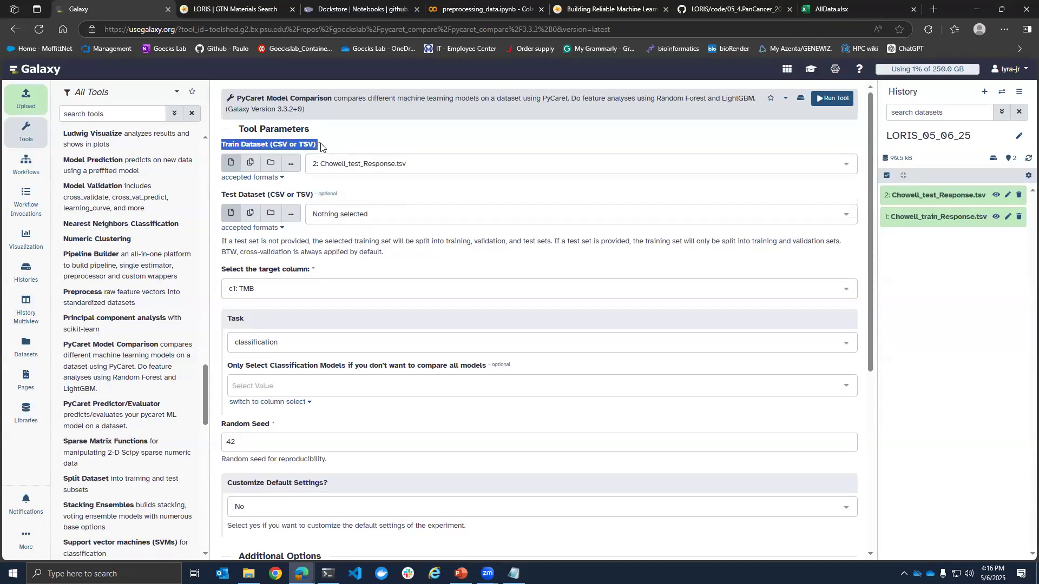
click(411, 164)
click(348, 206)
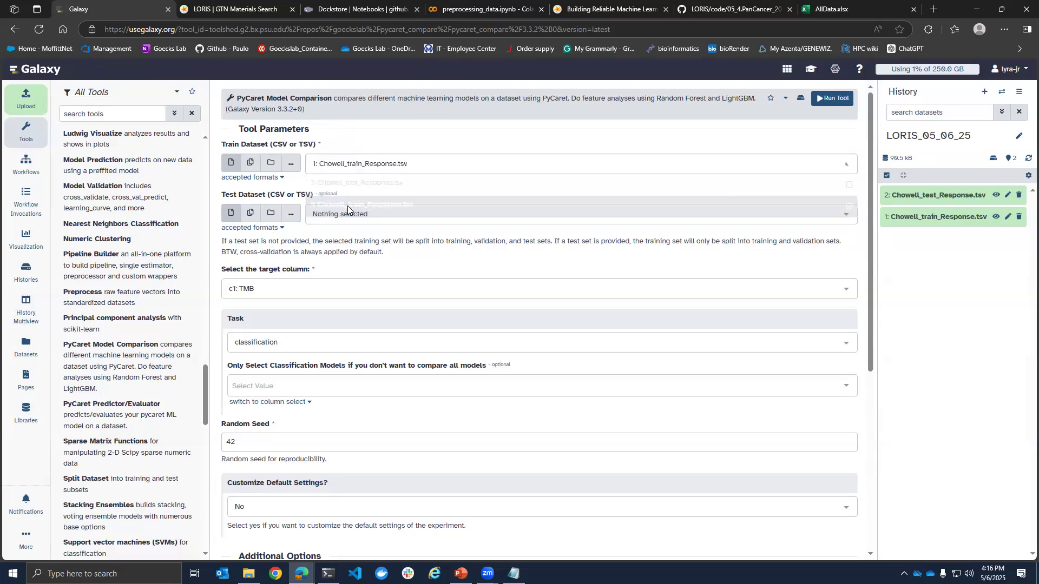
click(383, 207)
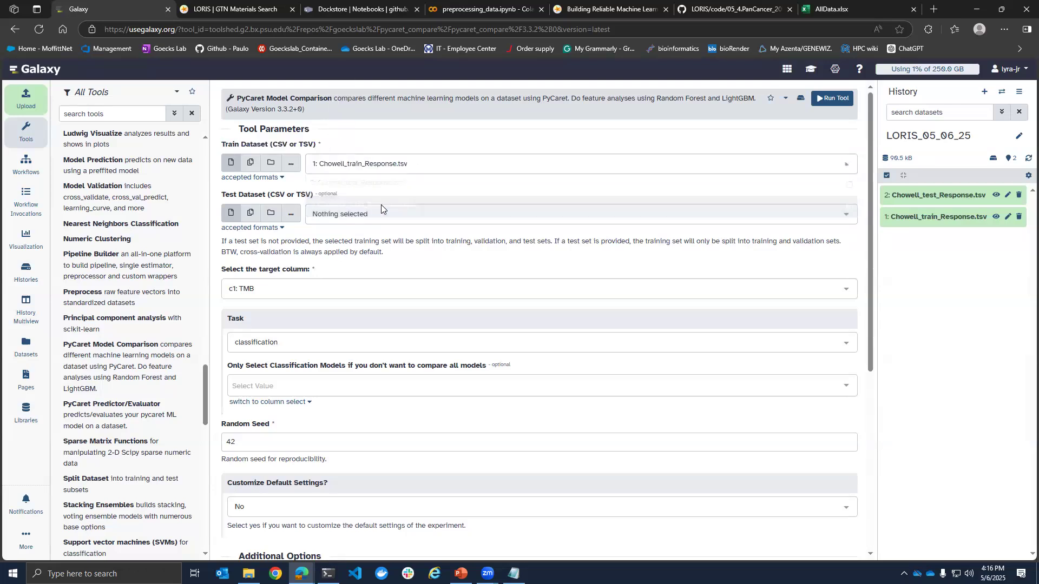
- Choose Chowell_test_Response.tsv as the optional test dataset
drag(218, 196, 318, 197)
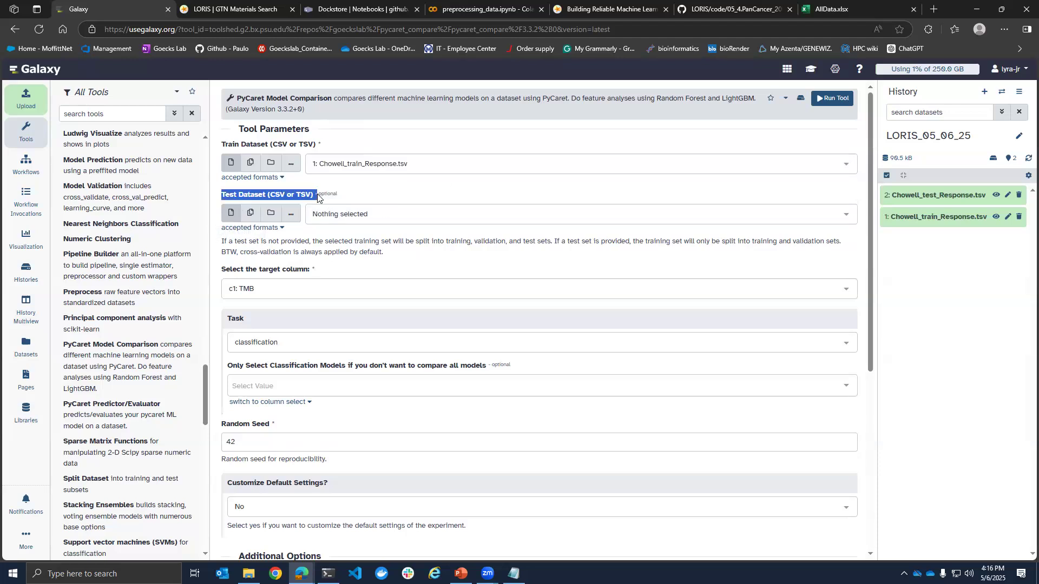
click(391, 215)
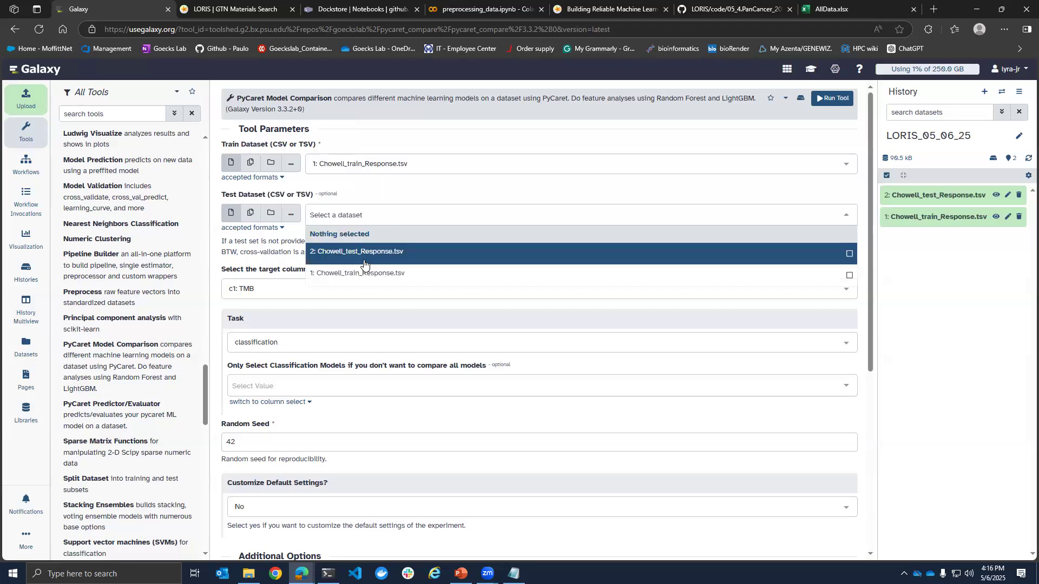
click(365, 252)
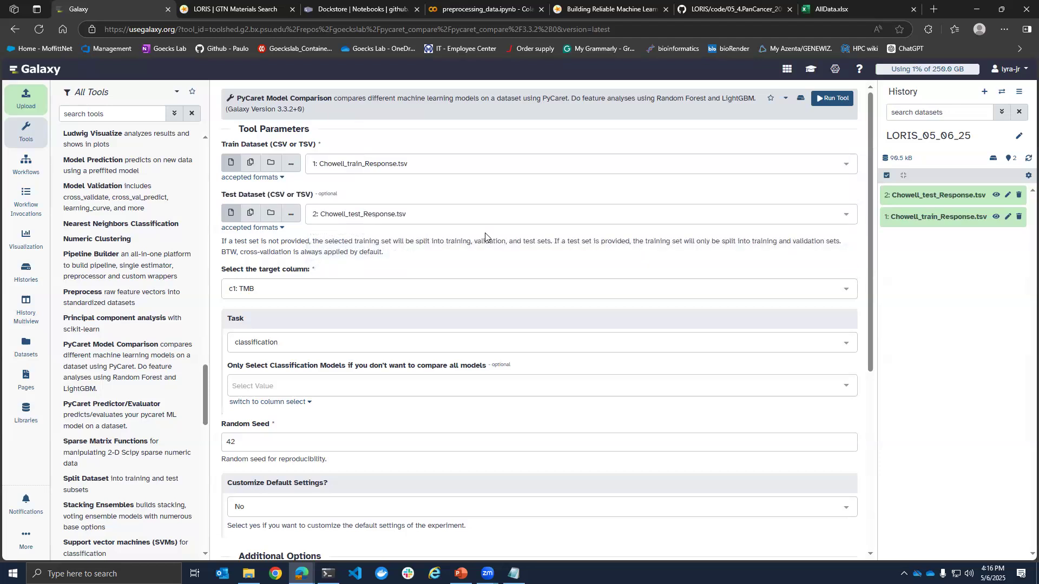
- Set the target column to c22: Response and the task to classification
scroll(379, 211, down, 1)
drag(219, 216, 312, 217)
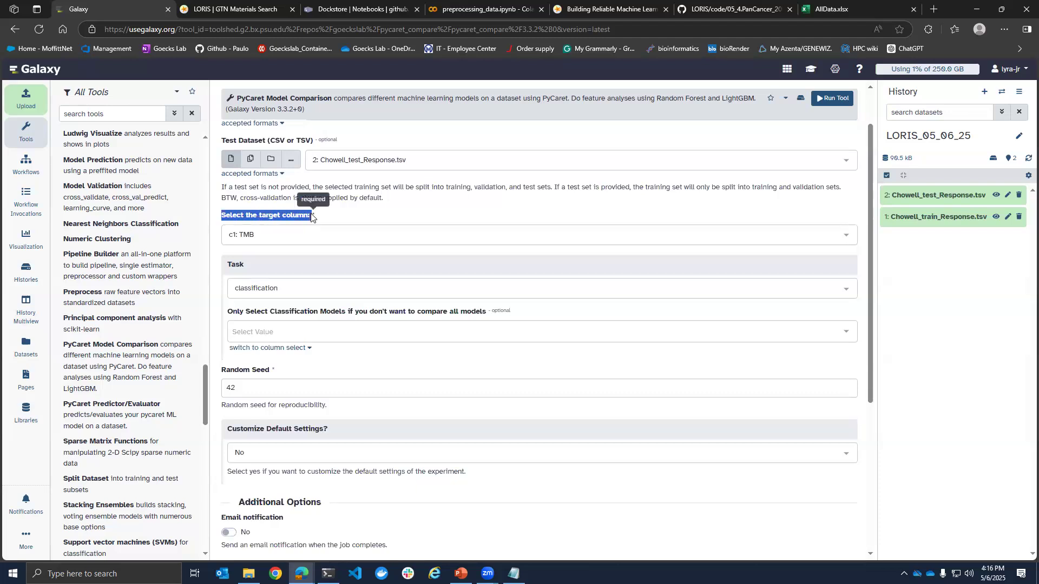
click(327, 233)
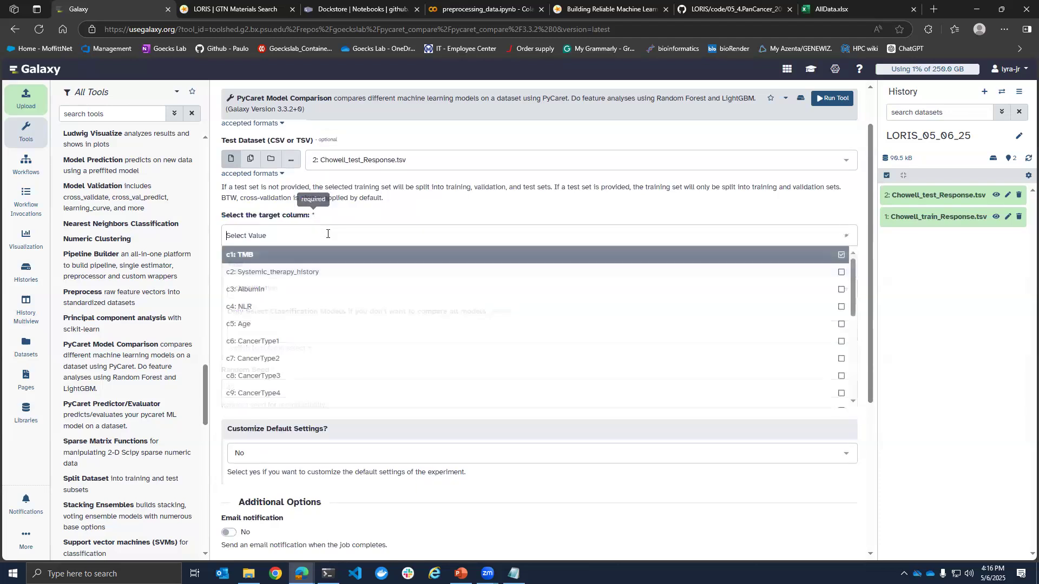
scroll(330, 371, down, 5)
scroll(330, 371, up, 5)
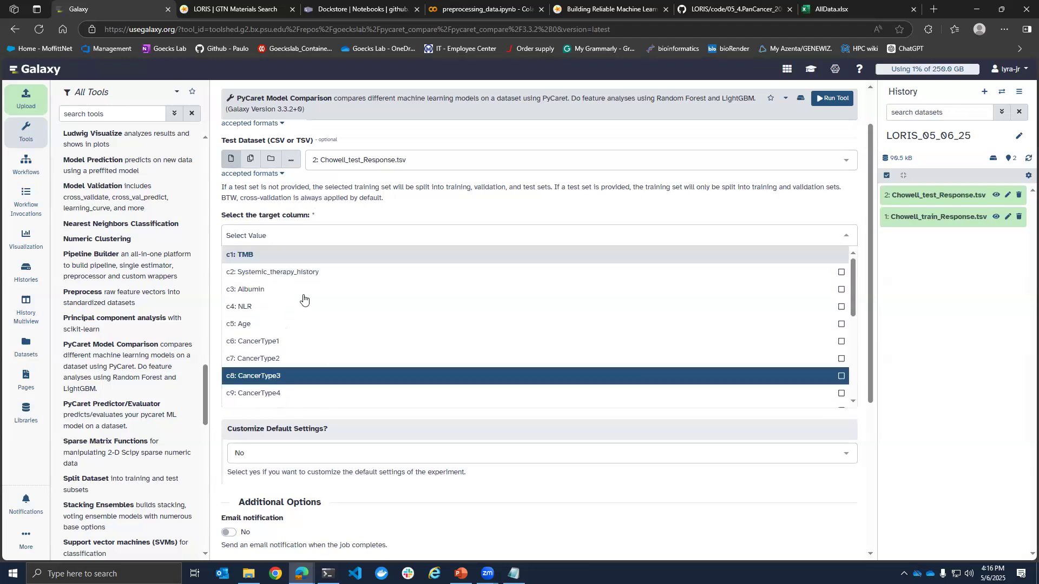
scroll(304, 301, down, 5)
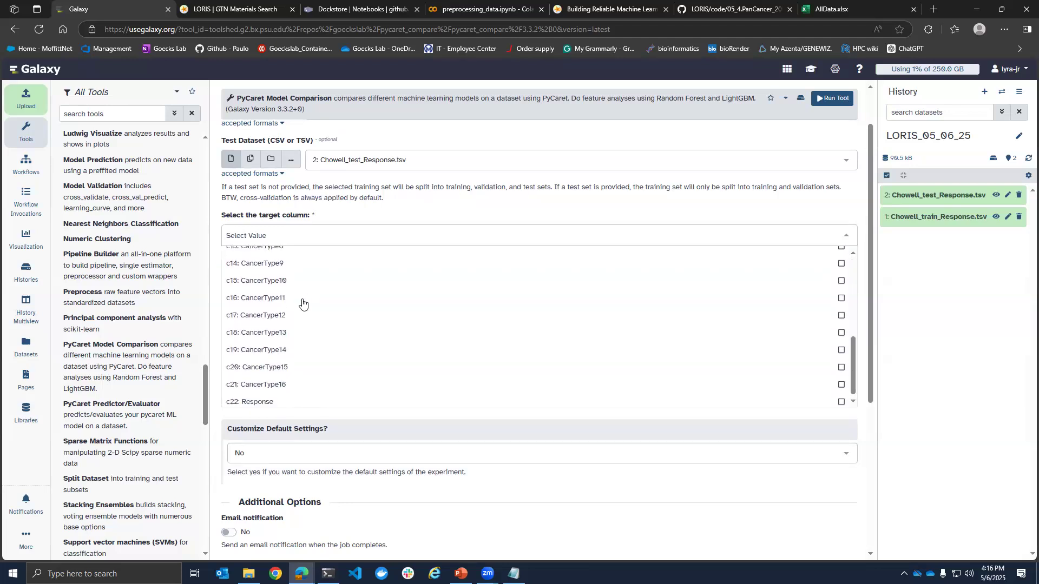
click(243, 401)
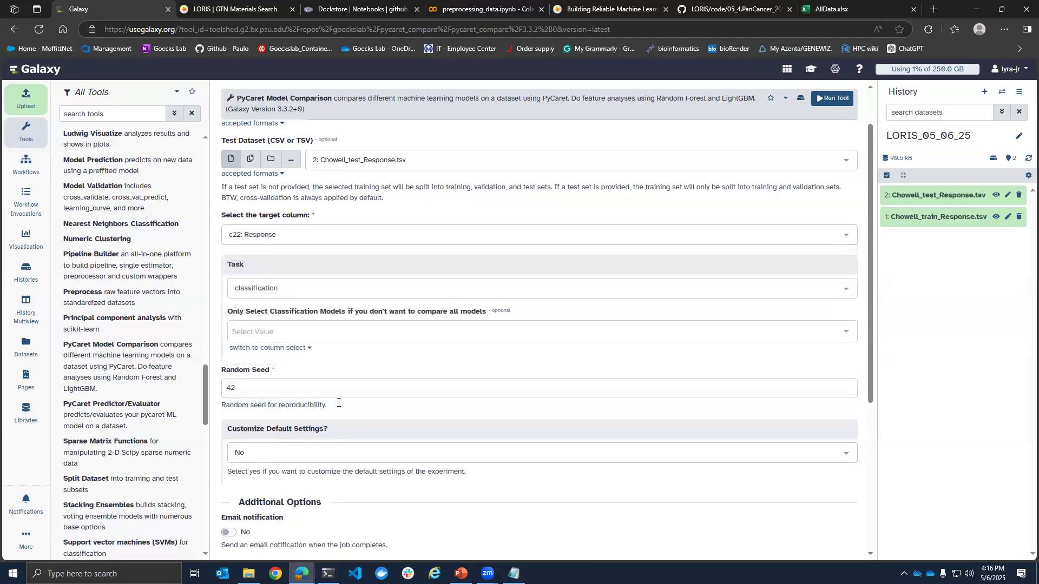
click(311, 286)
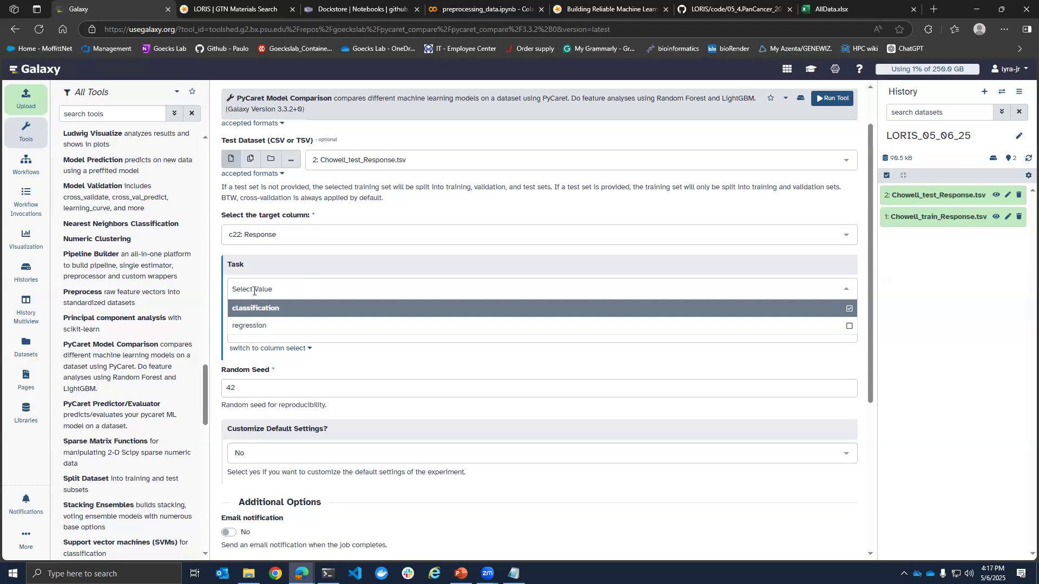
click(243, 310)
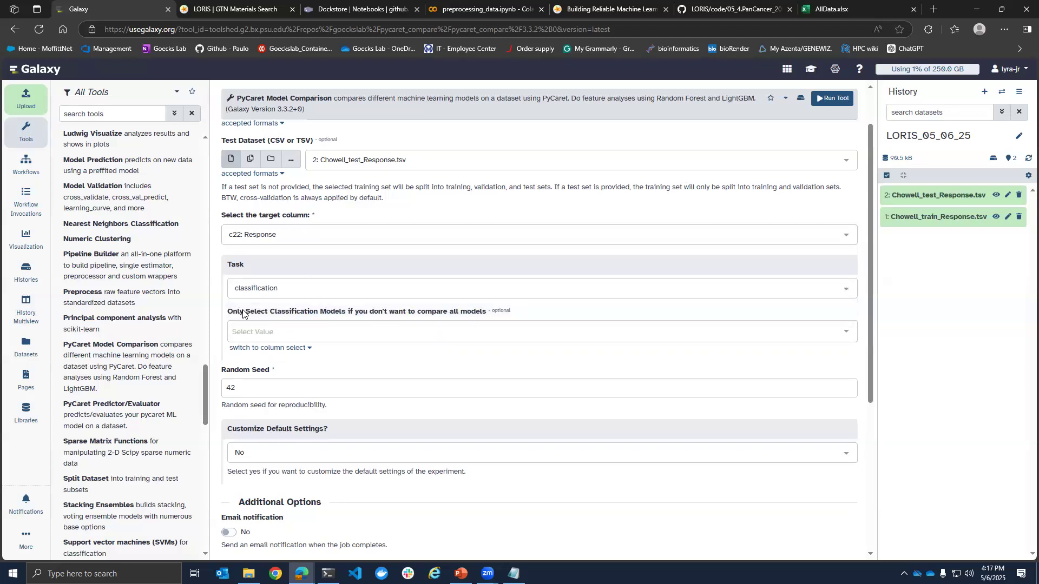
- Examine the list of available classification models without selecting any, so that all models are compared
click(458, 328)
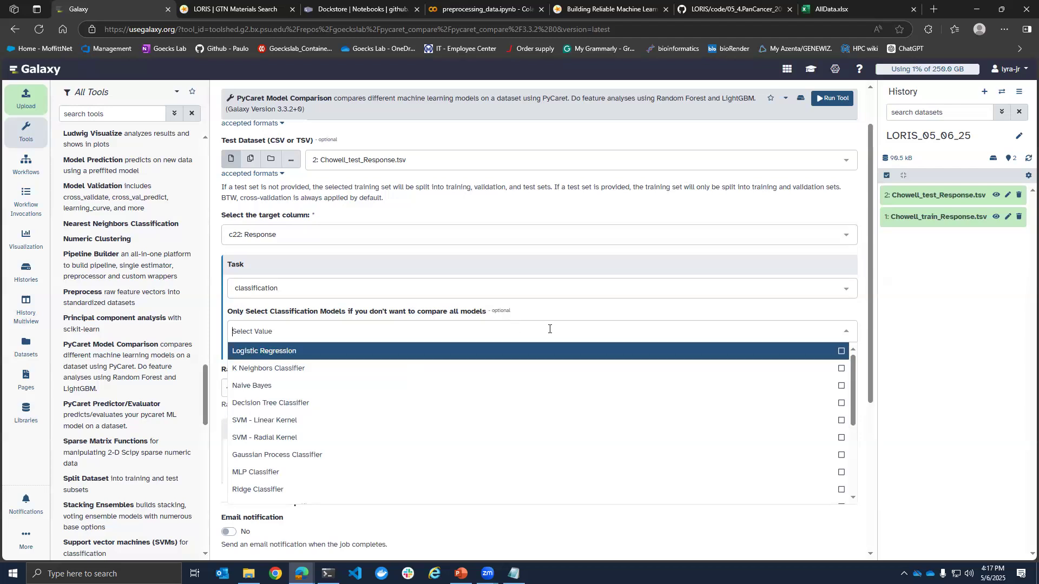
click(569, 314)
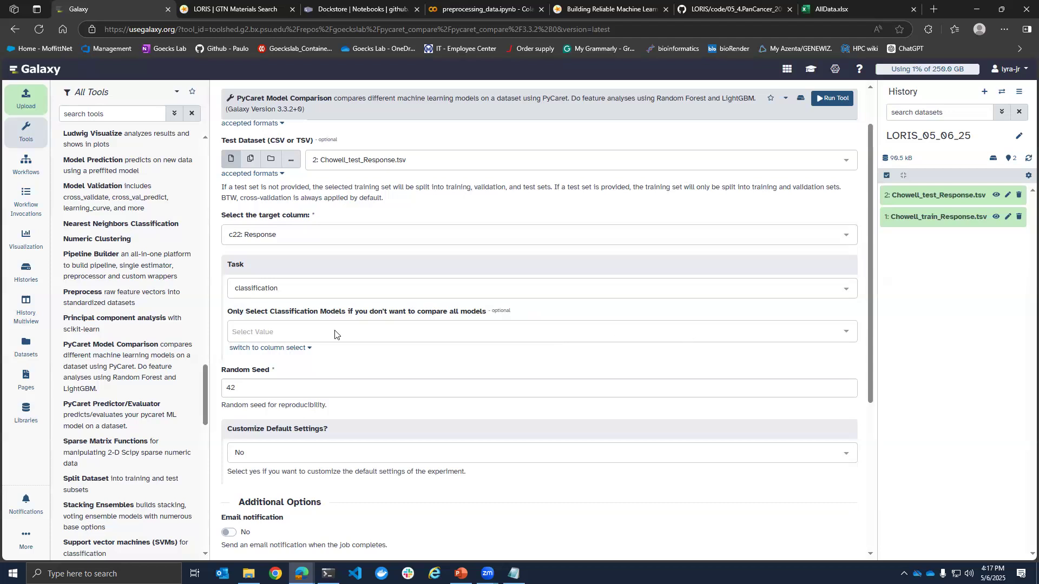
click(355, 327)
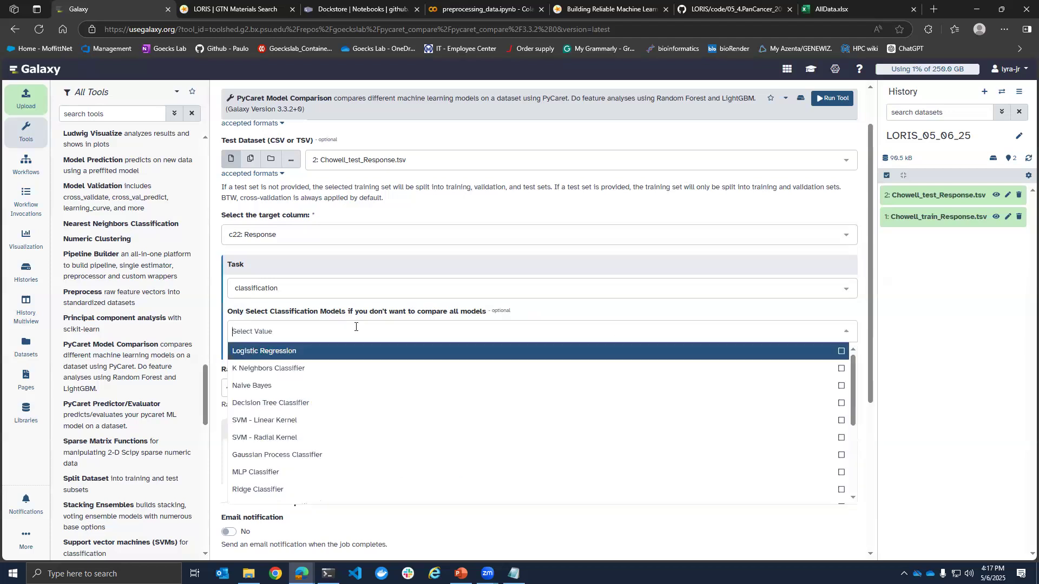
click(528, 310)
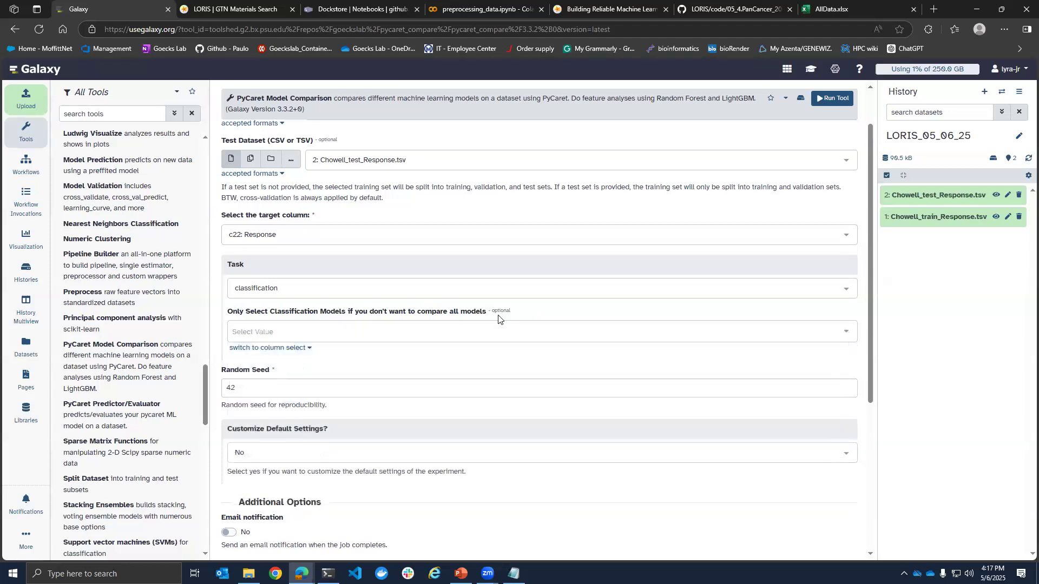
click(234, 332)
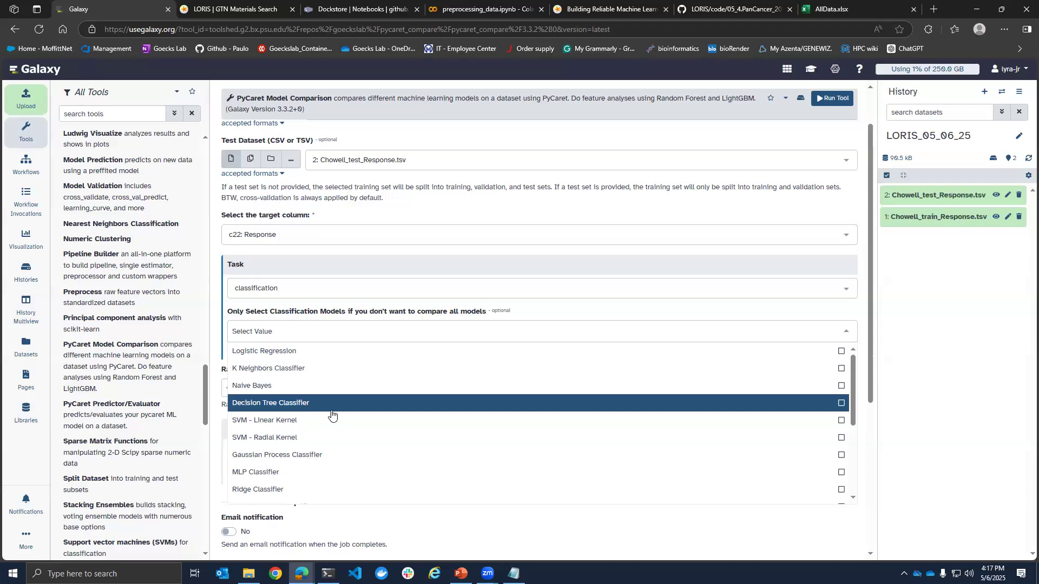
click(387, 317)
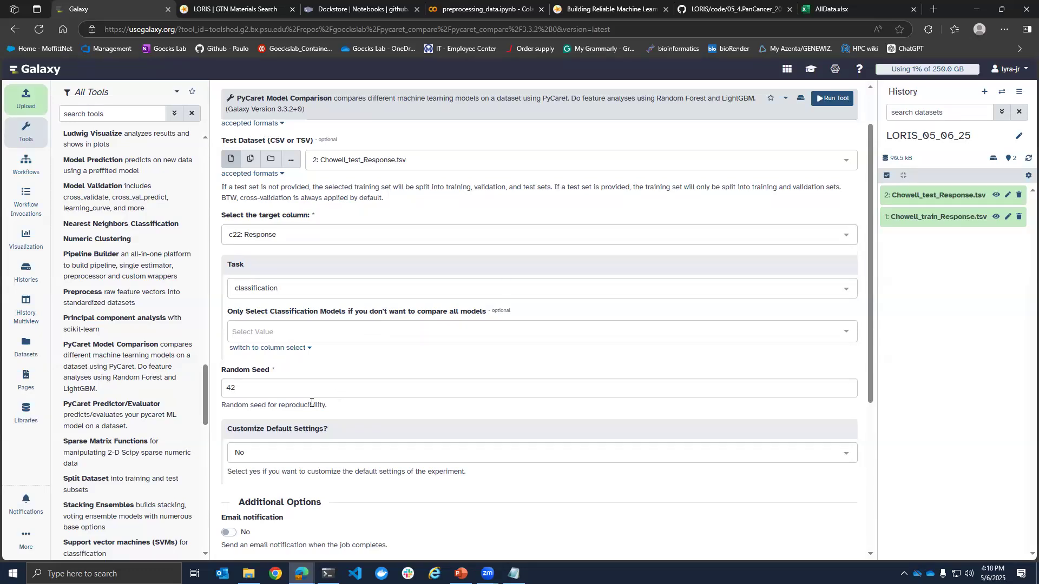
- Run the PyCaret Model Comparison with random seed 42 and without customizing the default settings
scroll(313, 401, down, 2)
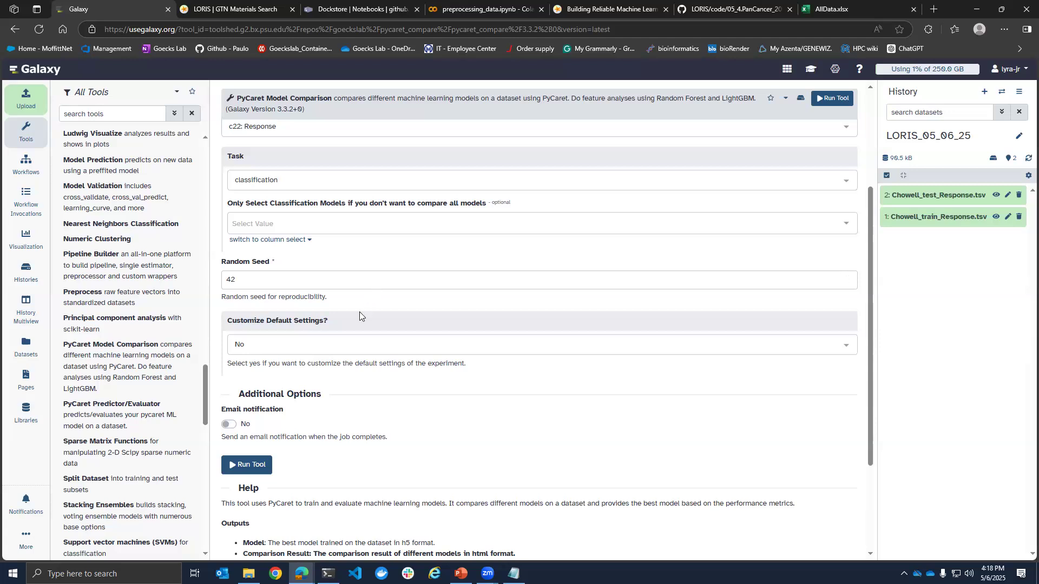
scroll(287, 424, down, 1)
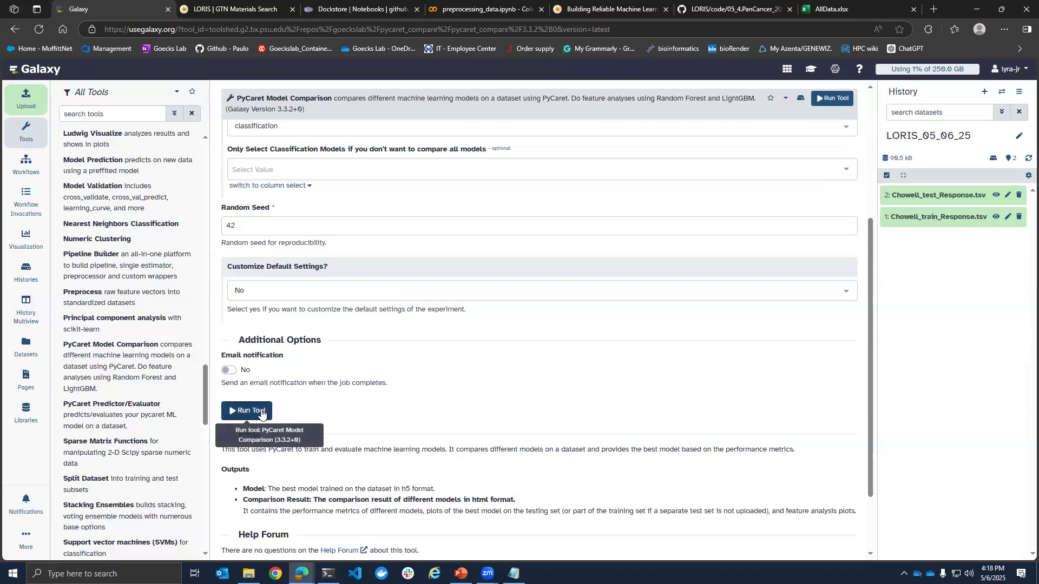
click(262, 412)
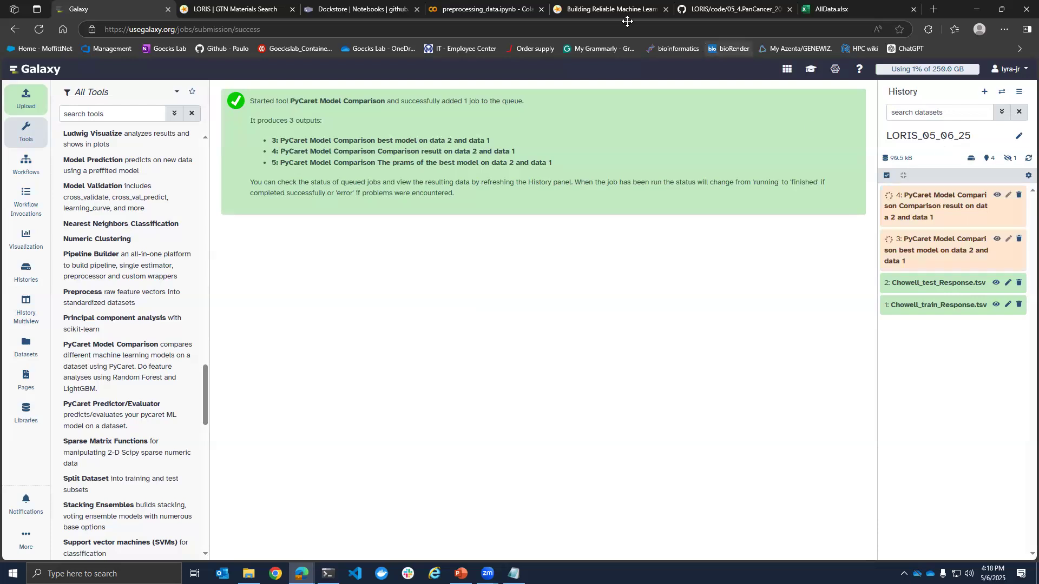
- Switch to the GTN search results, view the hands-on LORIS LLR6 PanCancer tutorial, and return to the results
click(233, 9)
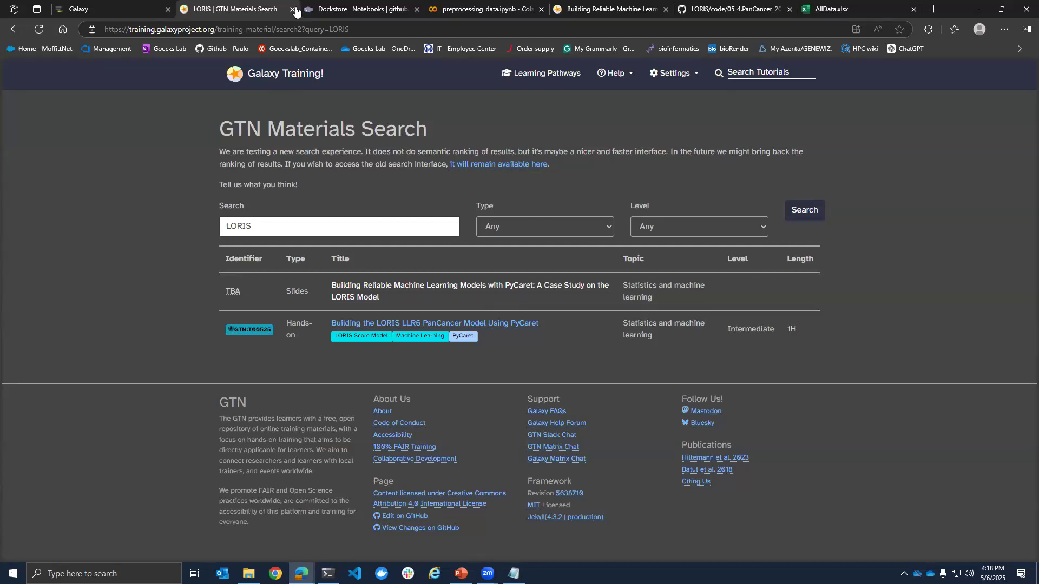
click(372, 325)
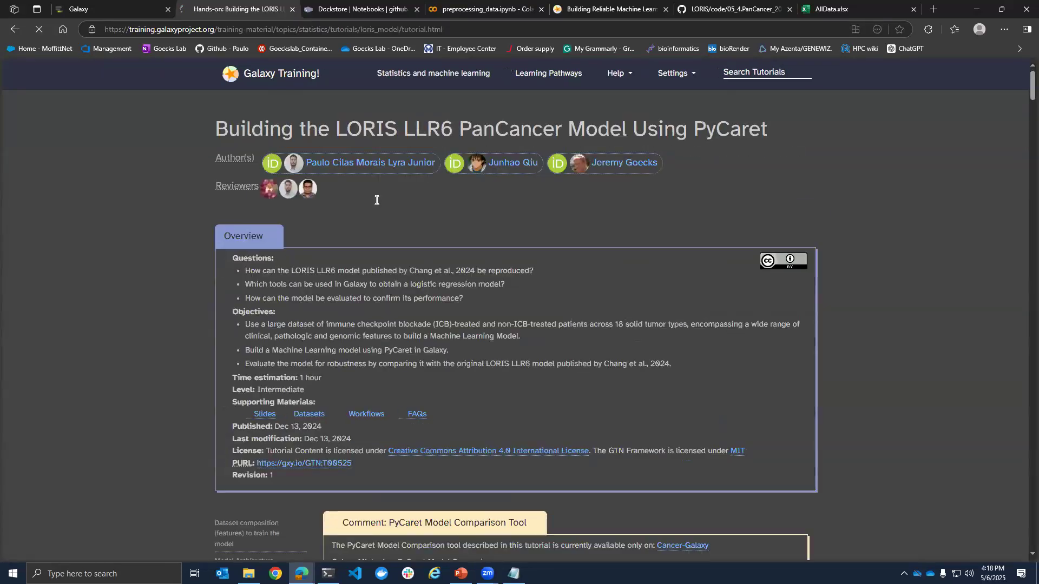
key(ctrl+Tab)
click(272, 13)
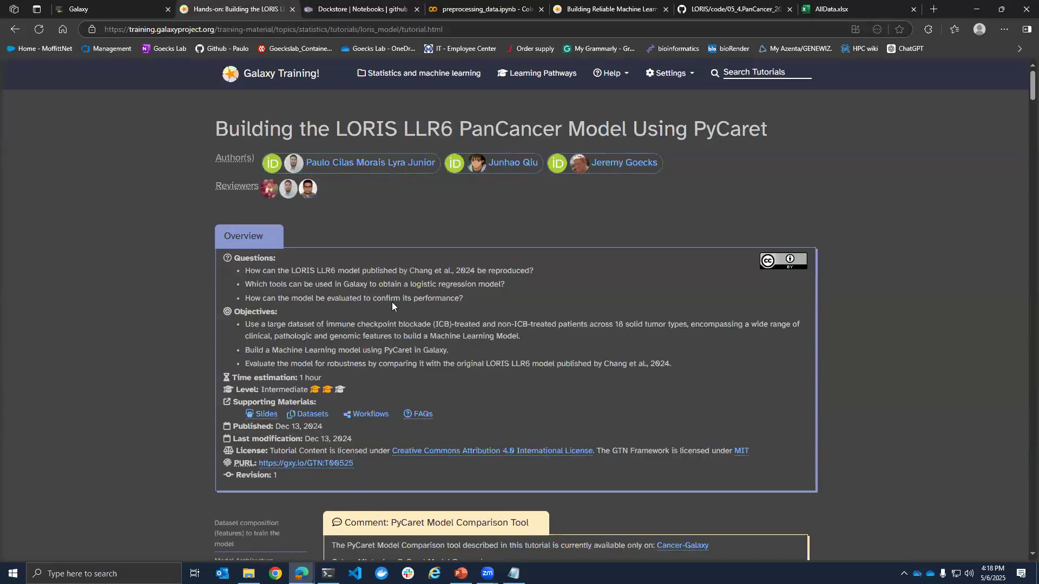
key(alt+Left)
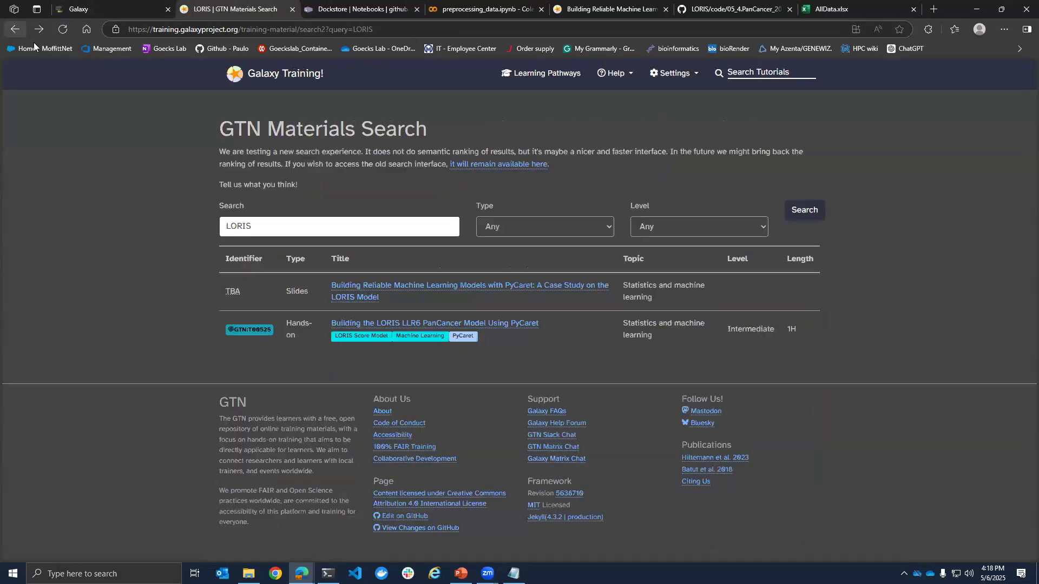
- Open the LORIS case study slides from the search results and advance to the PyCaret Model Report slide
click(379, 285)
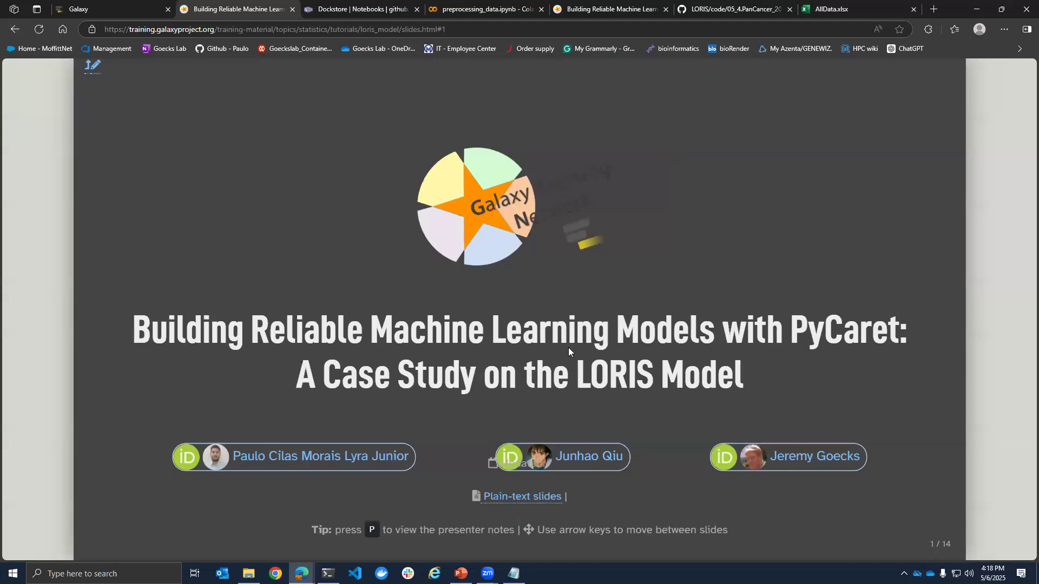
key(Right)
key(Right)
key(Right)
key(Right)
key(Right)
key(Right)
key(Right)
key(Right)
key(Right)
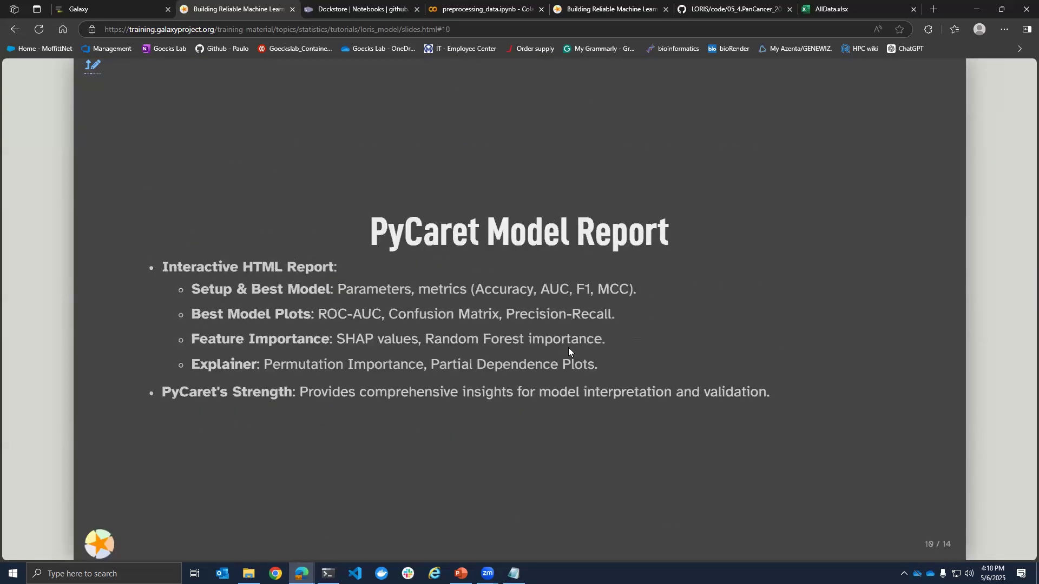
- Advance the slides to Model Evaluation Metrics and highlight the heading terms comparing PyCaret with the original 2024 study
key(Left)
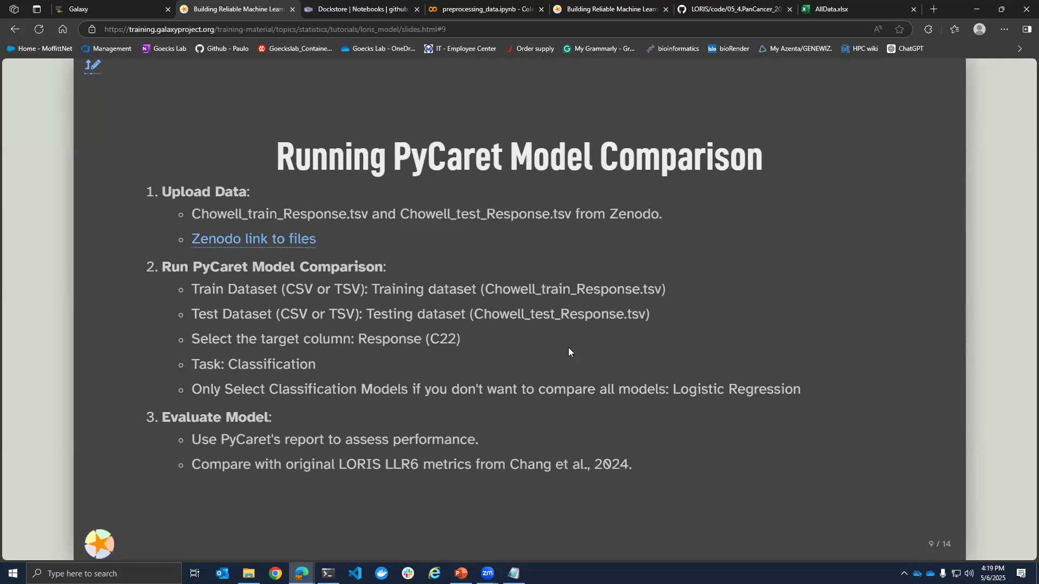
key(Right)
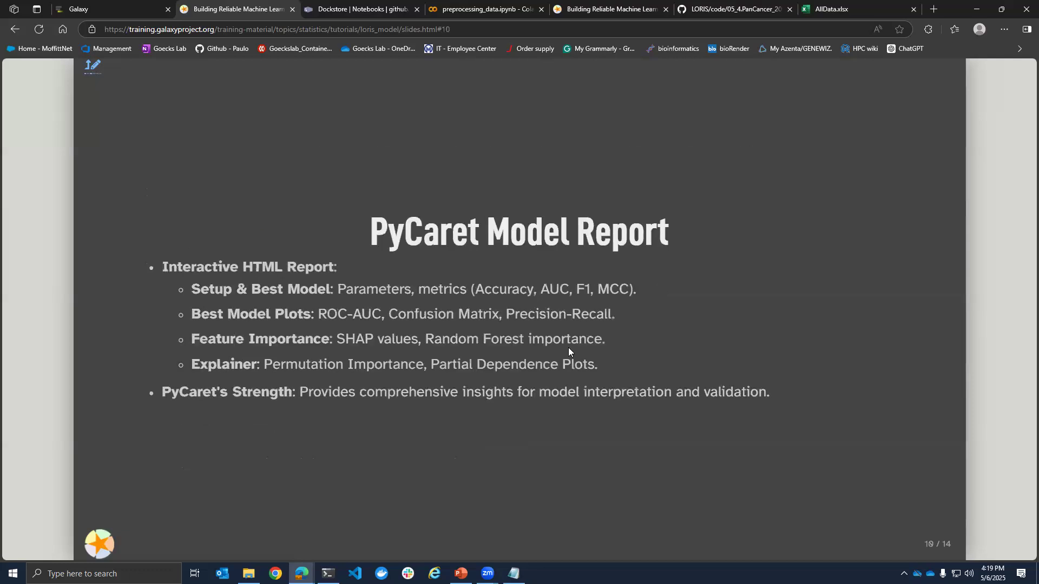
key(Right)
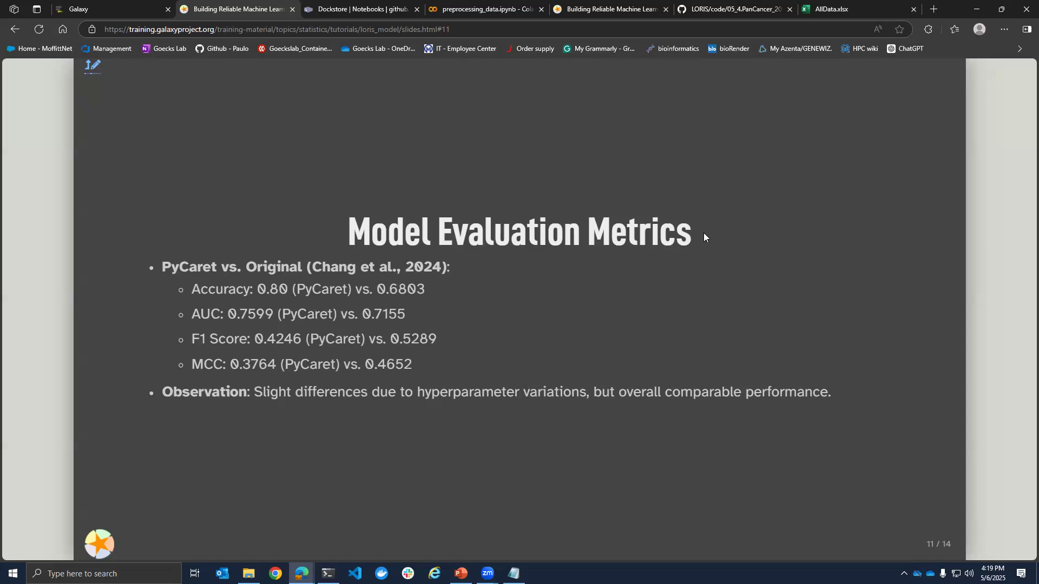
double_click(162, 267)
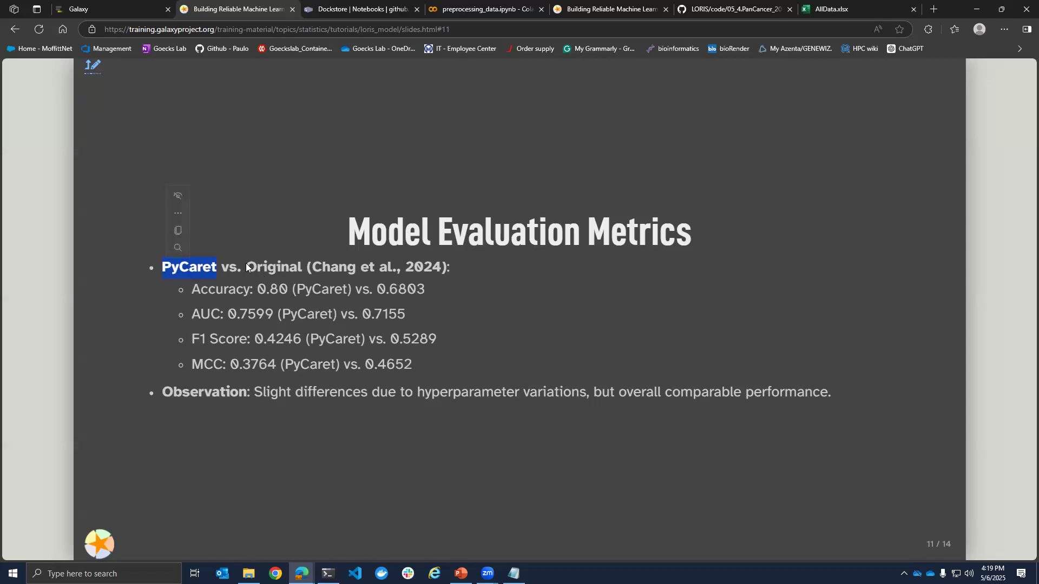
drag(246, 268, 448, 257)
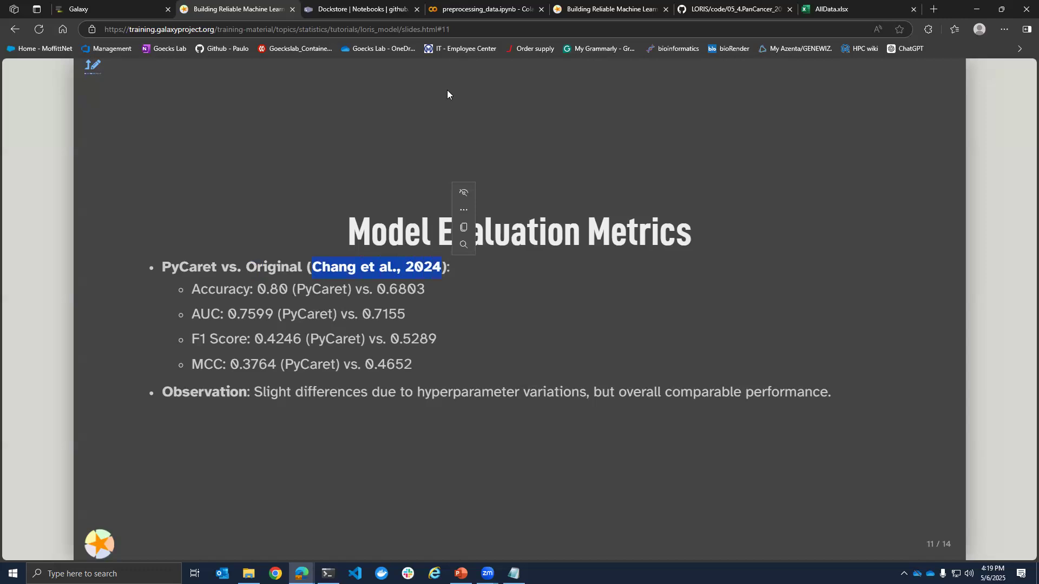
- View the code folder of the LORIS GitHub repository and return to the Model Evaluation Metrics slide
click(646, 16)
click(717, 10)
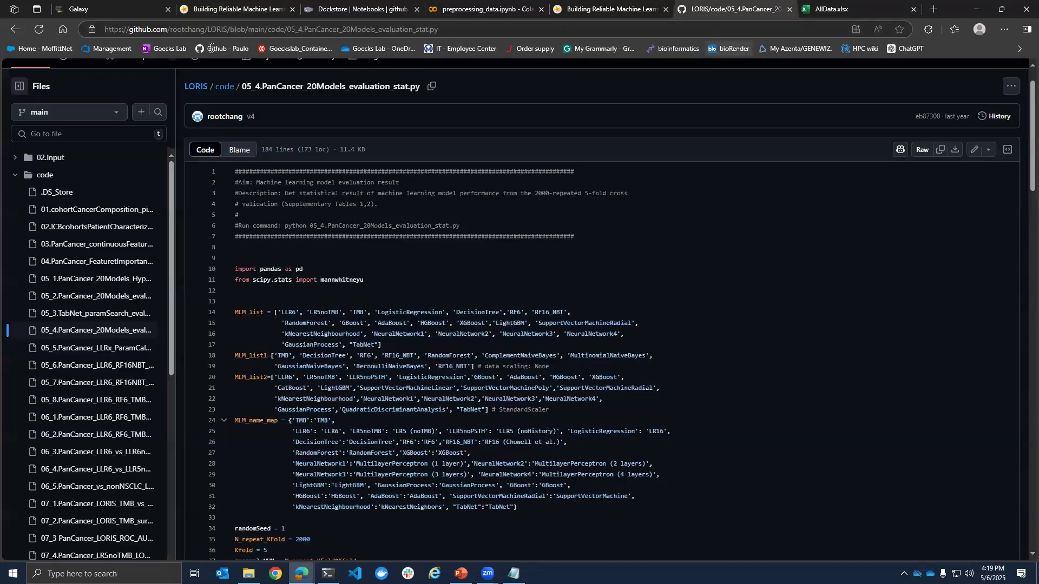
click(18, 29)
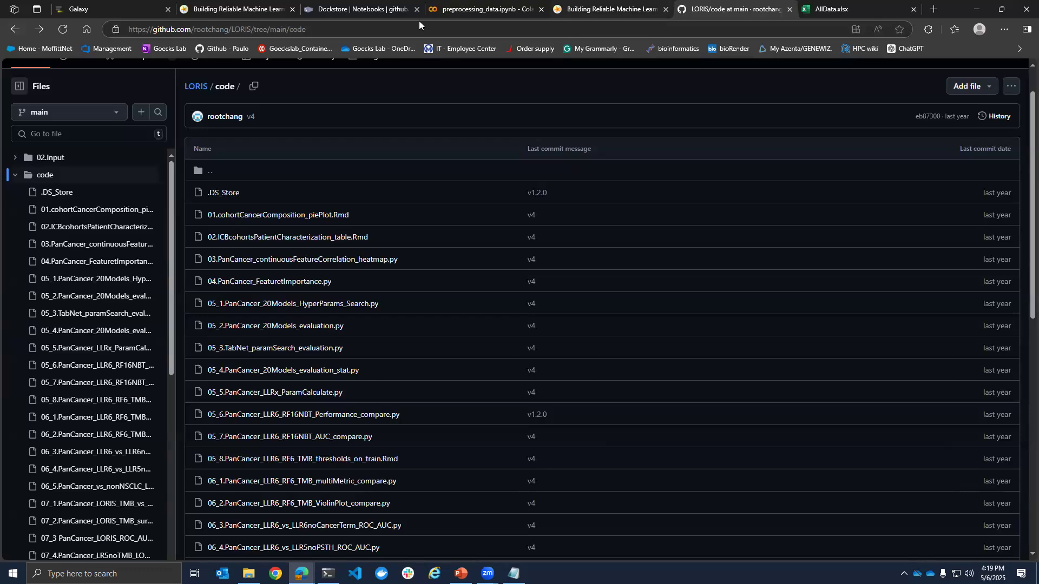
click(205, 4)
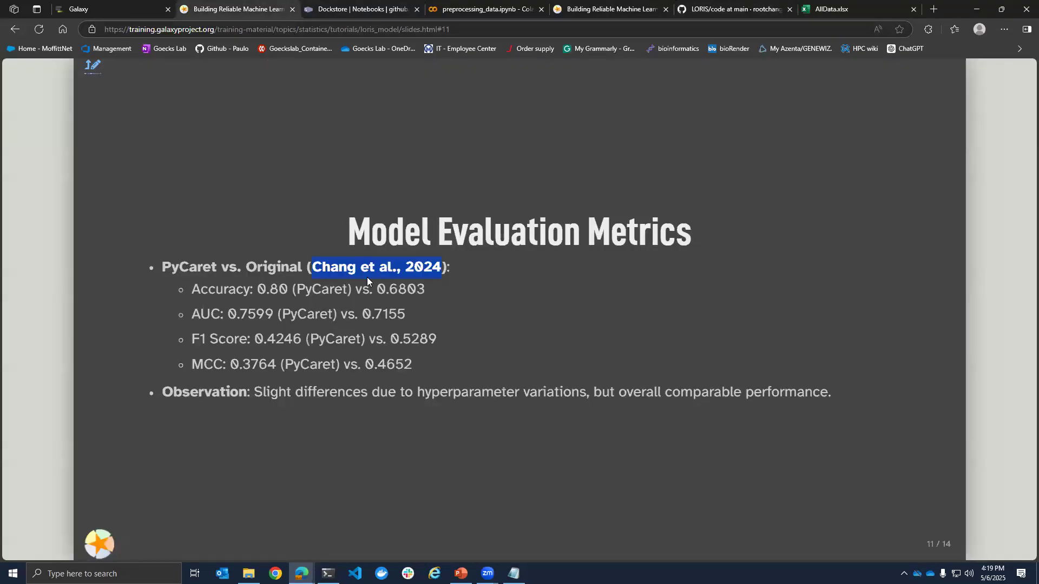
- Highlight the Accuracy comparison and the AUC label on the Model Evaluation Metrics slide, and clear the selection
click(367, 277)
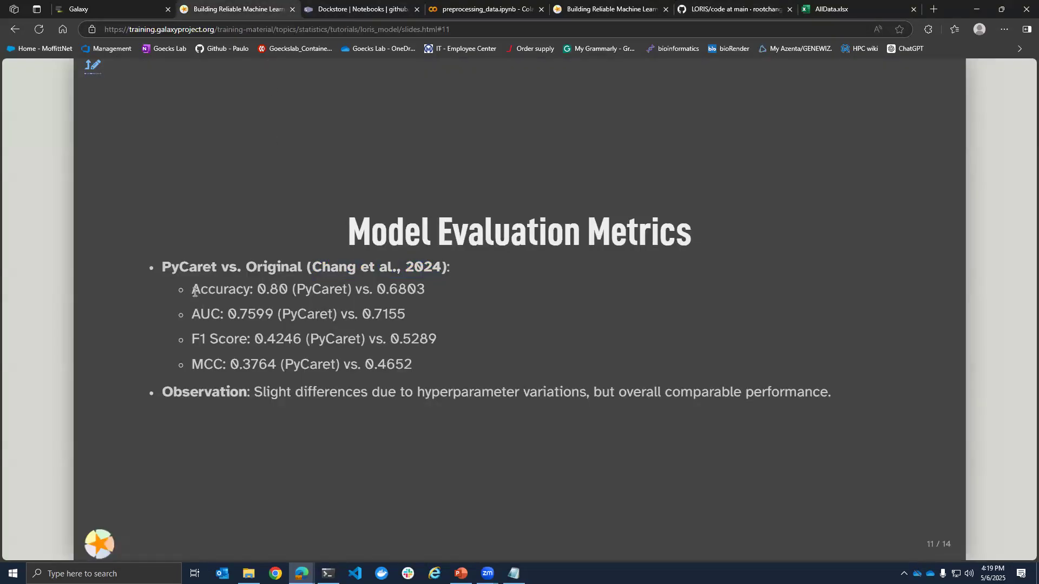
drag(194, 291, 430, 294)
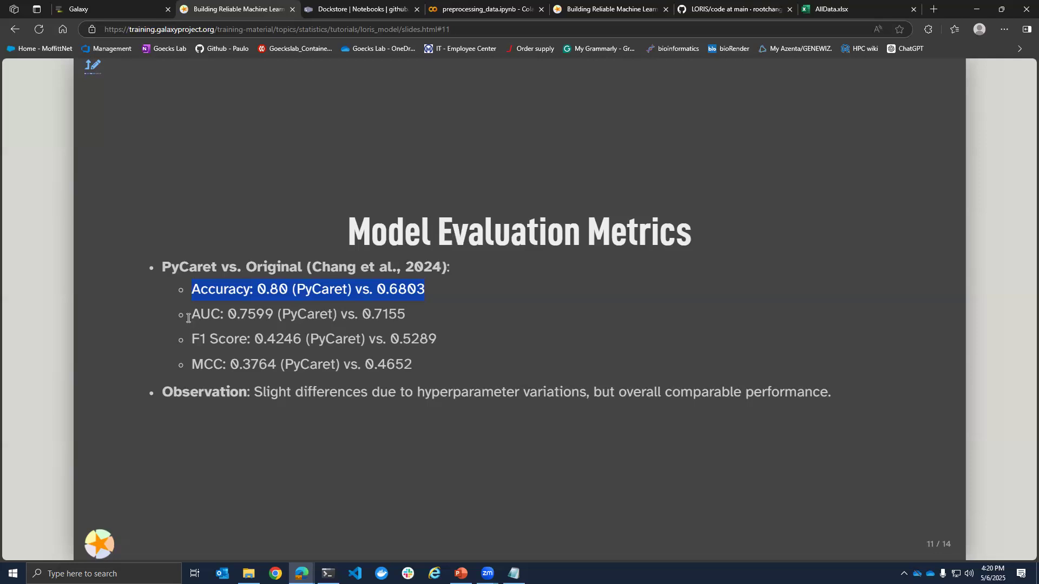
drag(196, 314, 222, 313)
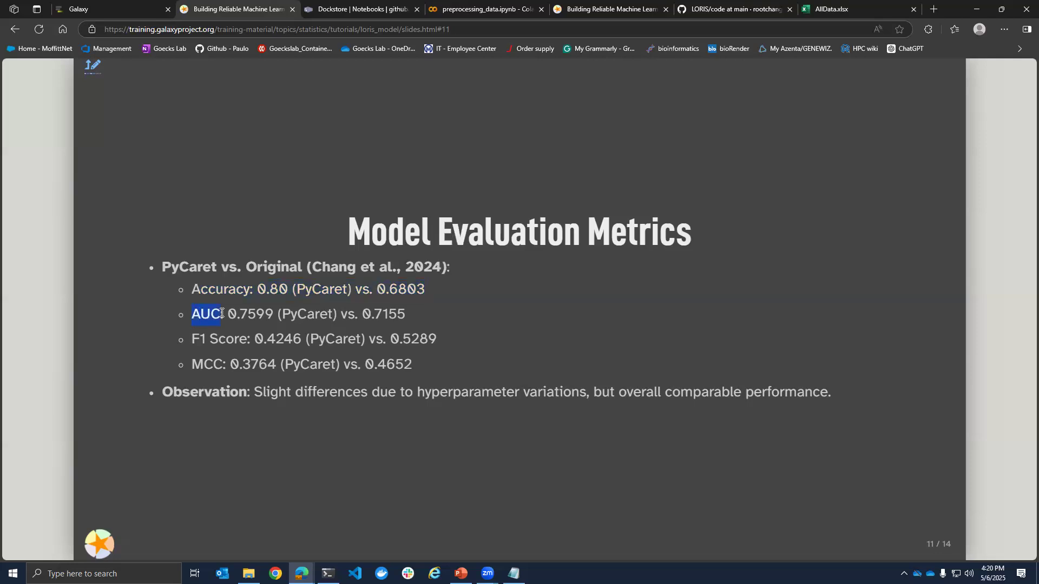
click(192, 316)
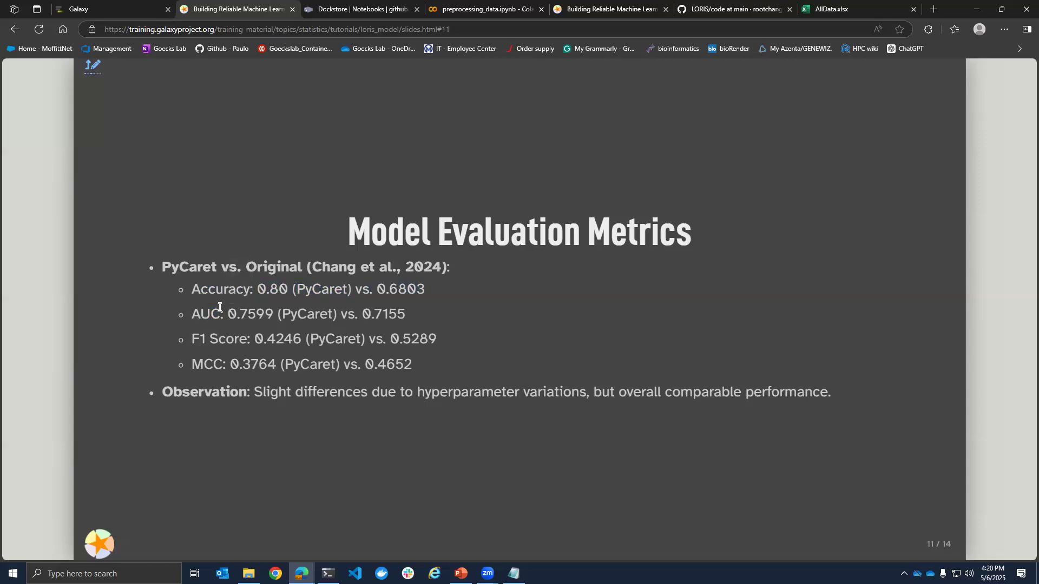
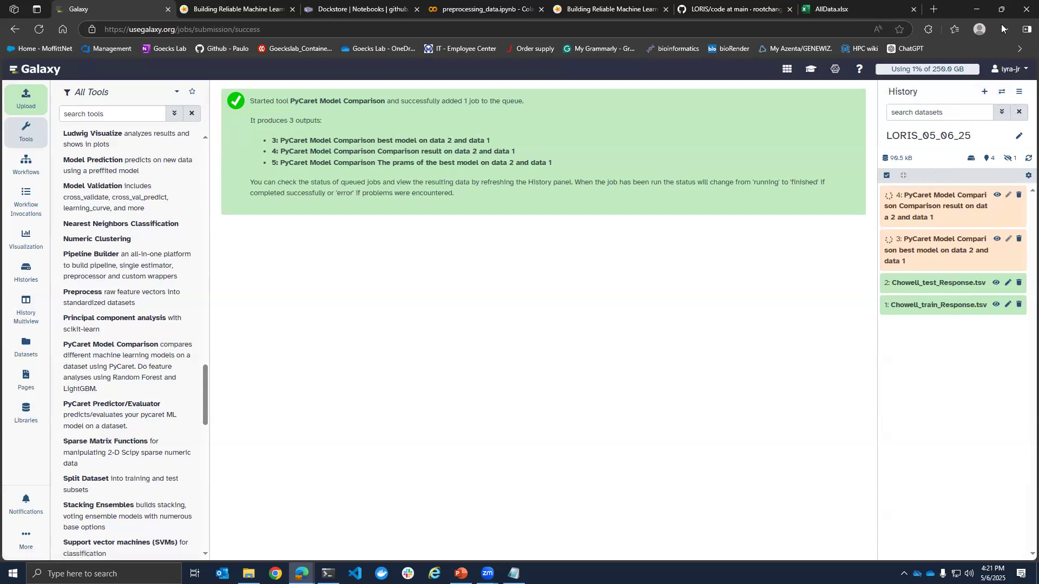
- Switch Galaxy to the LORIS - PyCaret history and open the details of the PyCaret Model Comparison result dataset
click(1002, 93)
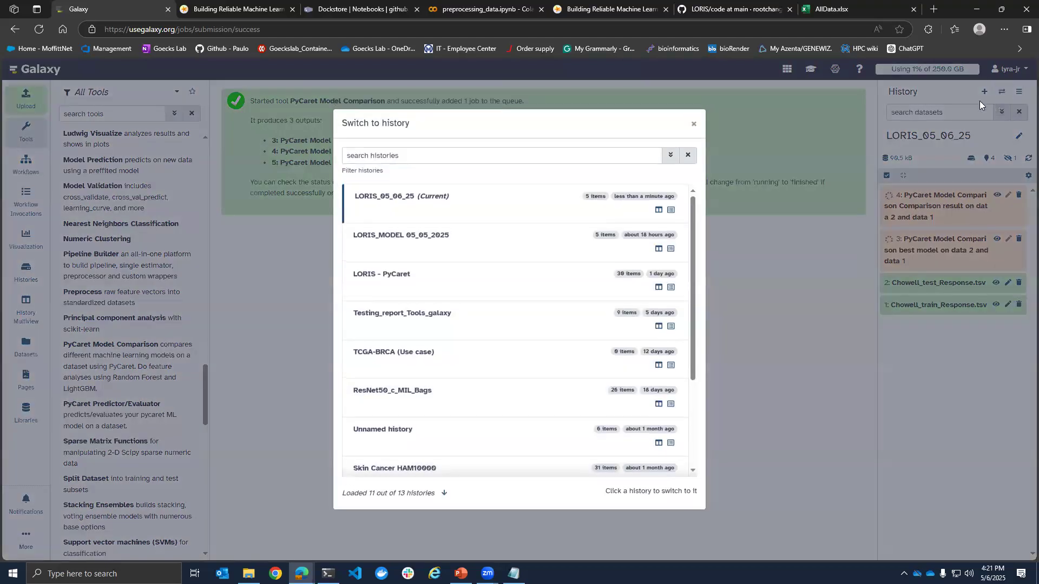
click(409, 274)
mouse_move(875, 202)
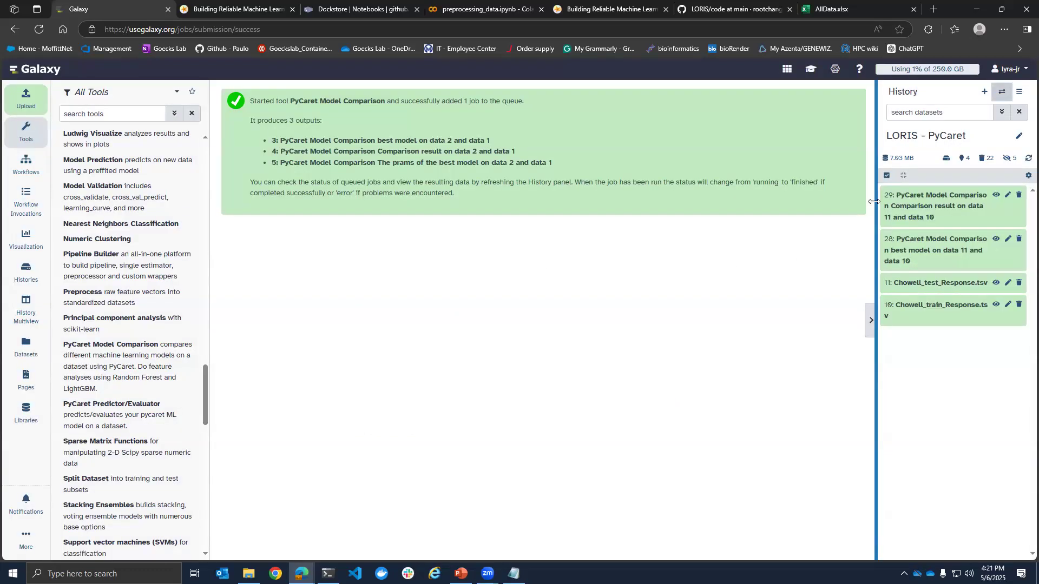
click(983, 198)
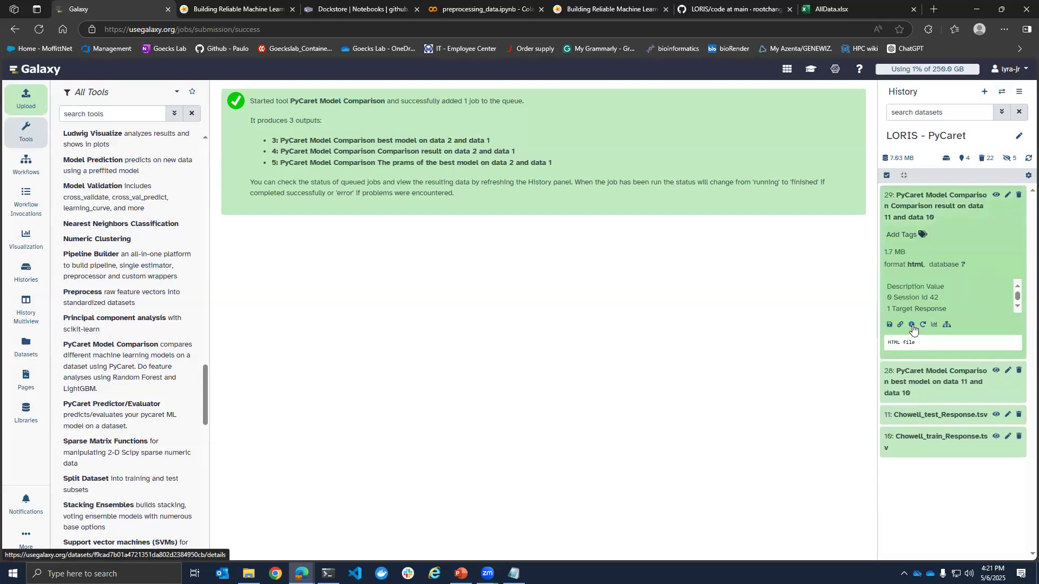
click(964, 218)
click(963, 219)
click(913, 326)
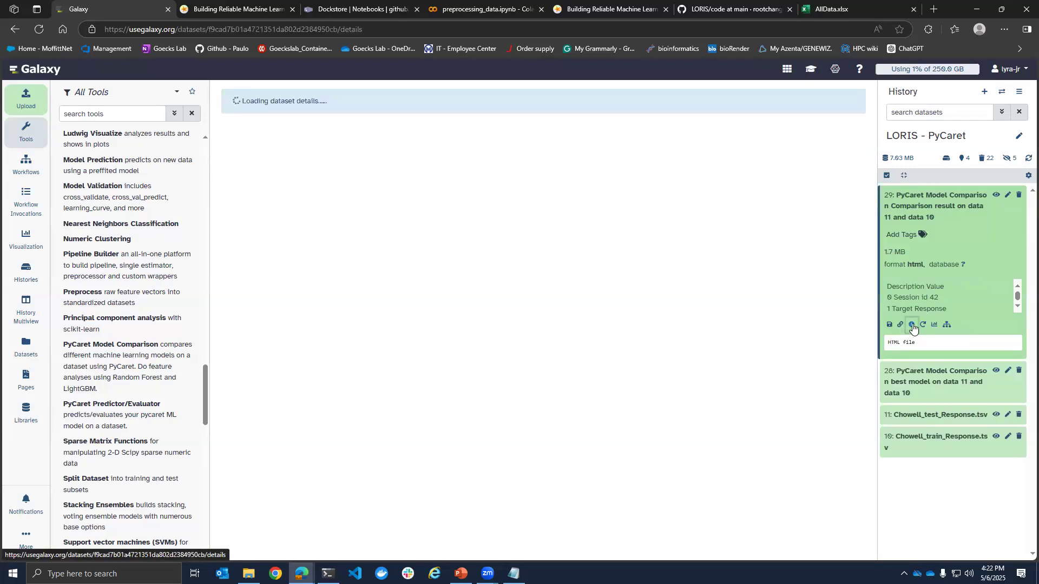
- Examine the result dataset's tool parameters, job outputs and job metrics, and highlight the Job Runtime (Wall Clock) row
scroll(553, 280, down, 7)
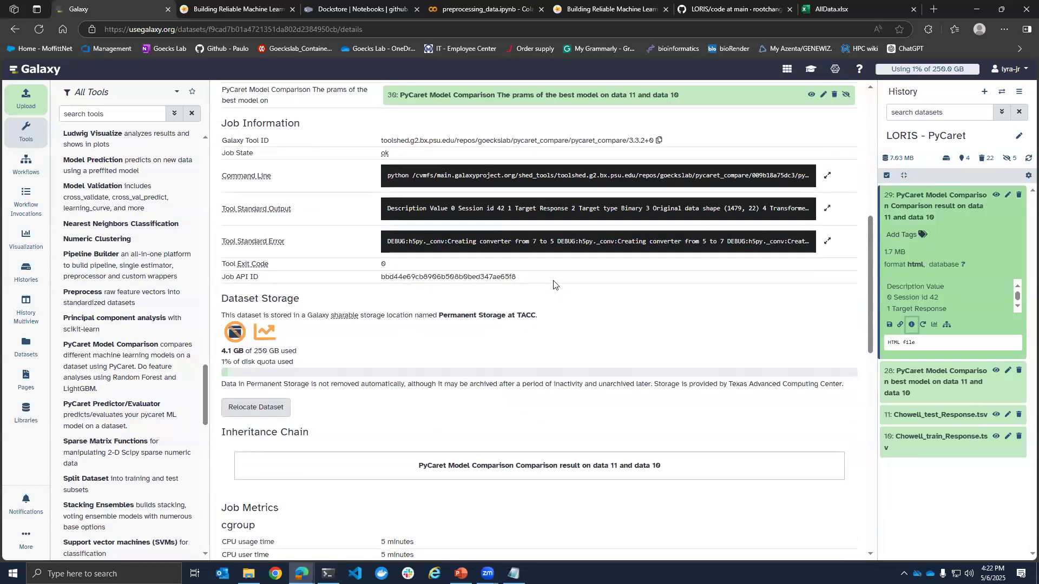
scroll(553, 280, up, 7)
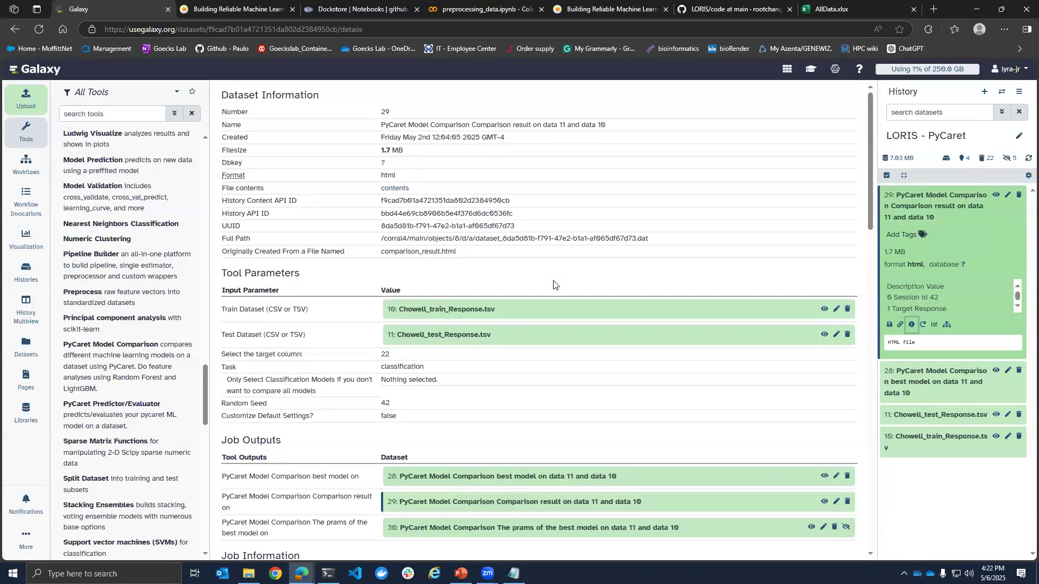
scroll(553, 284, down, 1)
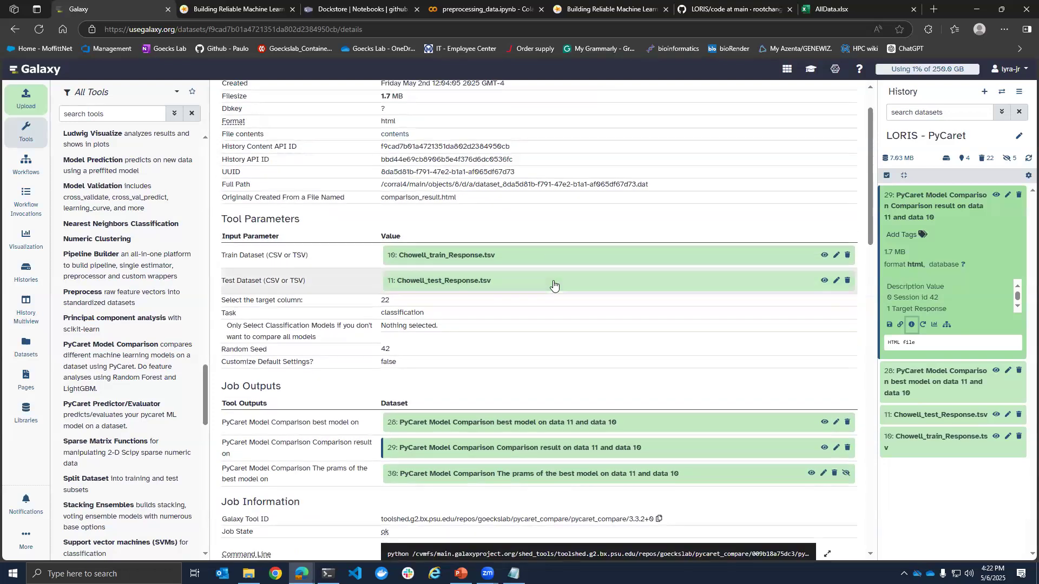
scroll(553, 284, up, 1)
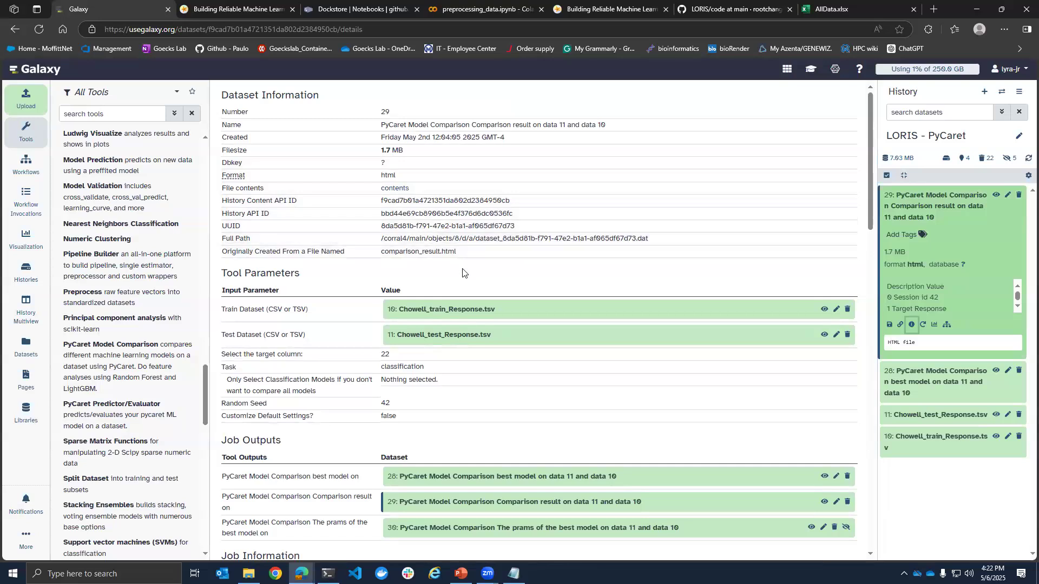
scroll(463, 273, down, 2)
scroll(463, 274, down, 3)
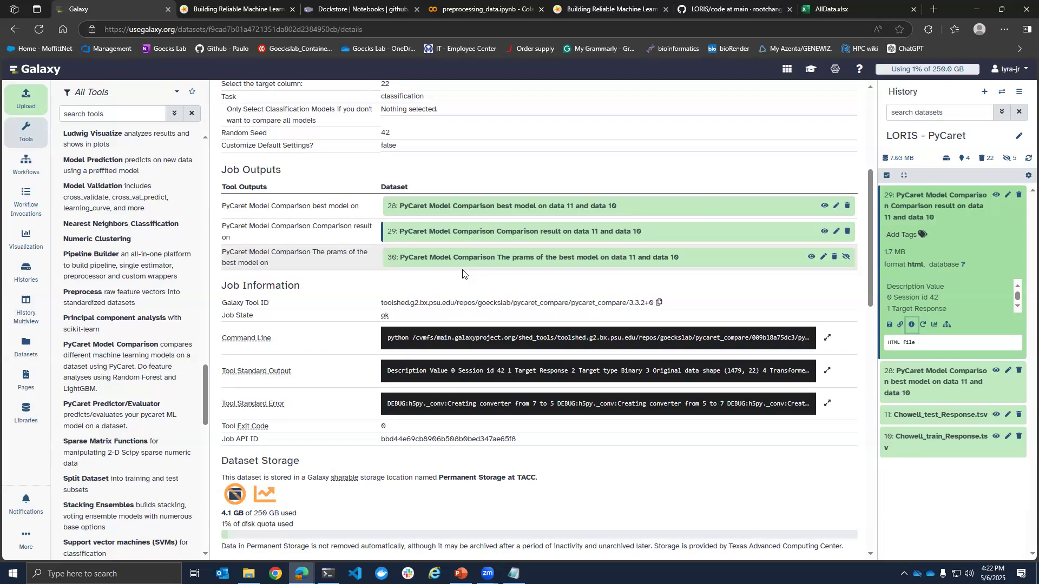
scroll(463, 273, down, 3)
scroll(463, 273, down, 6)
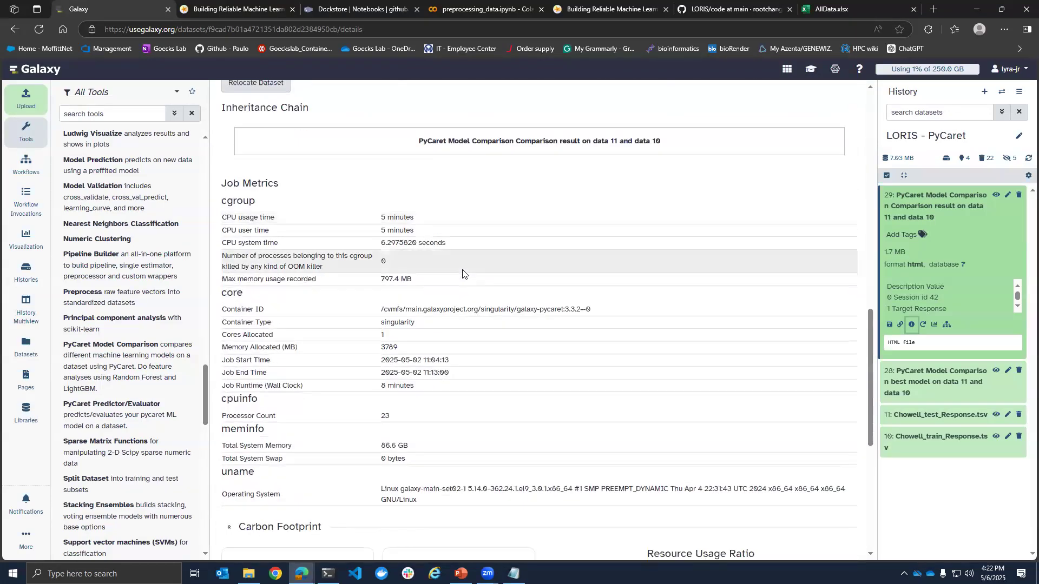
scroll(462, 273, down, 1)
scroll(351, 281, down, 1)
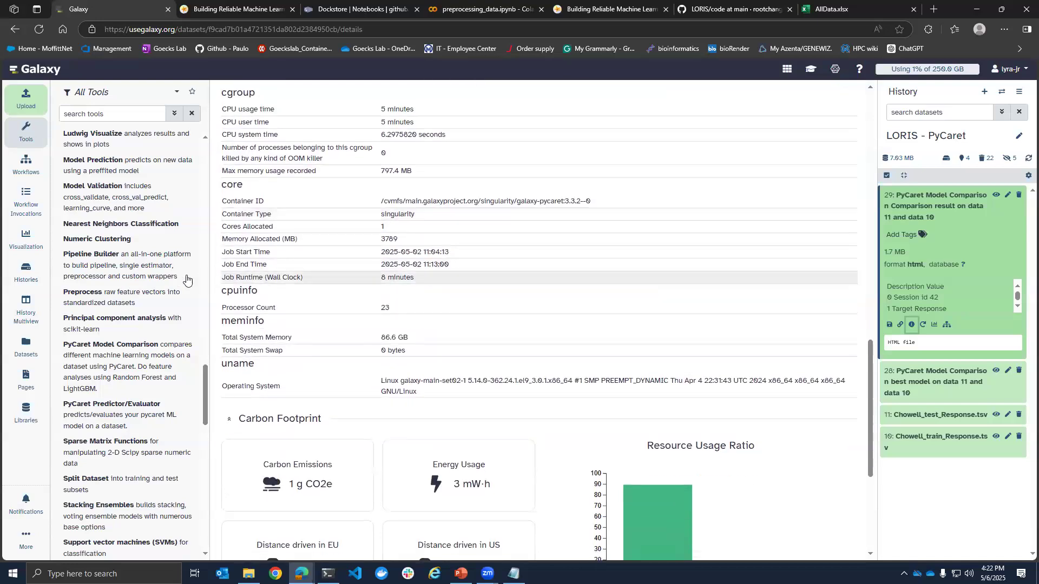
drag(187, 277, 448, 281)
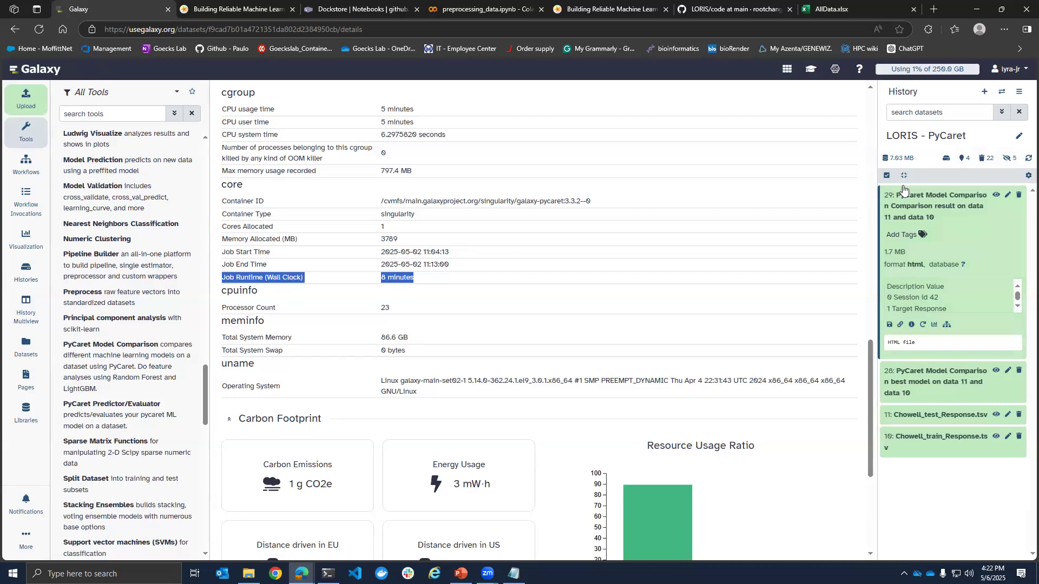
- Download the PyCaret Model Comparison best model dataset as an h5 file and try to open it
click(948, 210)
click(939, 248)
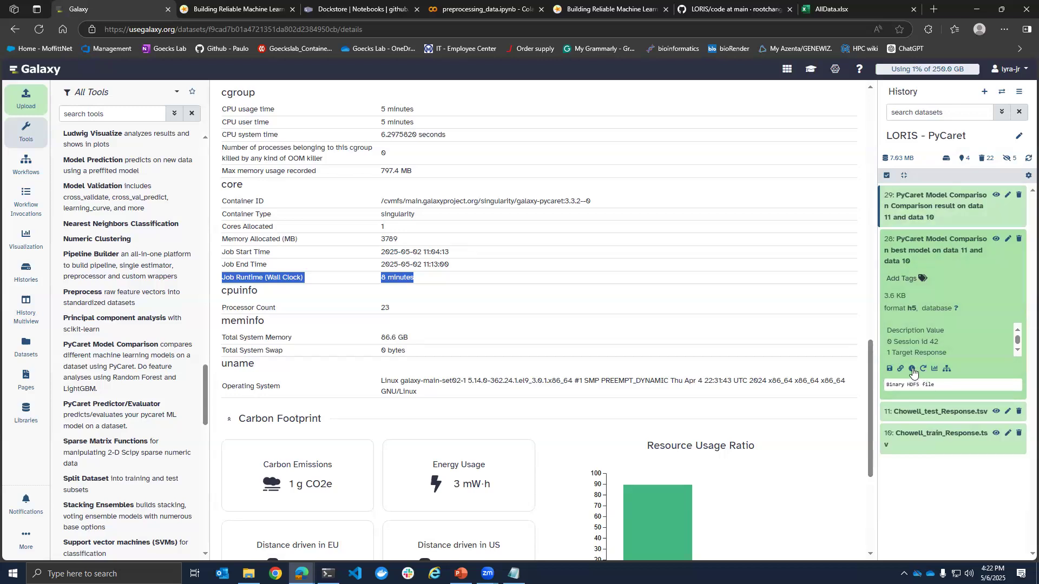
click(889, 368)
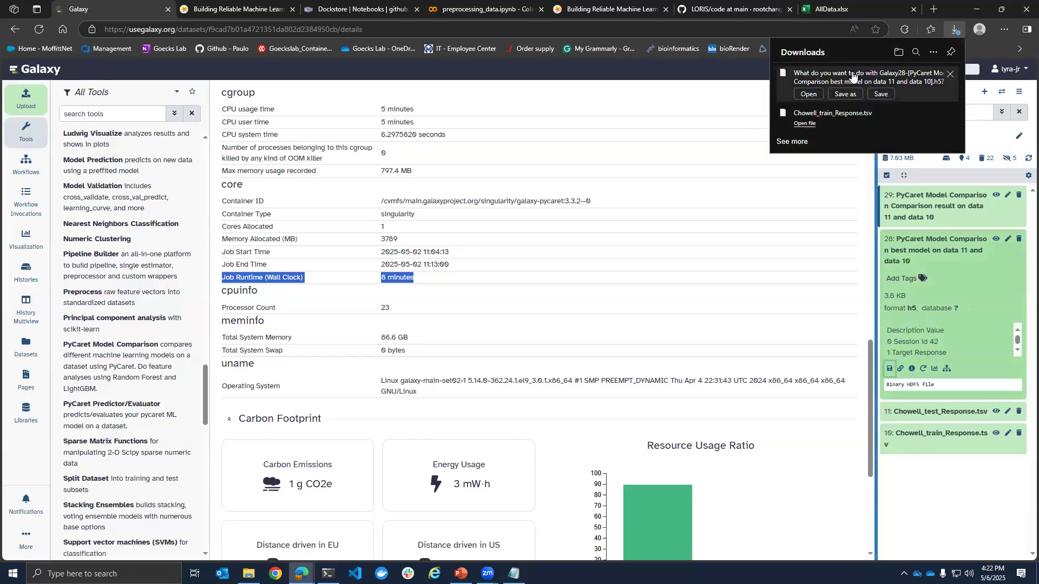
click(880, 94)
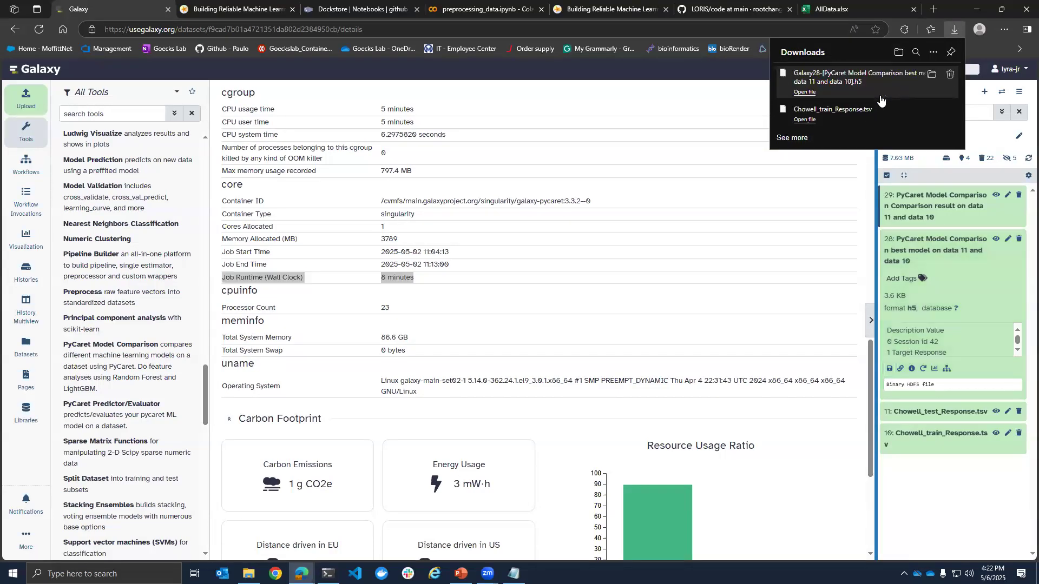
click(839, 86)
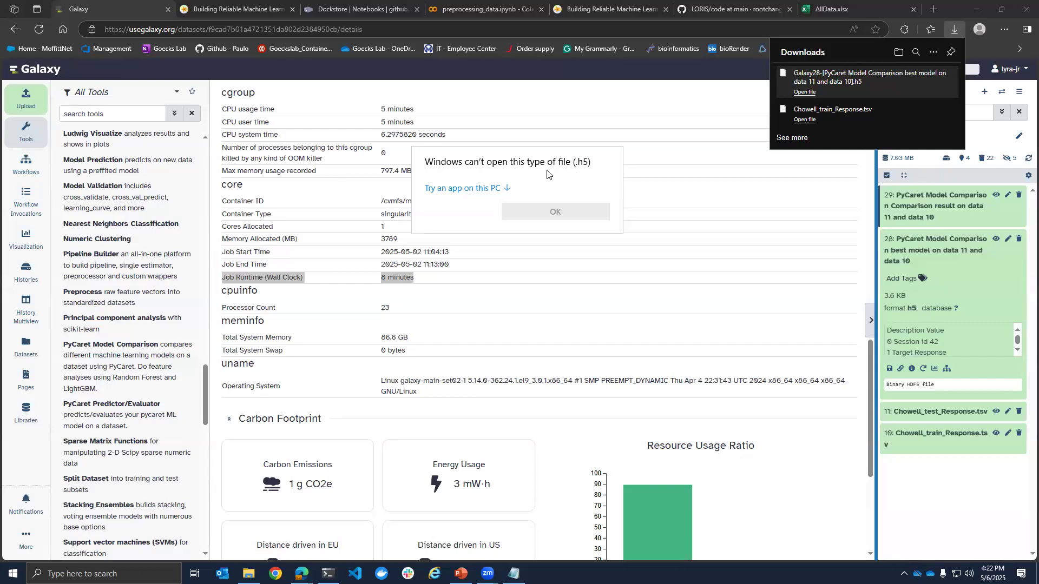
click(675, 244)
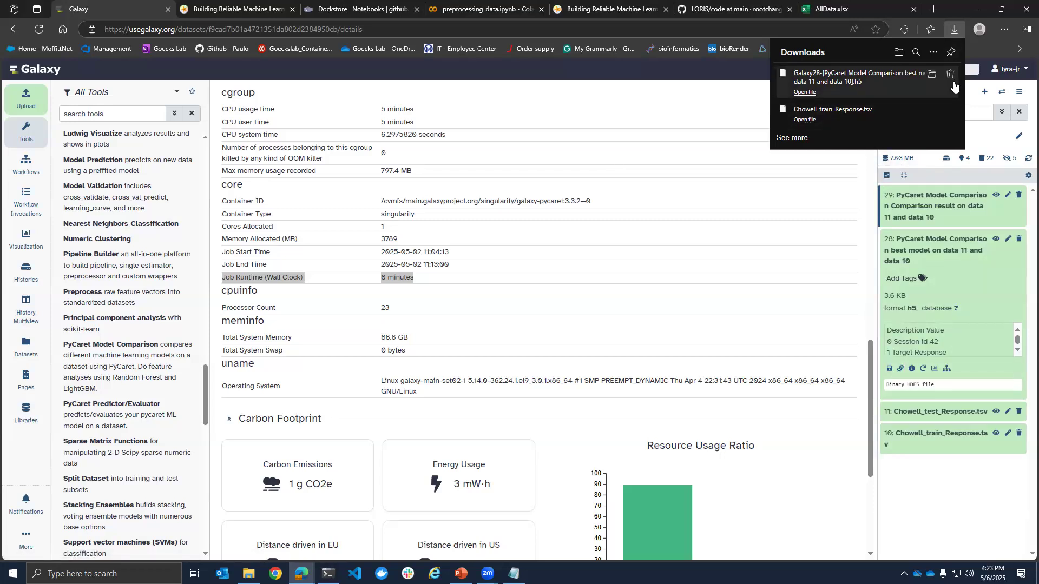
- Display the PyCaret Model Training Report from the comparison result and examine its setup and best model parameters
click(967, 245)
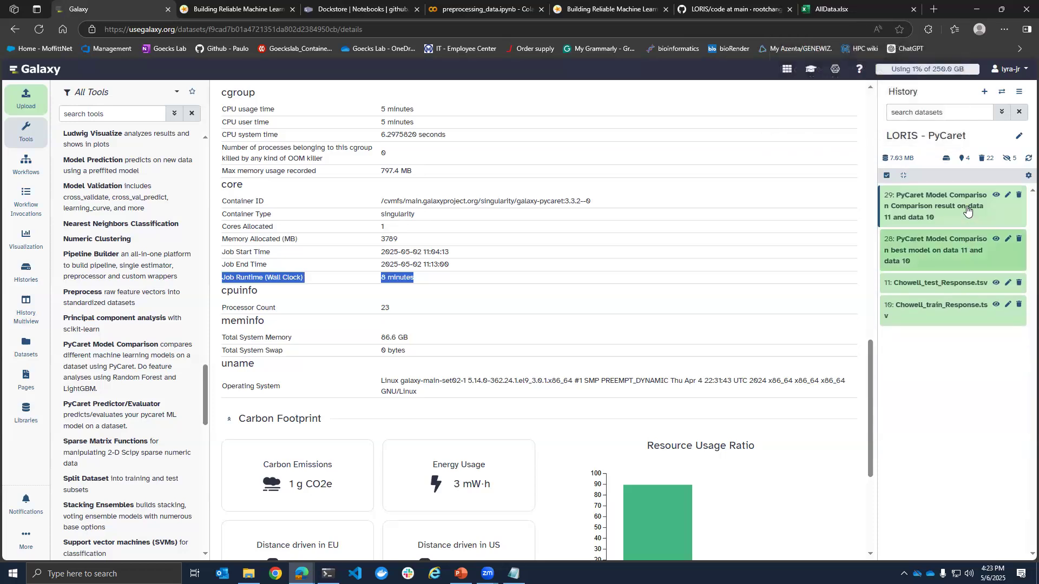
click(965, 220)
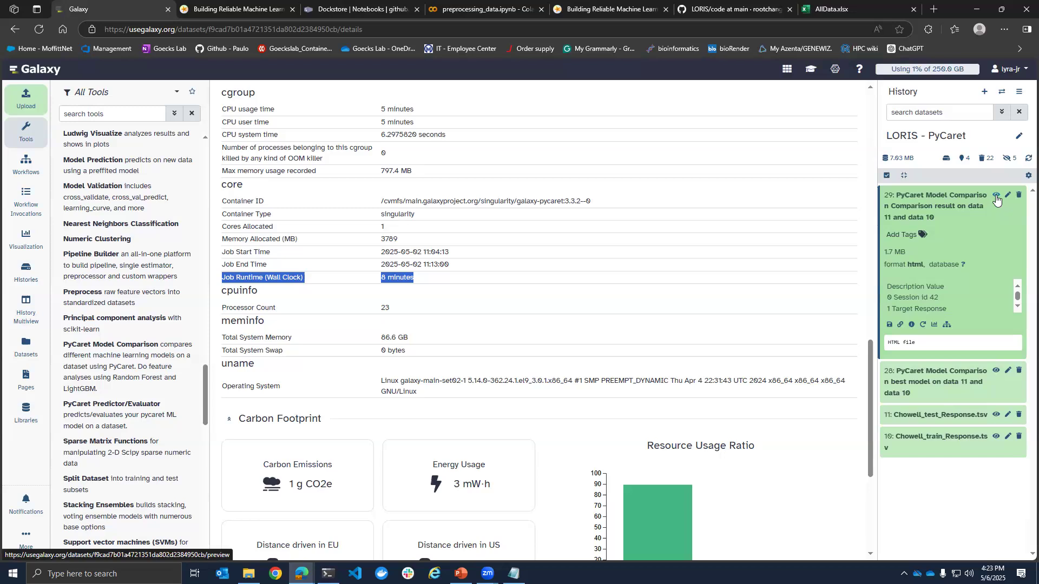
click(996, 196)
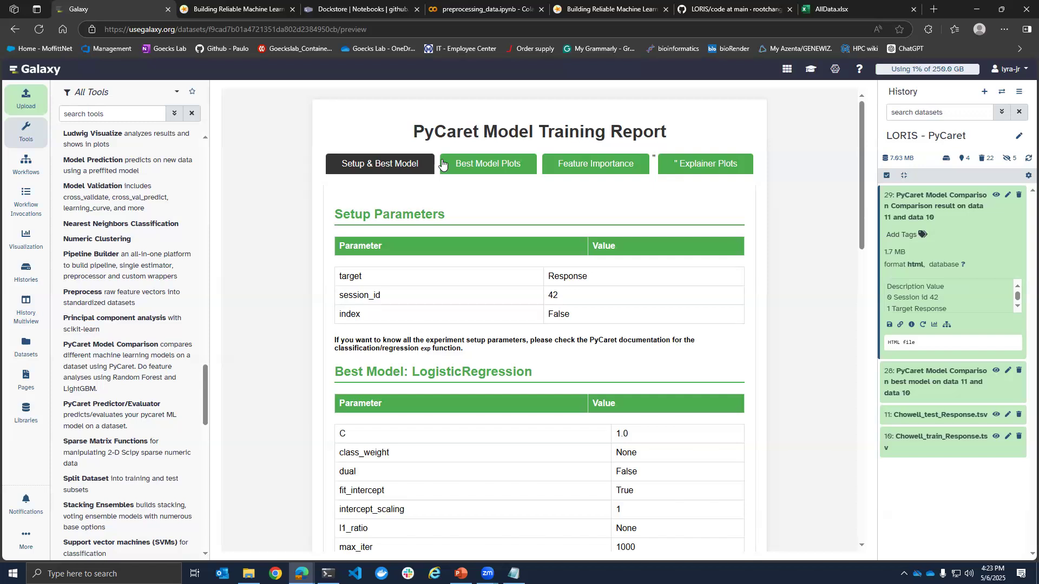
scroll(476, 151, down, 2)
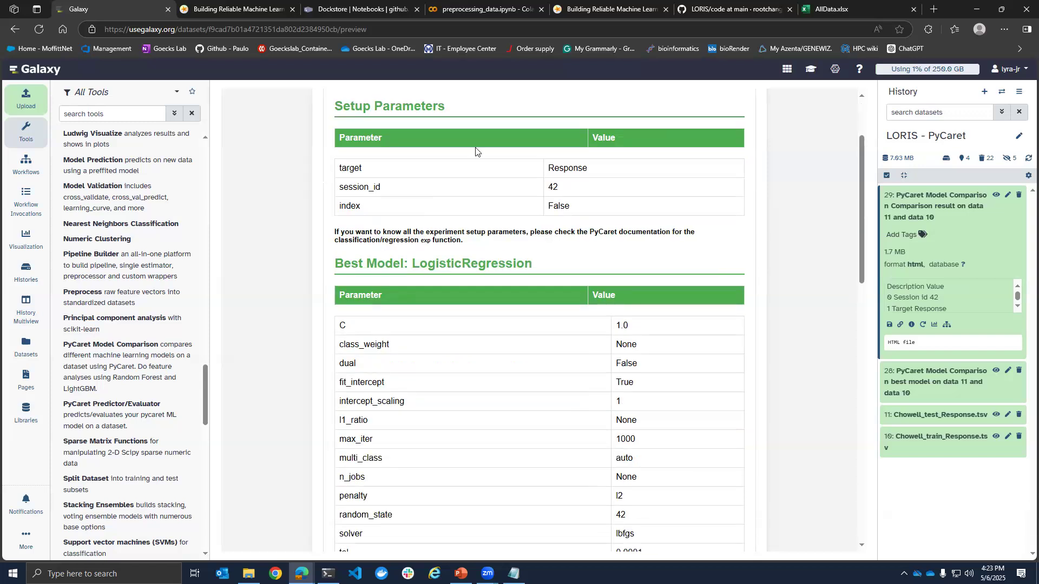
scroll(621, 188, down, 3)
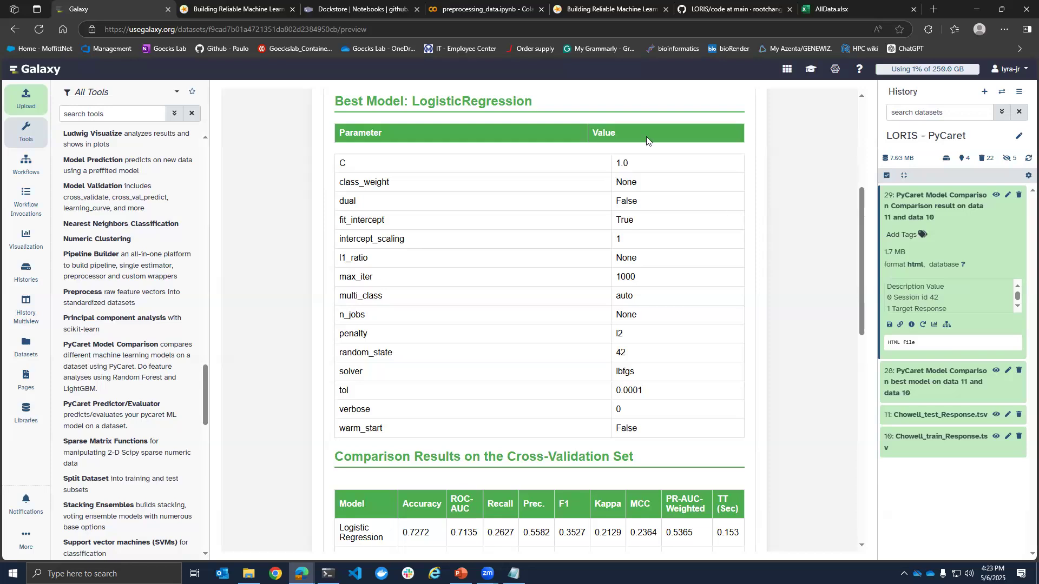
- Return from the Dockstore notebook to the hands-on LORIS tutorial and go to its Hyperparameters section
click(255, 8)
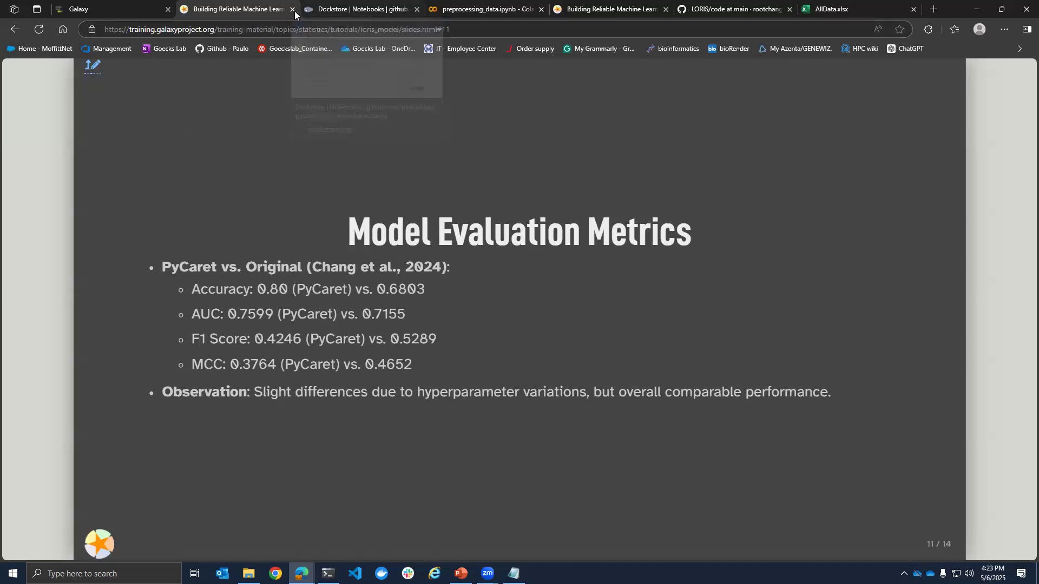
click(328, 15)
click(6, 31)
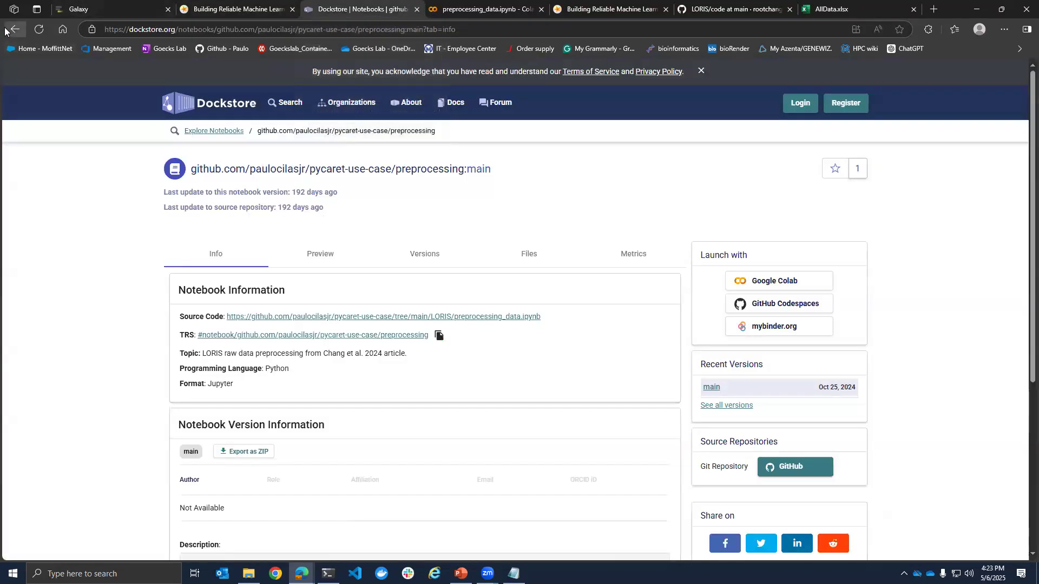
scroll(491, 181, down, 7)
scroll(491, 184, down, 15)
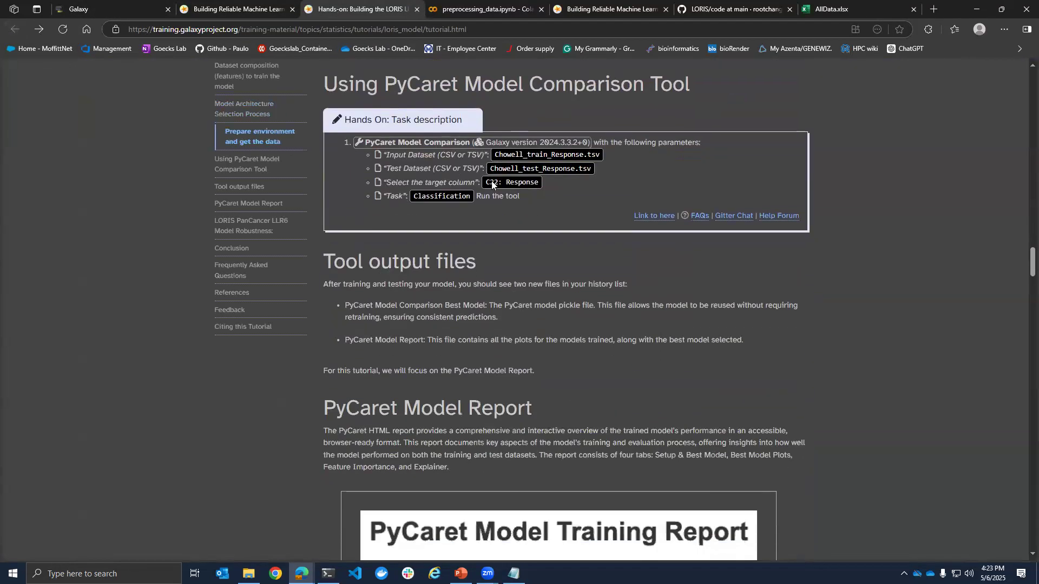
scroll(492, 180, down, 13)
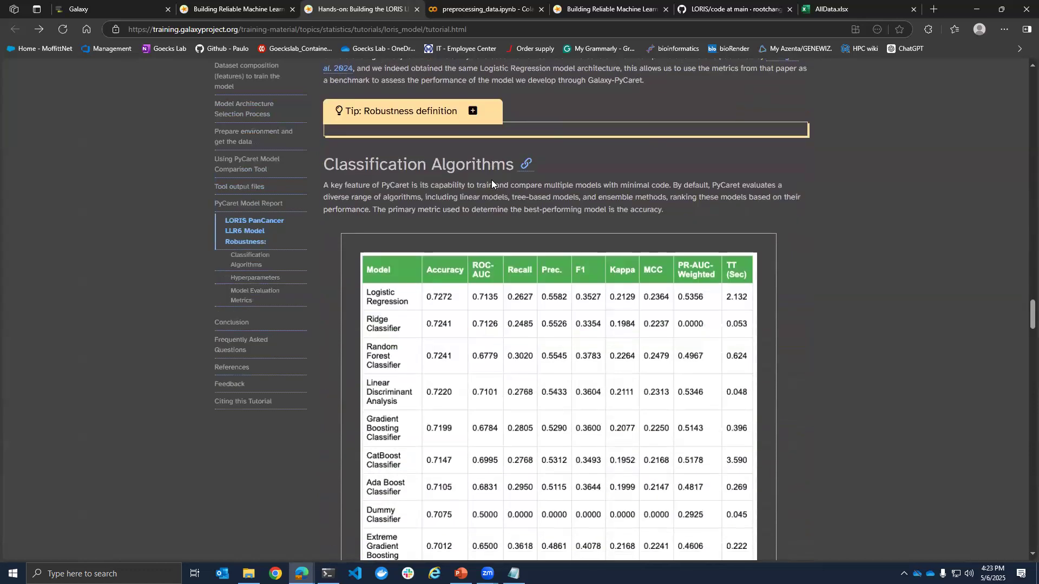
scroll(492, 180, down, 3)
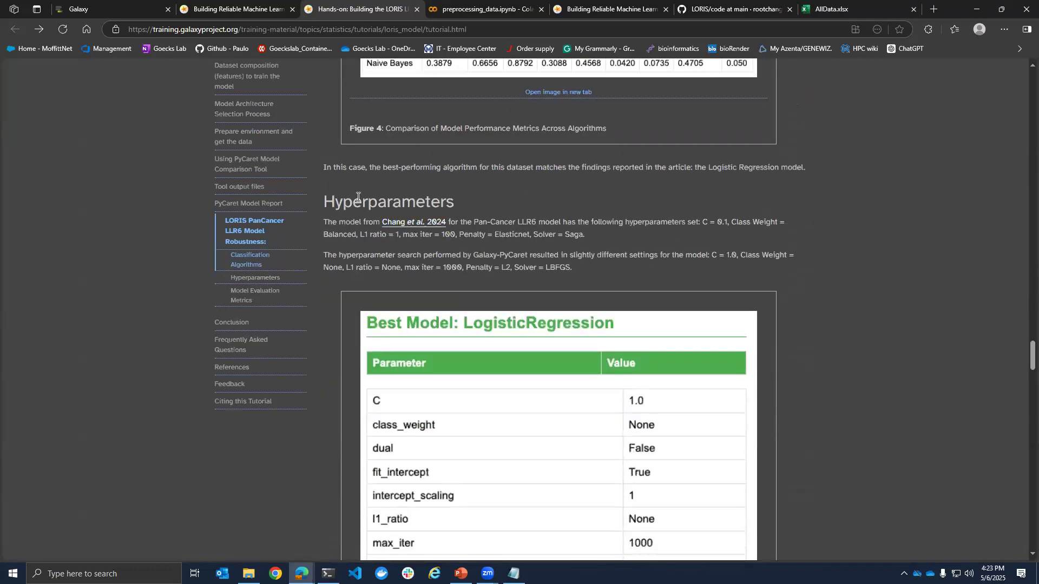
- Examine the tutorial's published and Galaxy-PyCaret hyperparameters, the best model table and the Hyperparameters meaning comment
scroll(480, 228, down, 1)
scroll(481, 228, down, 2)
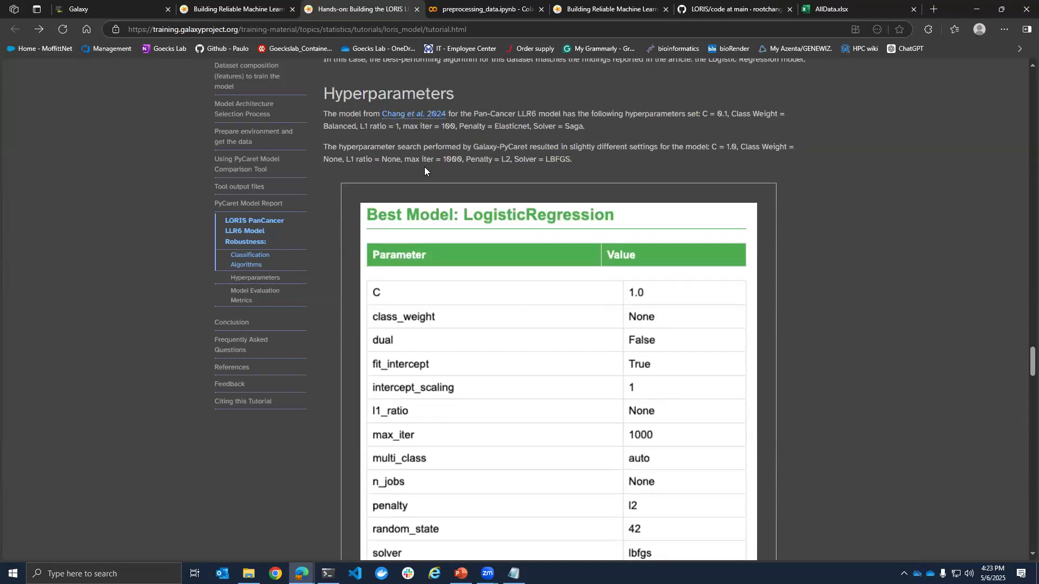
scroll(517, 184, down, 6)
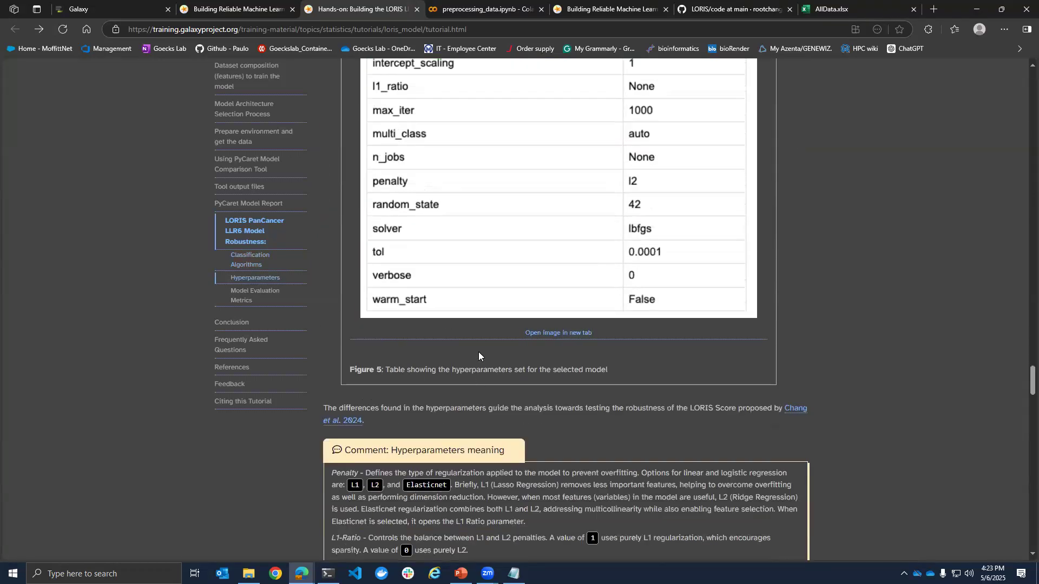
scroll(478, 351, down, 2)
scroll(481, 245, down, 3)
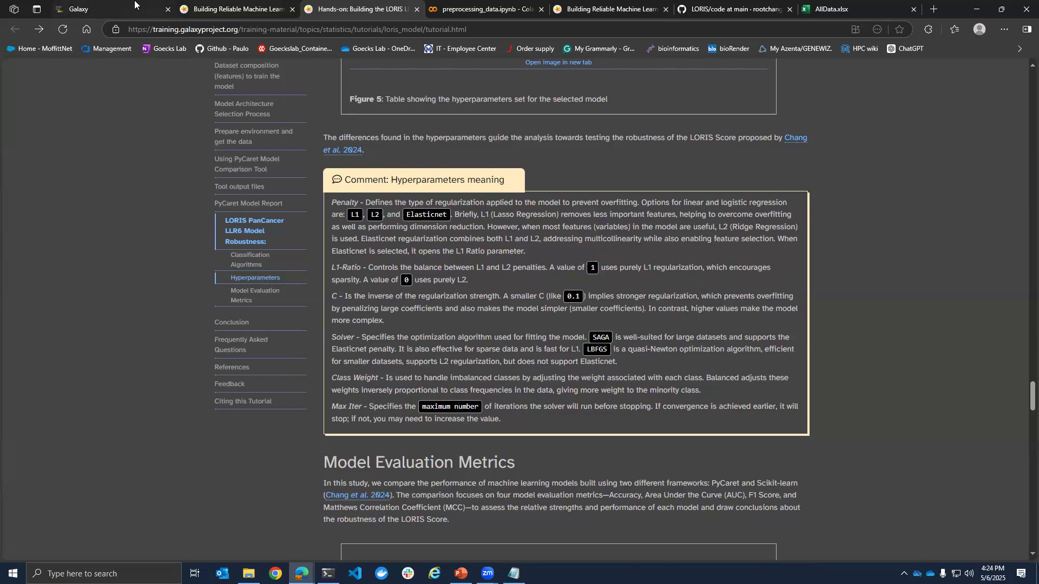
- Switch to the Galaxy model report and examine the Comparison Results on the Cross-Validation Set table across the models and metrics
click(98, 9)
scroll(490, 311, down, 3)
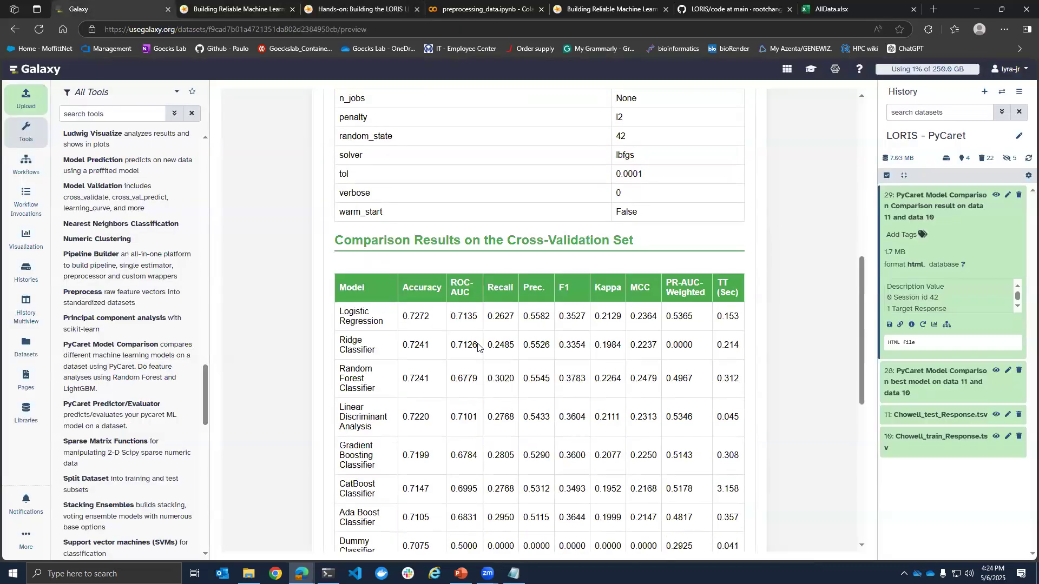
scroll(418, 175, down, 3)
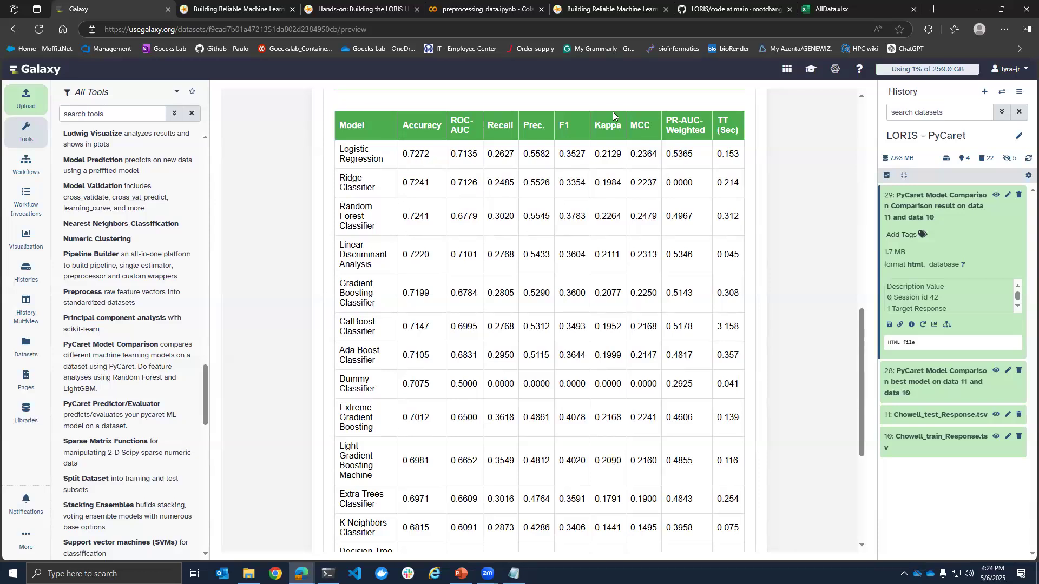
scroll(744, 339, down, 5)
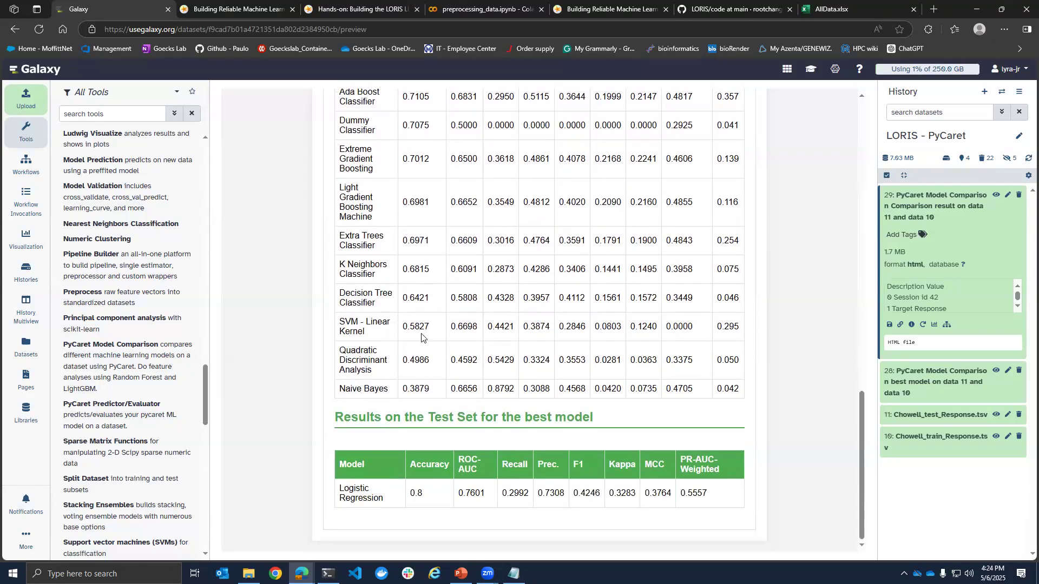
scroll(364, 241, up, 5)
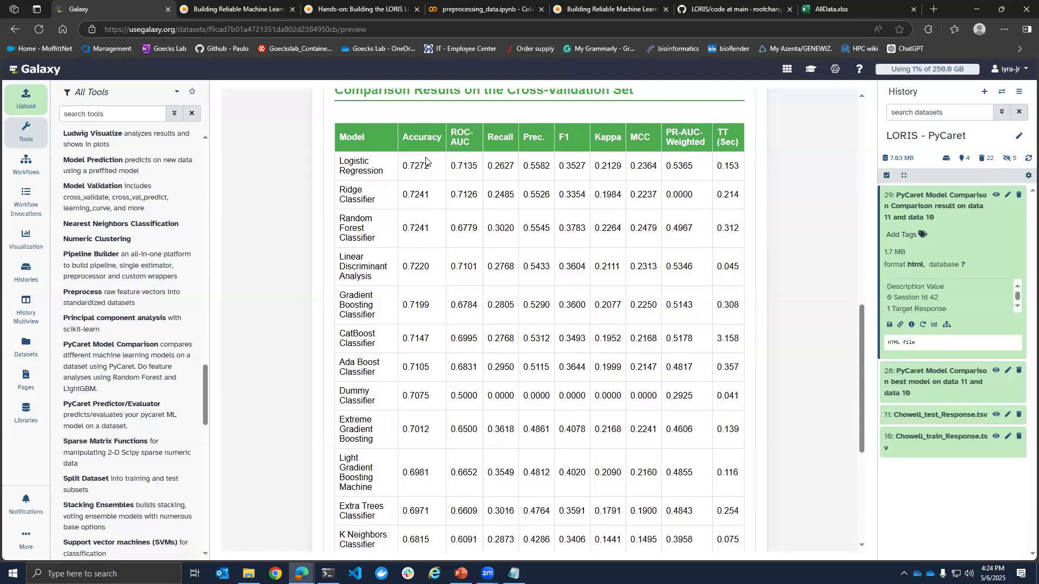
scroll(427, 162, up, 1)
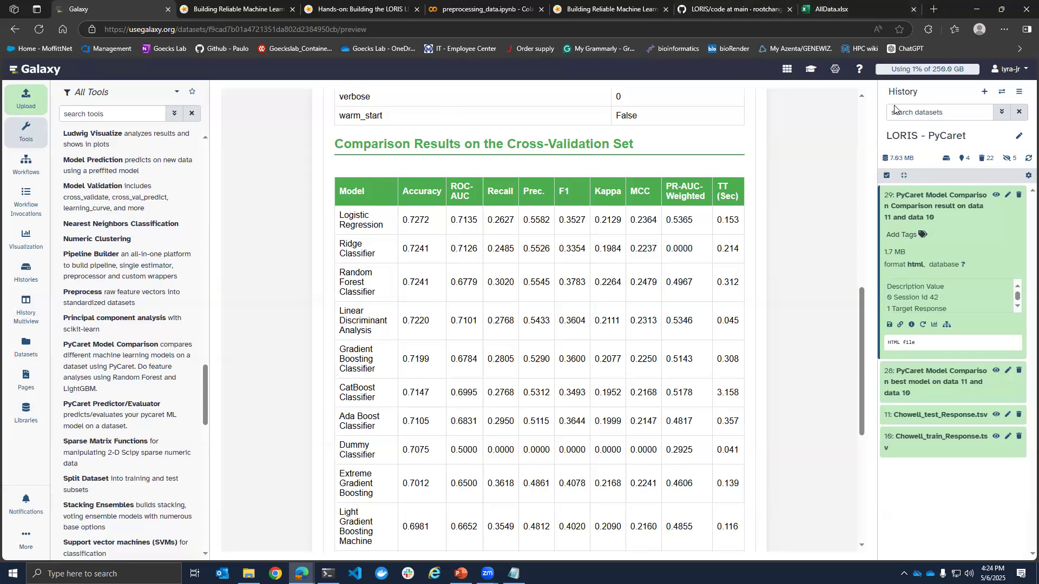
- Open 05_4.PanCancer_20Models_evaluation_stat.py from the LORIS code folder on GitHub and check its list of machine learning models
drag(945, 8, 509, 93)
click(693, 97)
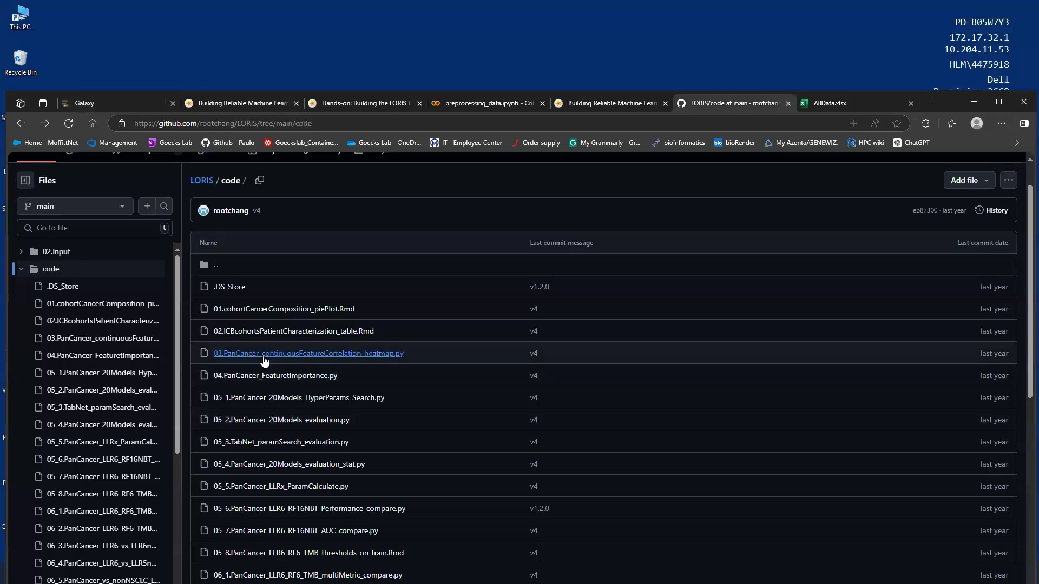
scroll(291, 263, down, 2)
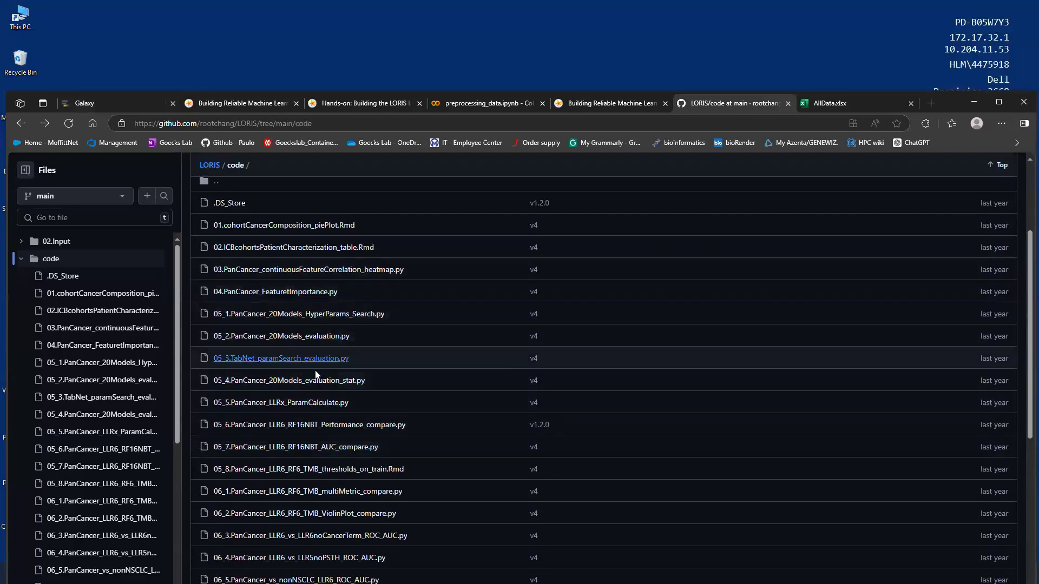
click(304, 381)
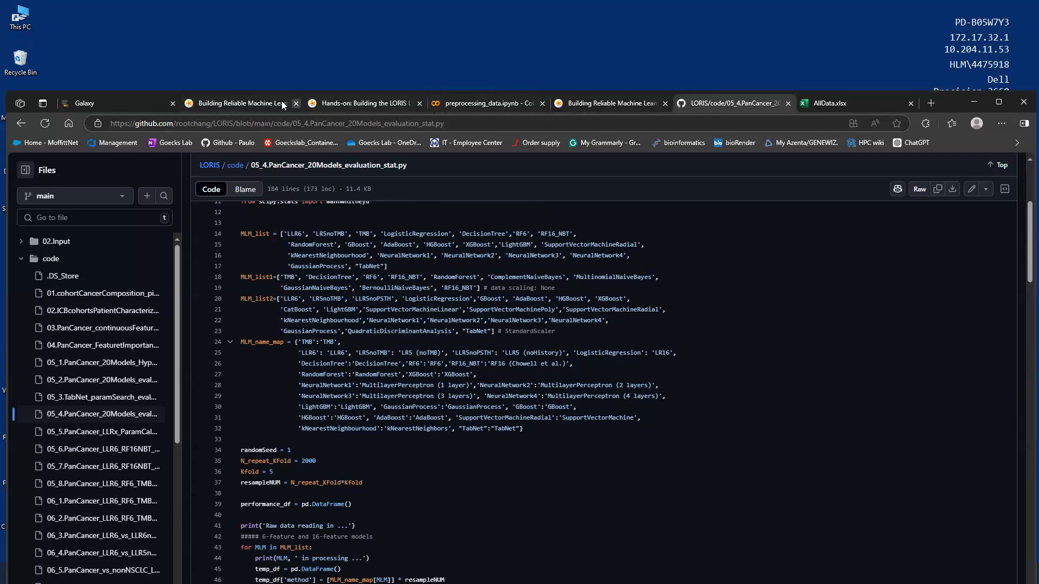
- Return to the Galaxy model report and highlight the Logistic Regression metrics under Results on the Test Set for the best model
click(85, 103)
scroll(465, 344, down, 6)
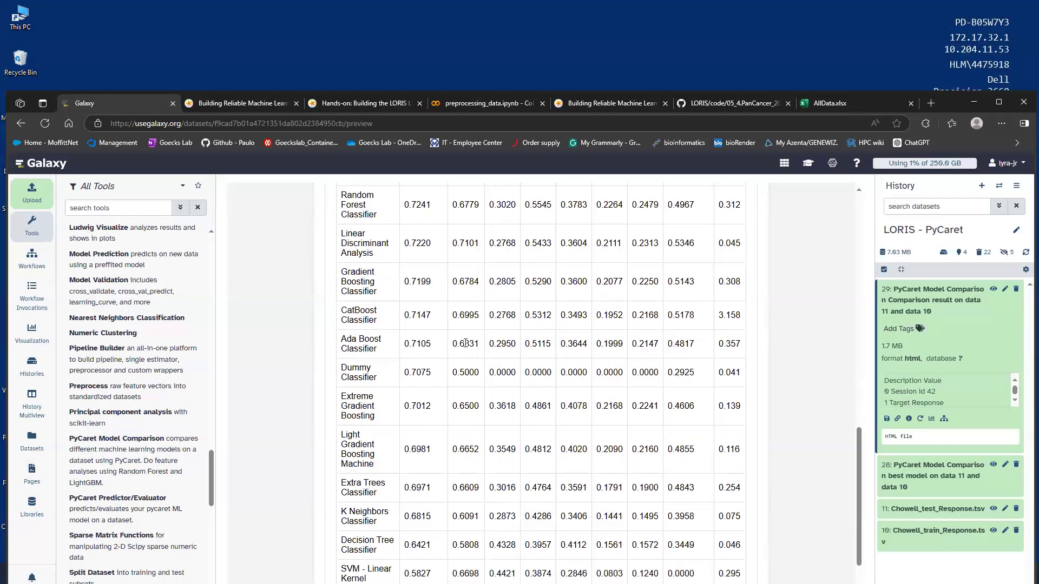
double_click(949, 96)
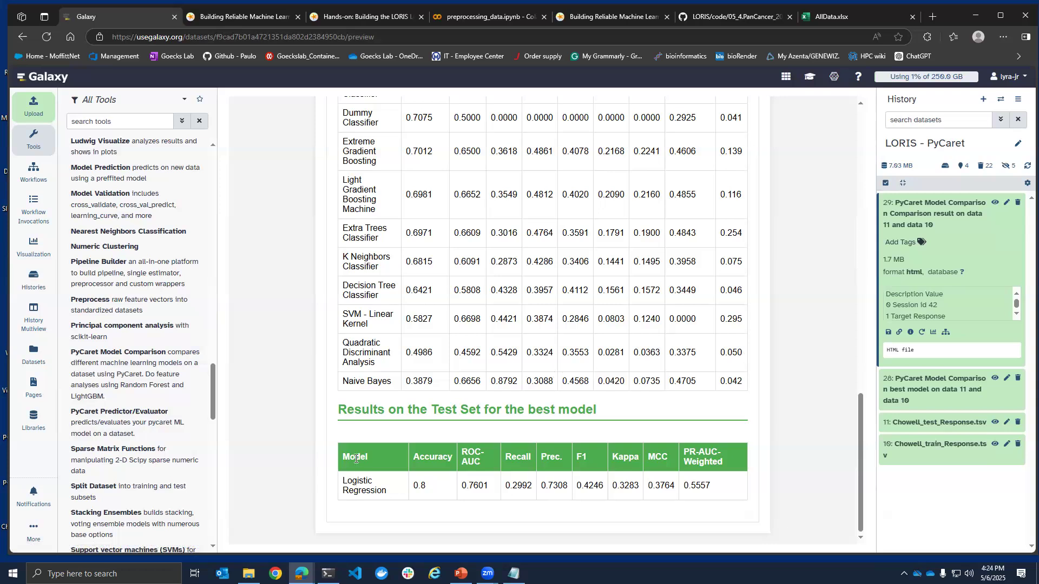
drag(346, 454, 725, 492)
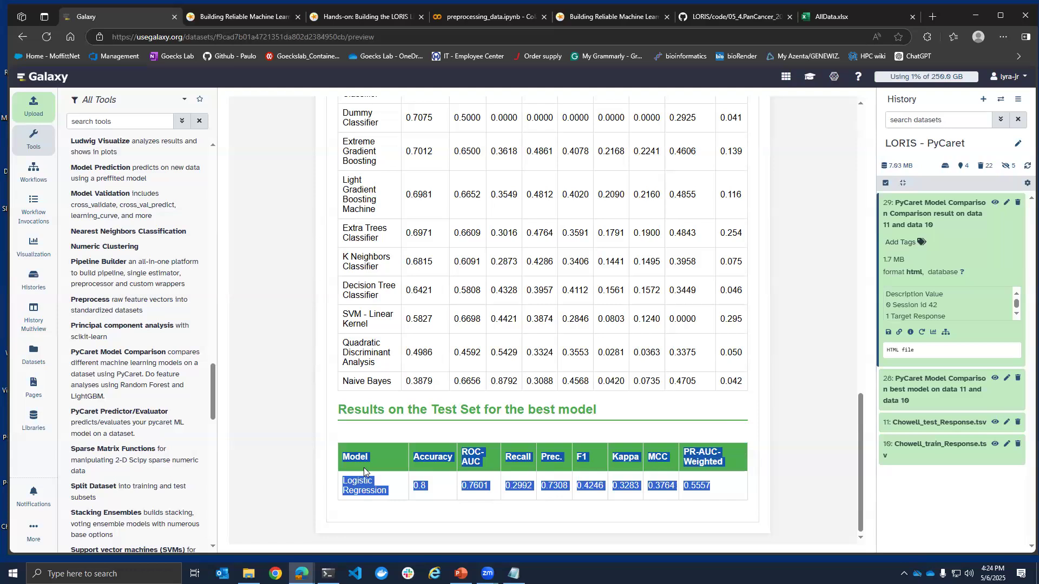
click(515, 274)
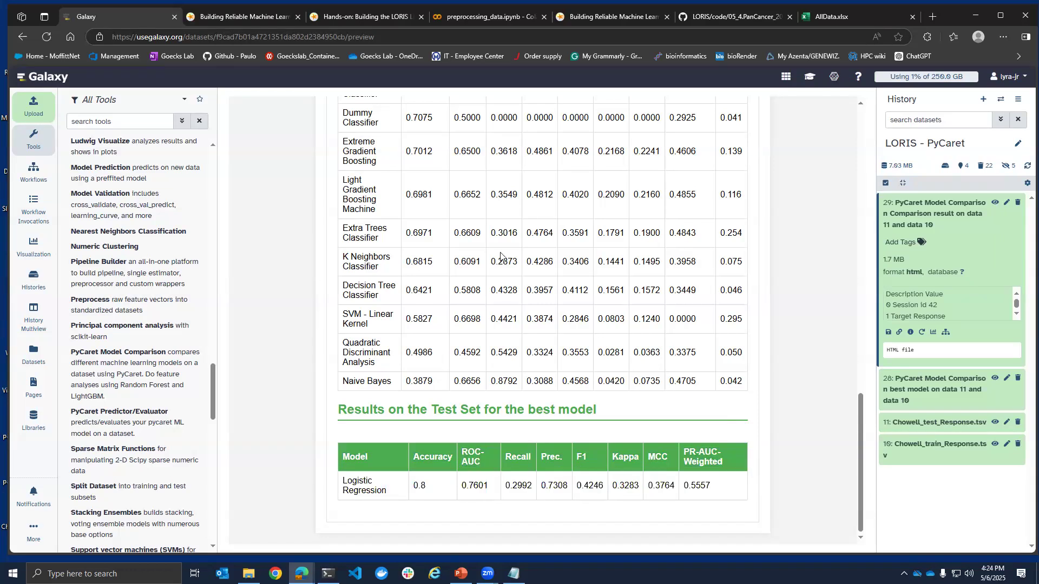
drag(341, 482, 722, 486)
click(386, 454)
- Collapse the PyCaret comparison result dataset in the history and switch to the Model Evaluation Metrics slide
scroll(422, 429, up, 15)
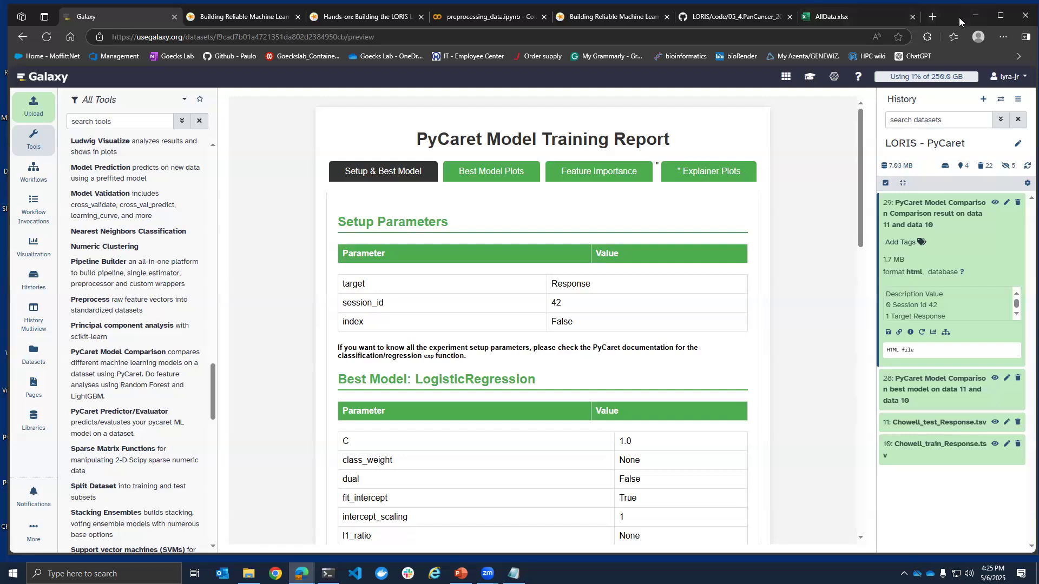
click(953, 228)
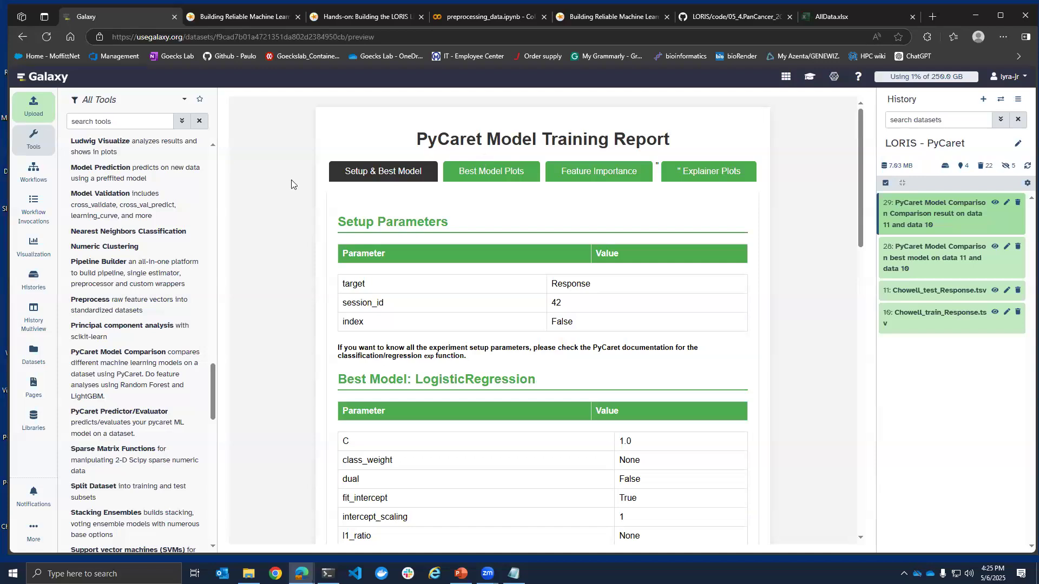
click(225, 17)
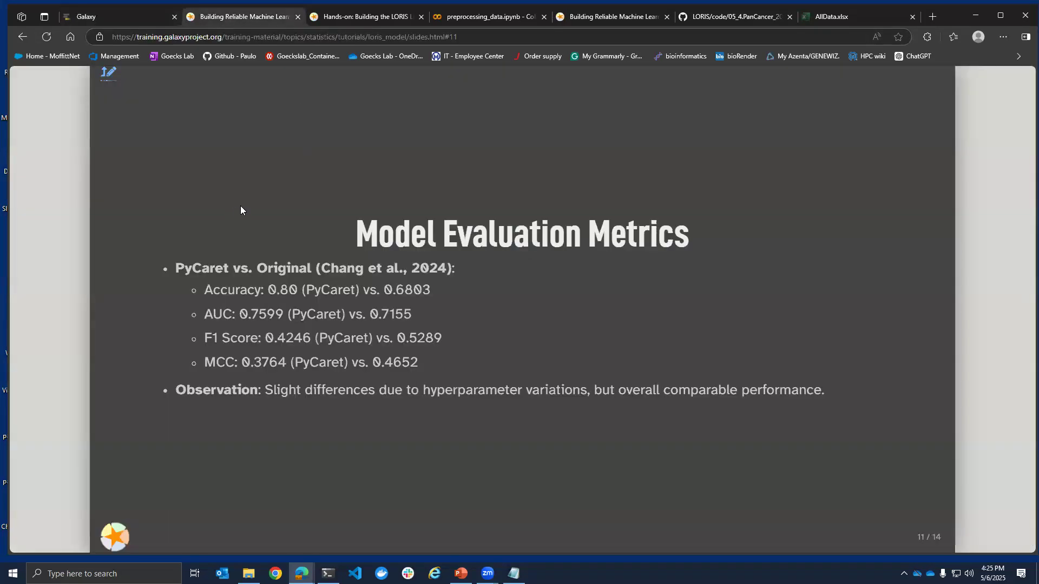